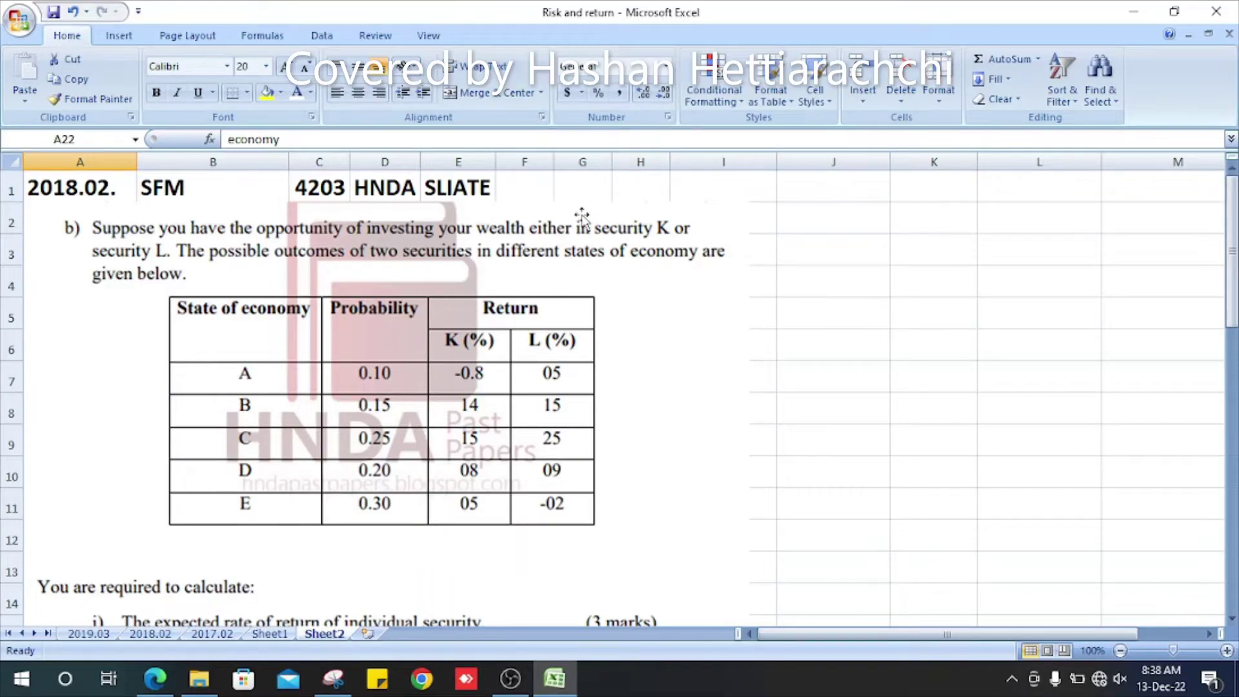
Step: Read the question's probability and return table and the list of required calculations for securities K and L
scroll(625, 322, down, 2)
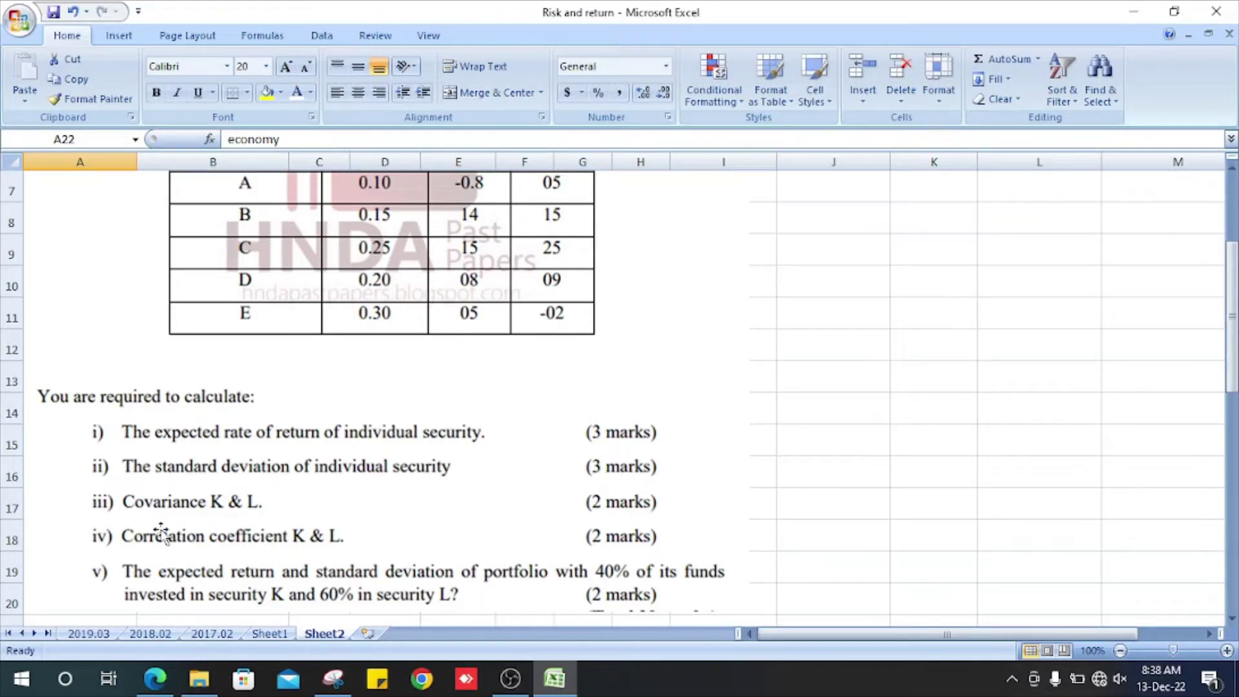
scroll(339, 489, down, 2)
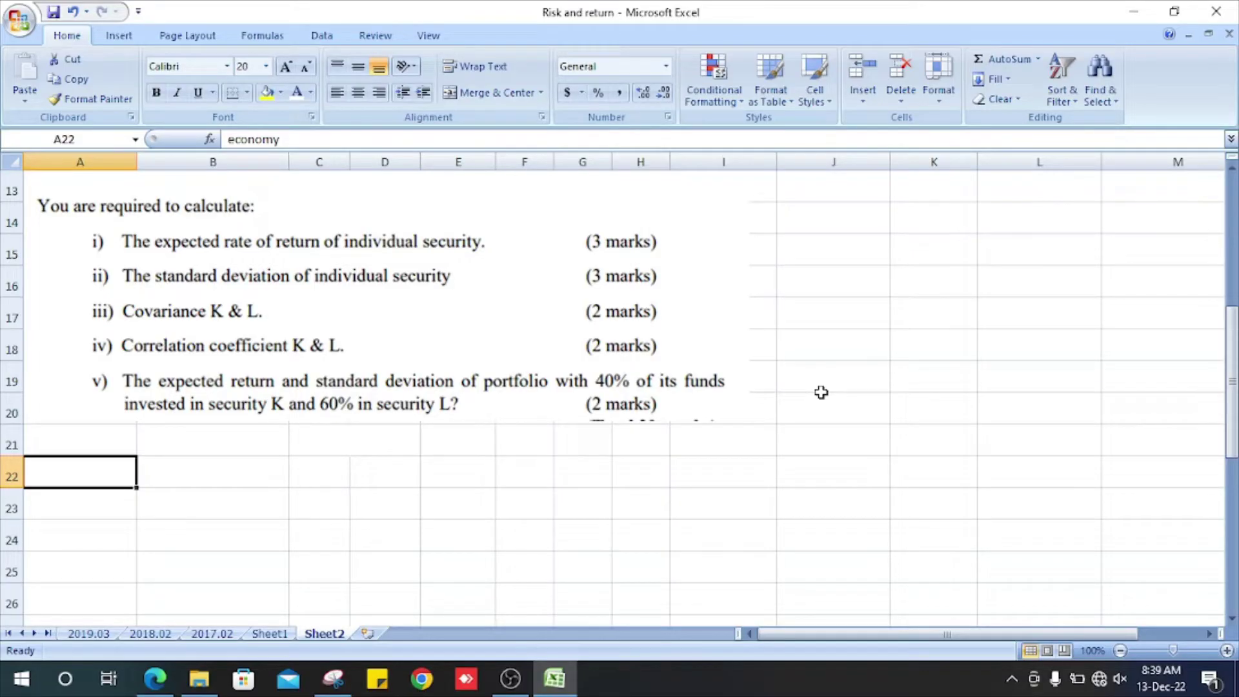
scroll(821, 393, up, 4)
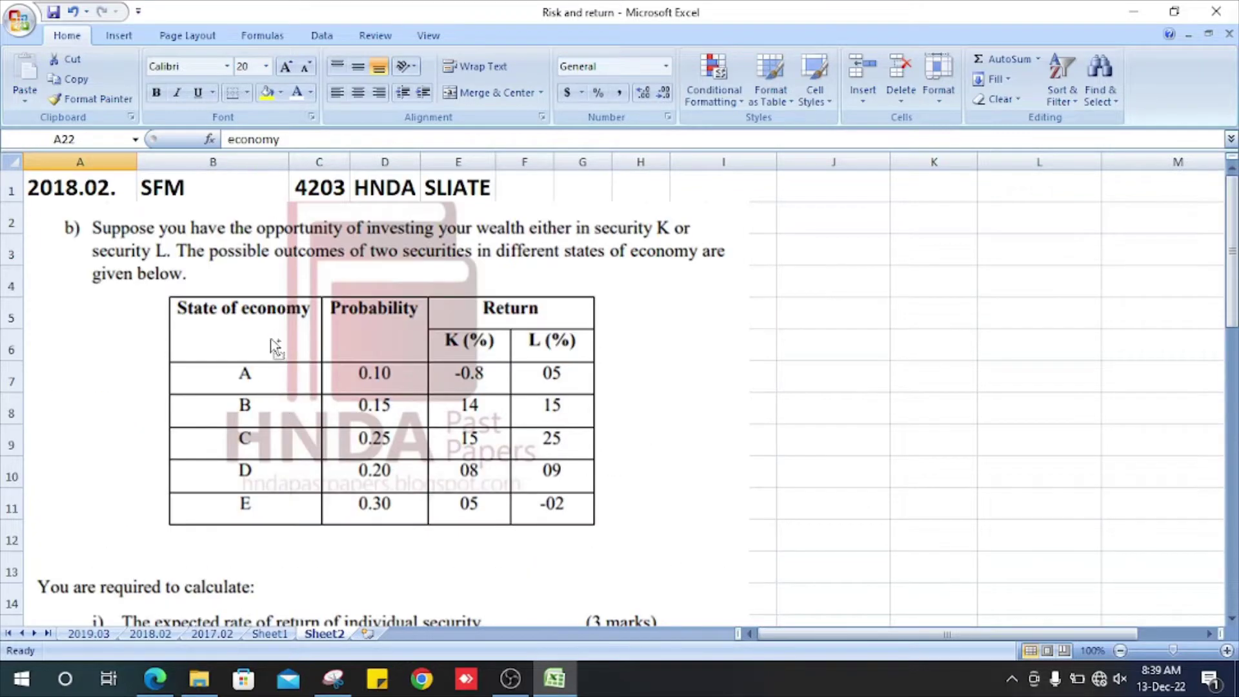
scroll(271, 345, down, 7)
scroll(268, 349, up, 6)
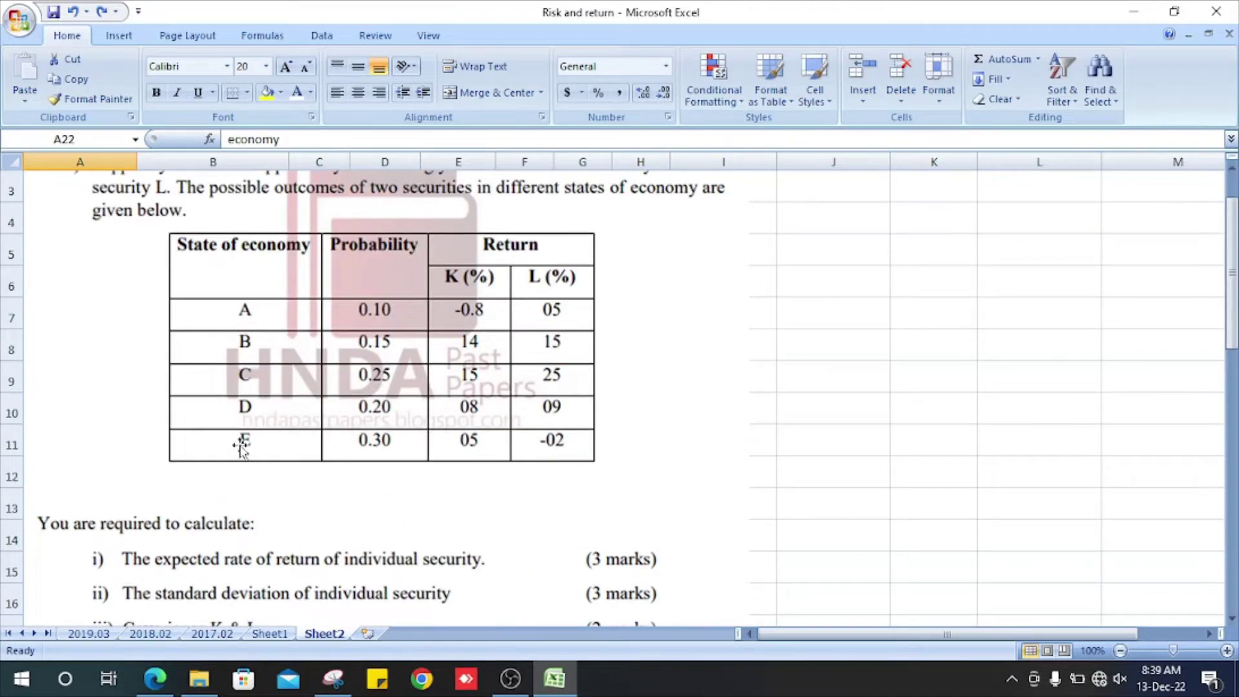
Step: Fill the economy column with the states a, b, c, d and e in A23:A27
key(ctrl+Down)
key(shift+Up)
key(shift+Up)
key(shift+Up)
key(shift+Up)
scroll(326, 536, up, 4)
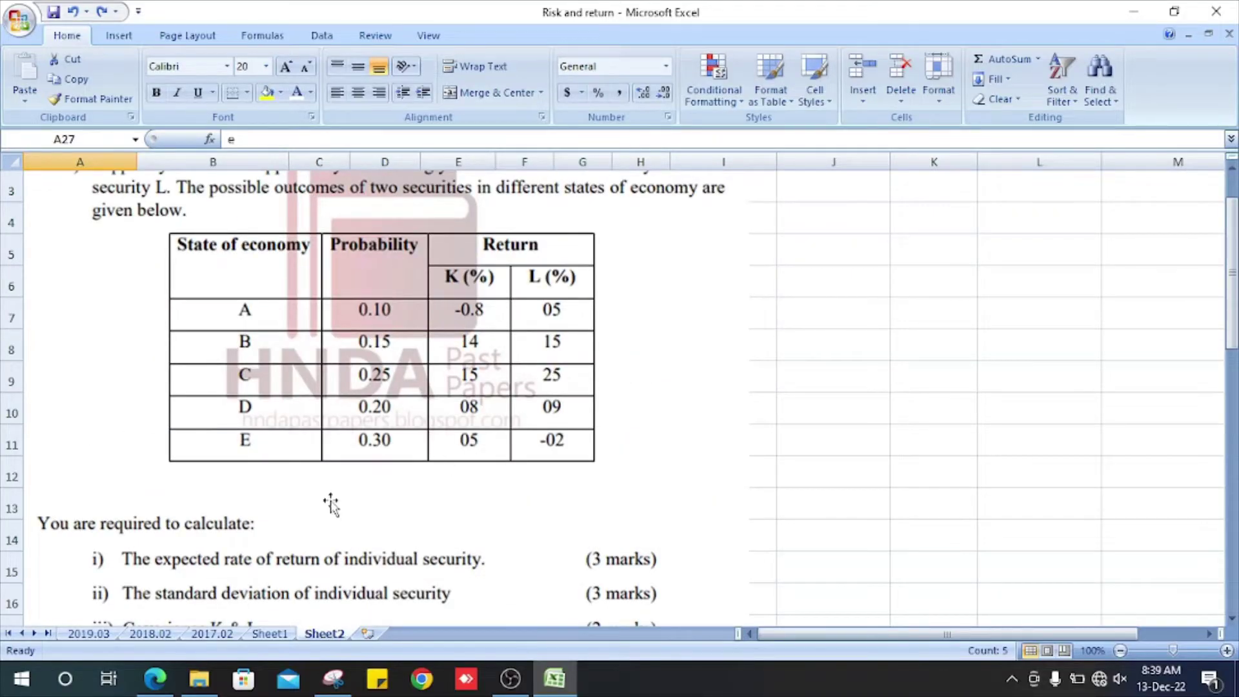
Step: Add the heading "probabiity" in B22 and enter 0.1, 0.15, 0.25, 0.2 and 0.3 in B23:B27
key(Down)
key(Up)
key(Up)
key(Up)
key(Up)
key(Up)
key(Up)
key(Right)
text(probabiity)
key(Return)
text(0.1)
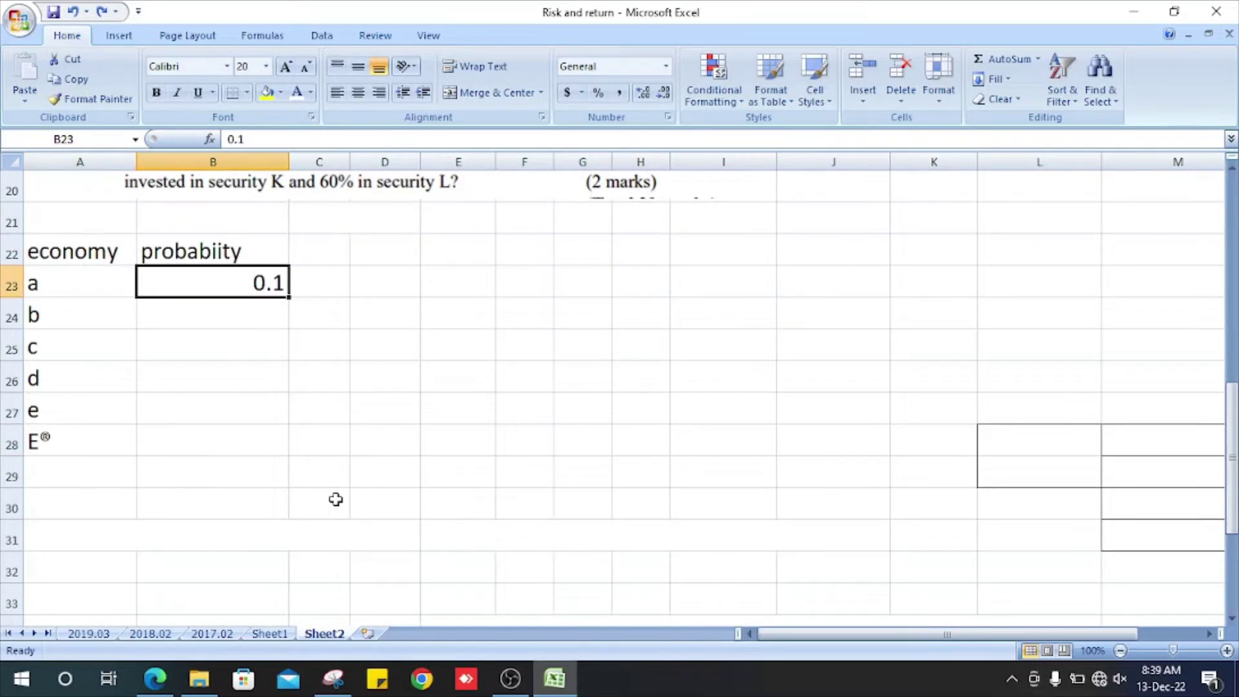
key(Return)
text(0.15 0.25 0.2 0.3)
key(ctrl+Return)
key(shift+Up)
key(shift+Up)
key(shift+Up)
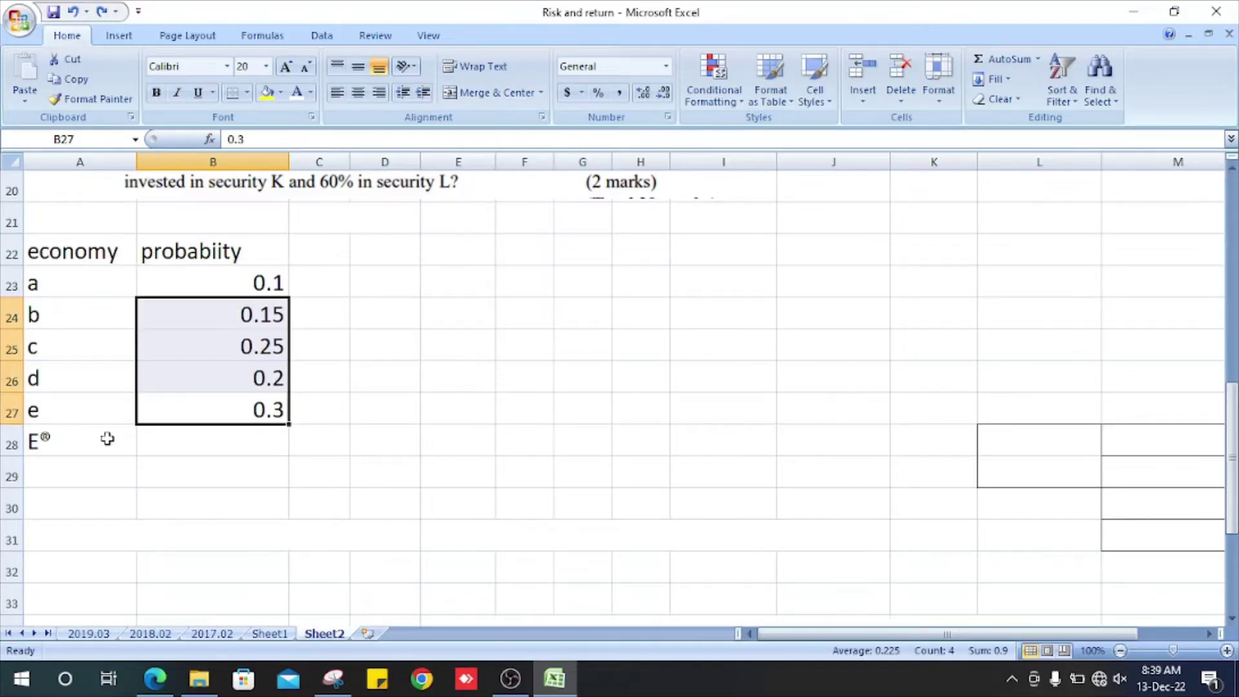
scroll(107, 438, up, 4)
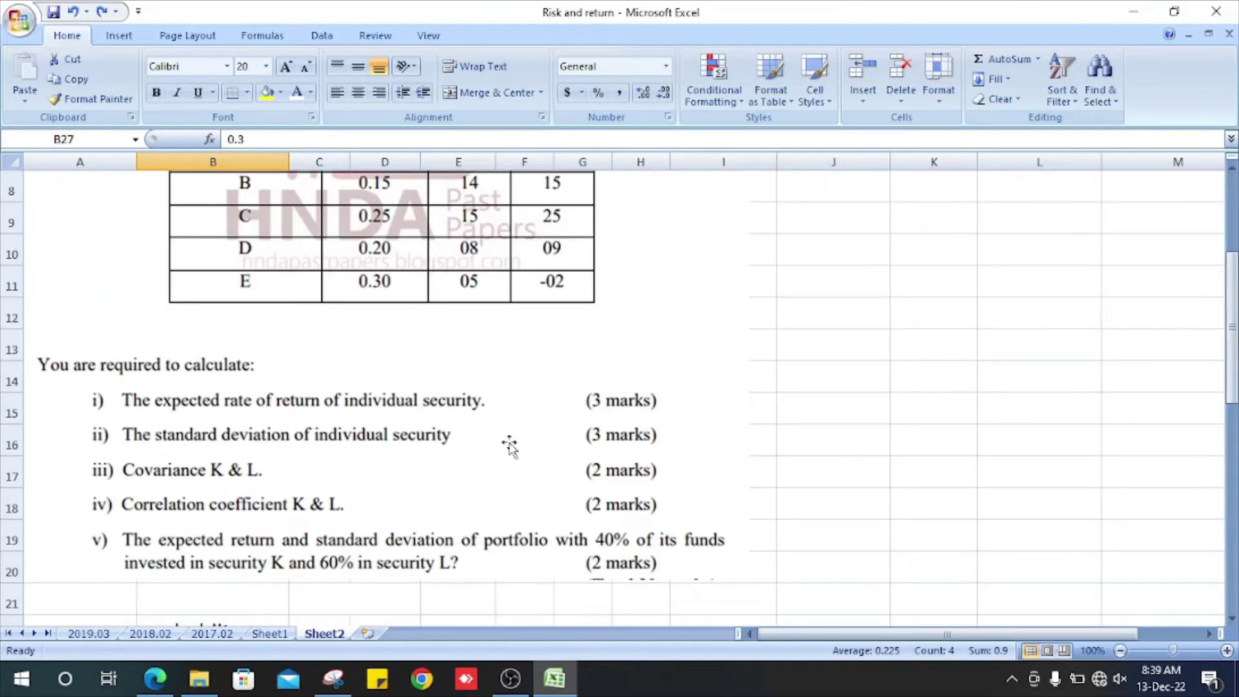
scroll(318, 399, down, 4)
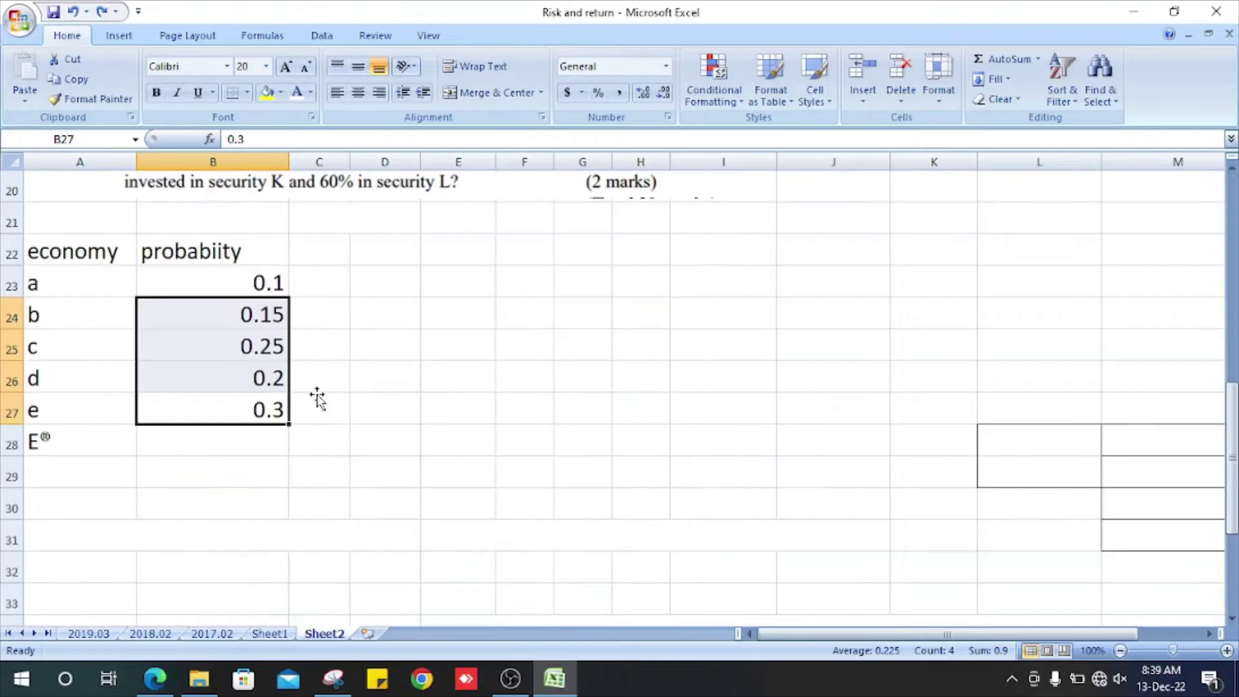
Step: Add a merged Return heading across C21:D21 and a K column below it with -8, 14, 15, 8 and 5
scroll(316, 394, up, 6)
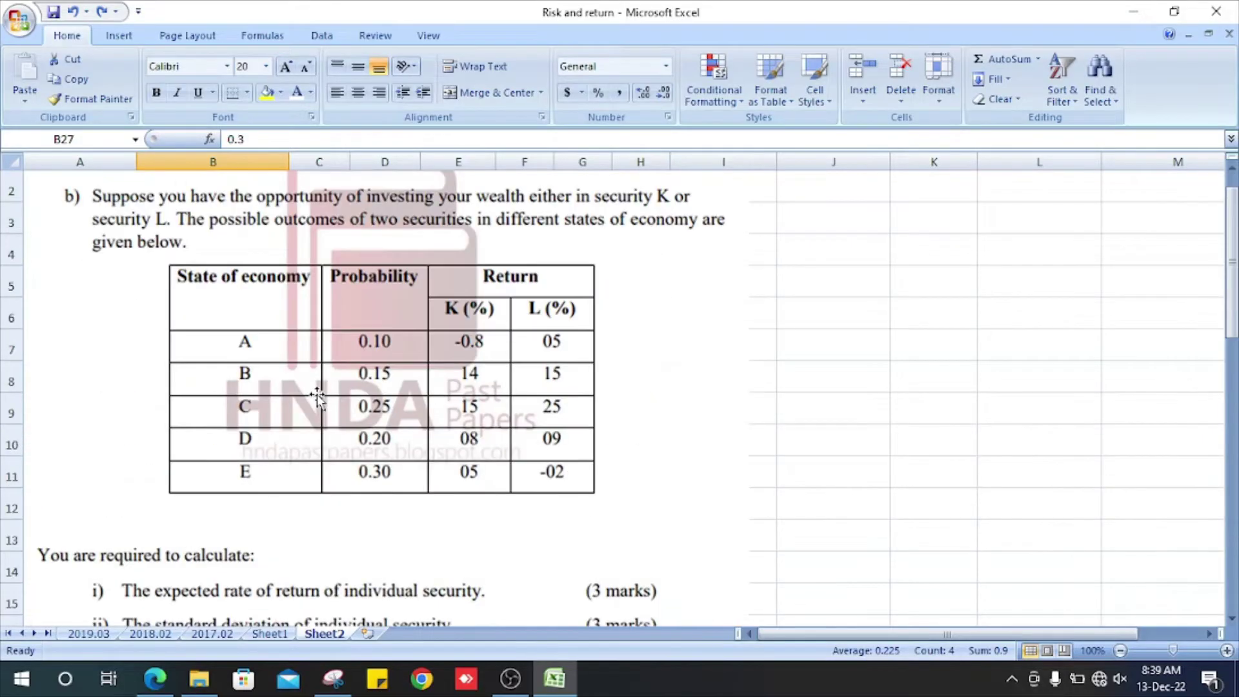
scroll(627, 361, down, 4)
key(ctrl+y)
key(ctrl+y)
key(ctrl+y)
key(ctrl+y)
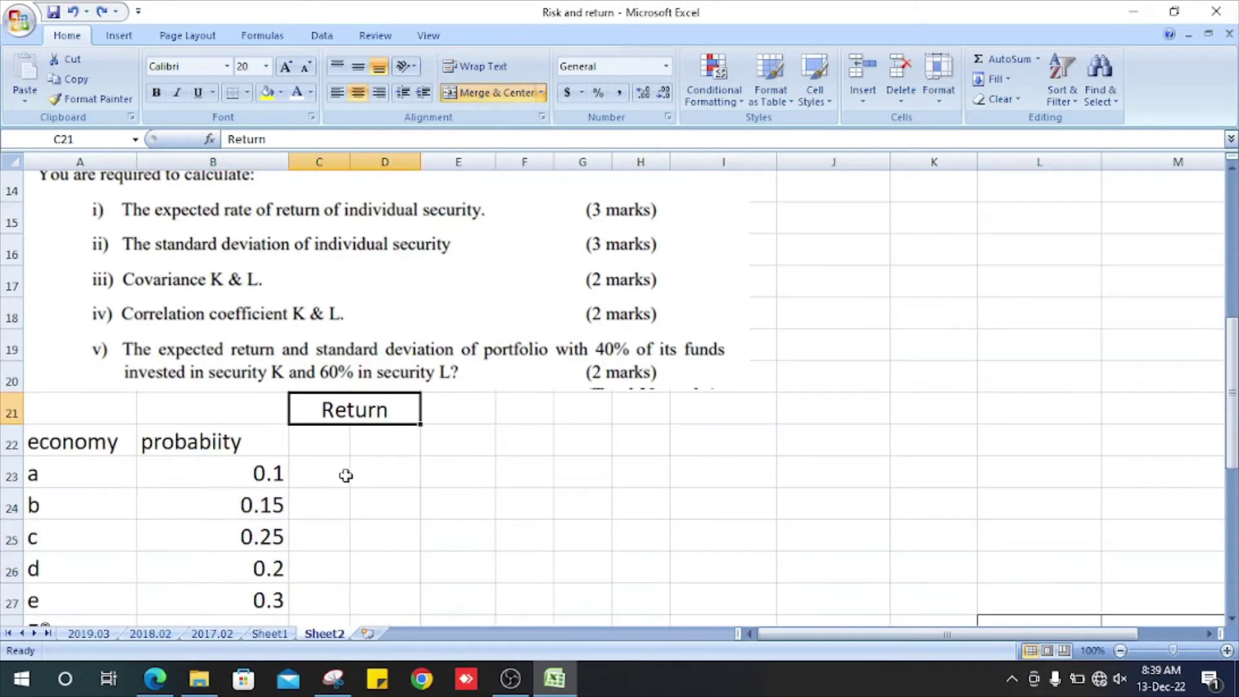
key(ctrl+y)
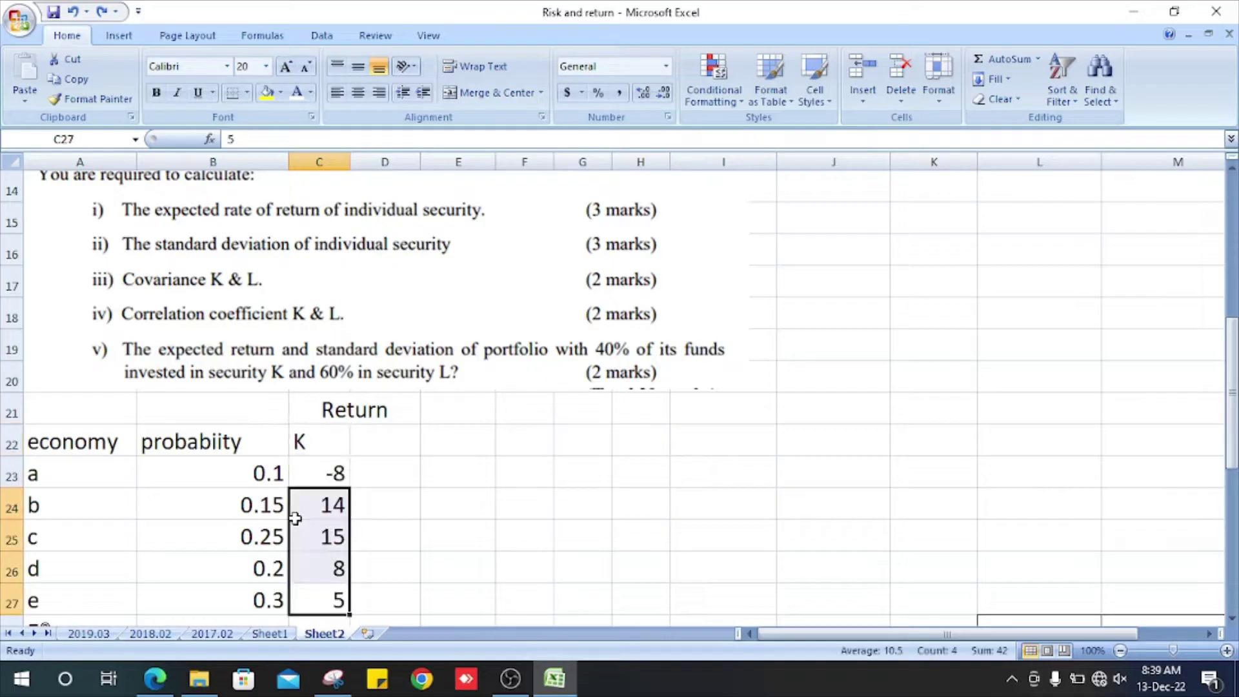
scroll(388, 498, up, 4)
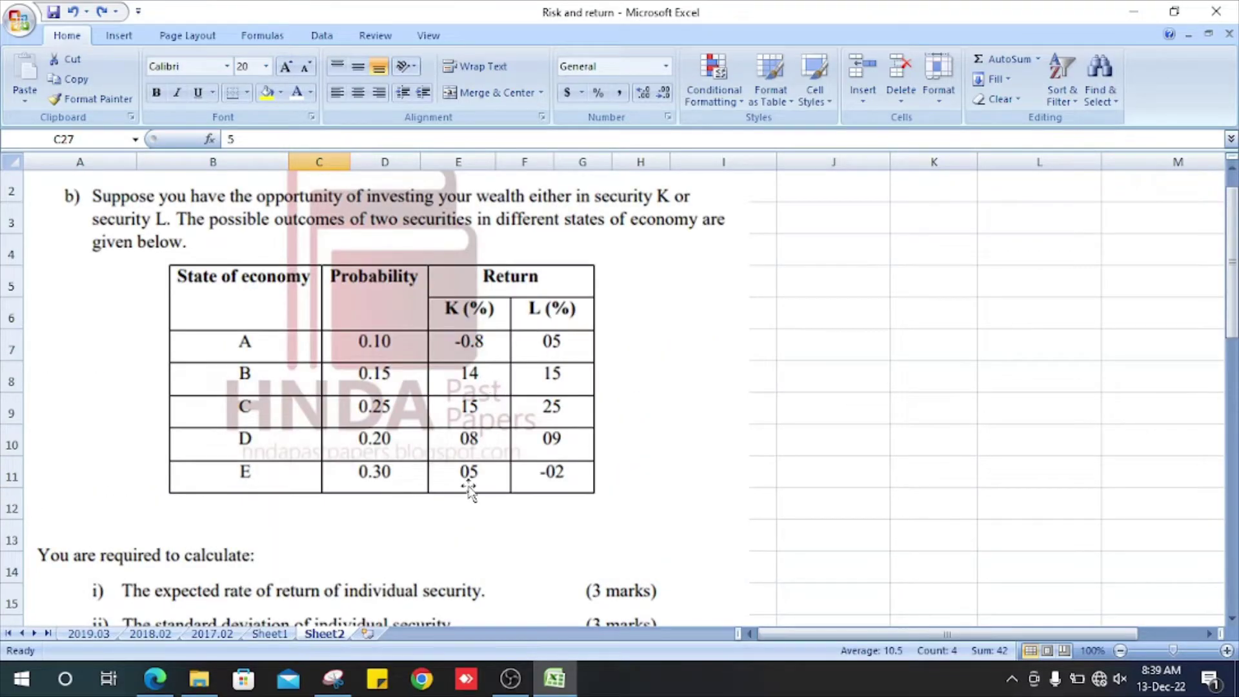
scroll(471, 497, down, 4)
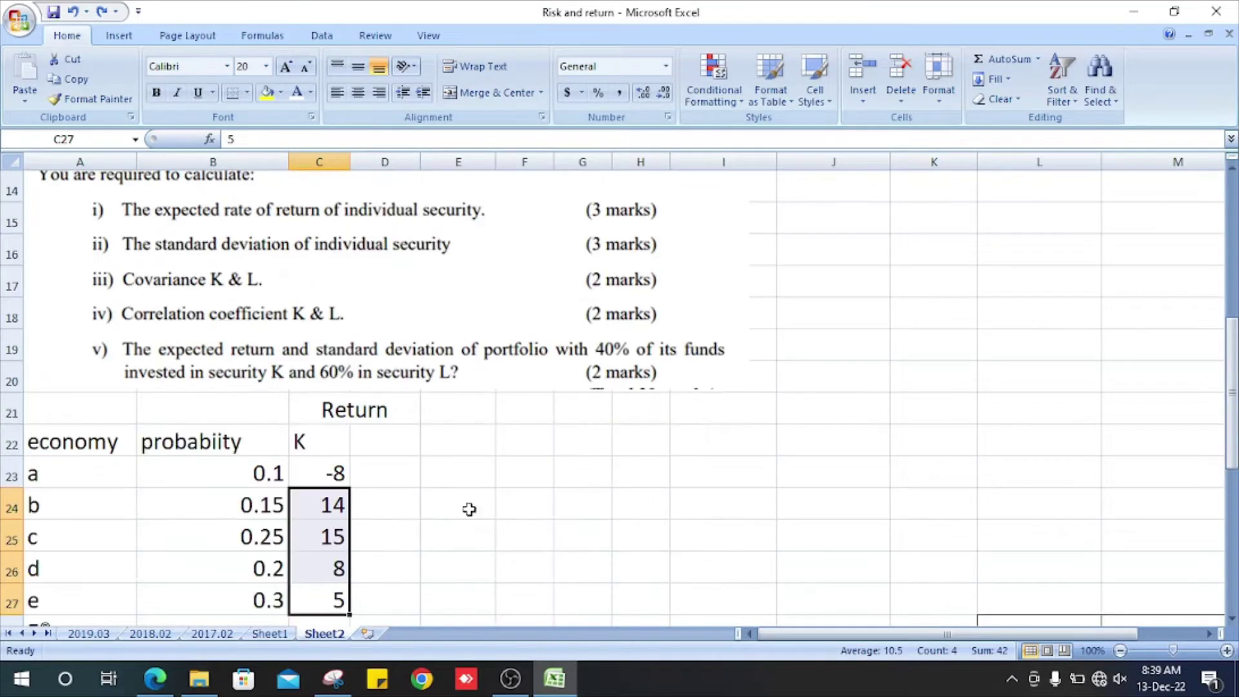
Step: Add the L column in D22:D27 with the returns 5, 15, 25, 9 and -2
click(315, 477)
scroll(579, 473, up, 2)
scroll(579, 473, up, 2)
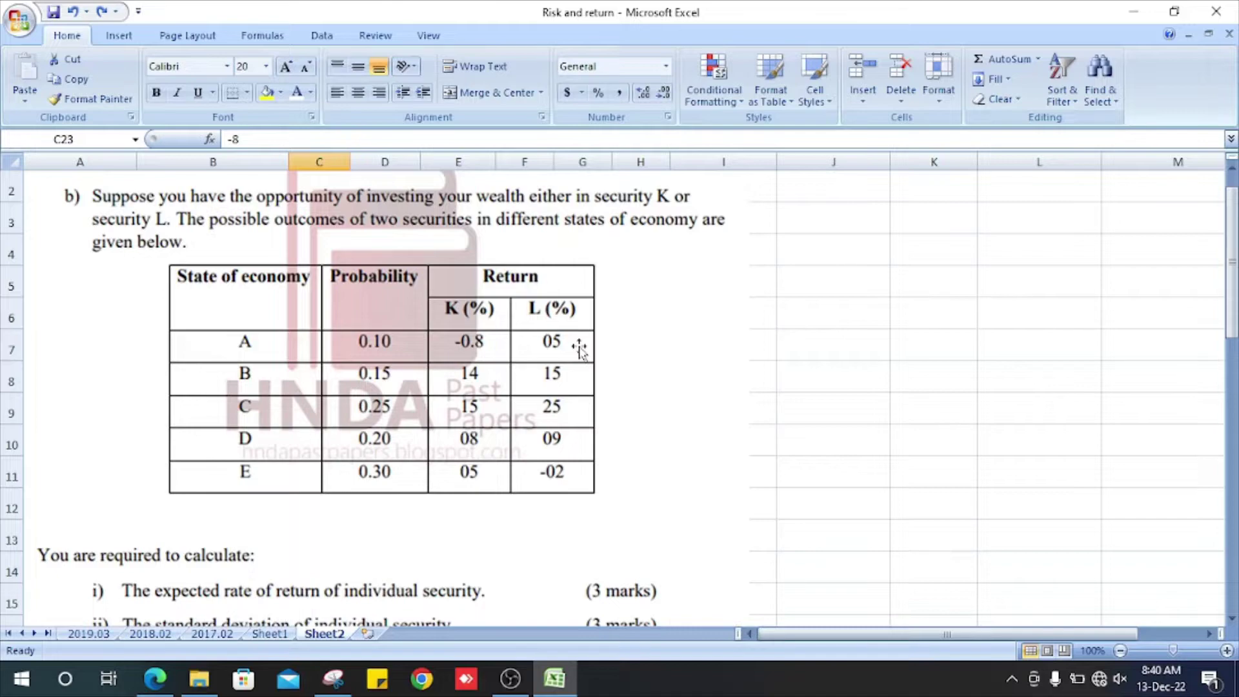
scroll(579, 348, down, 2)
scroll(660, 402, down, 2)
key(Right)
key(shift+Up)
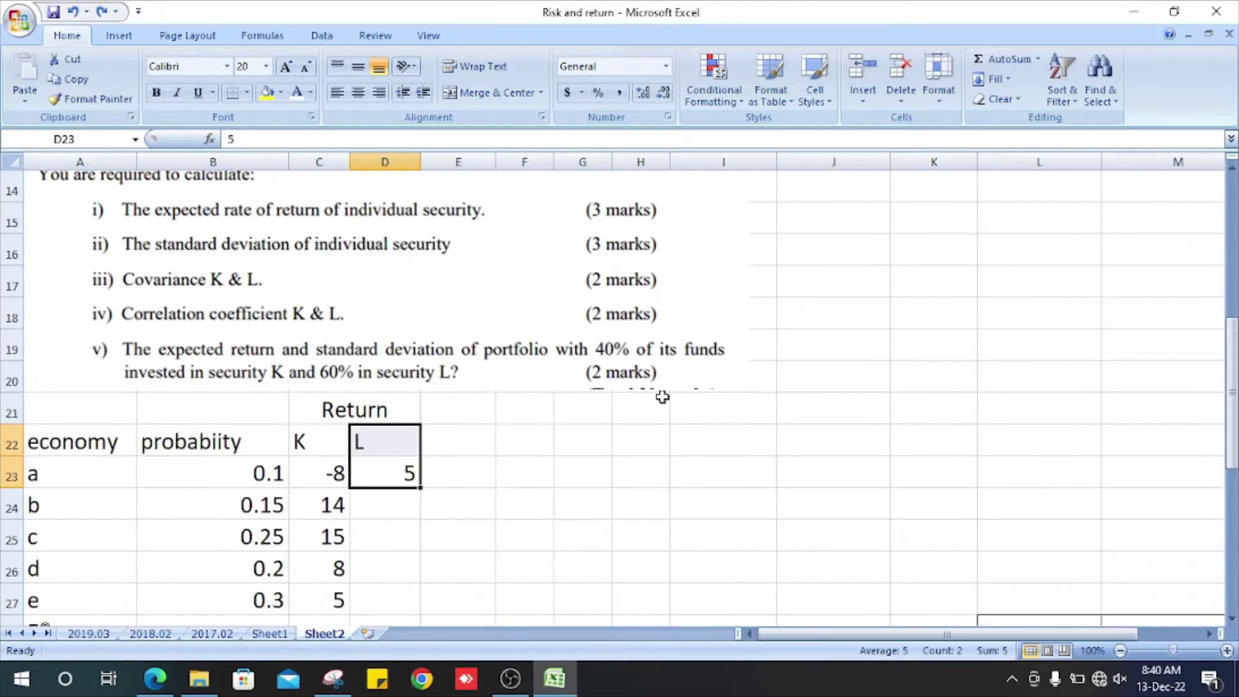
key(Down)
key(Down)
key(Down)
key(Down)
key(shift+Up)
key(shift+Up)
key(shift+Up)
scroll(698, 446, down, 2)
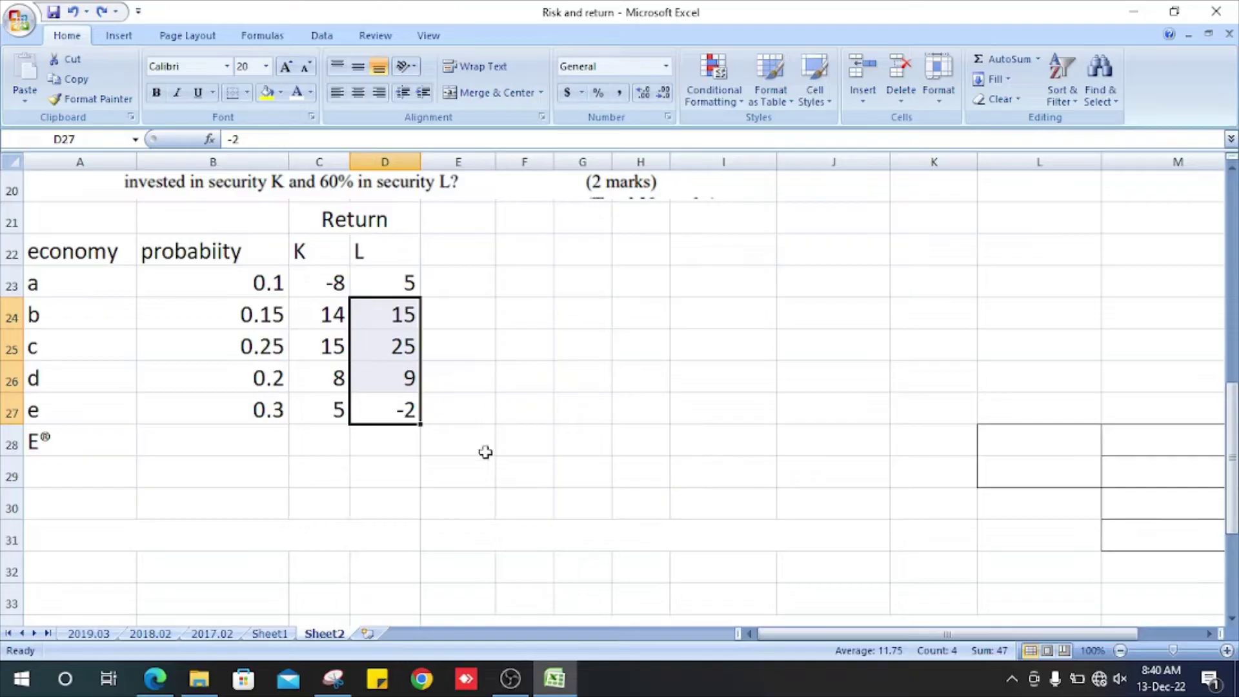
Step: Enter the headings k in E21 and e(k) in E22 for security K's expected return
scroll(742, 342, up, 2)
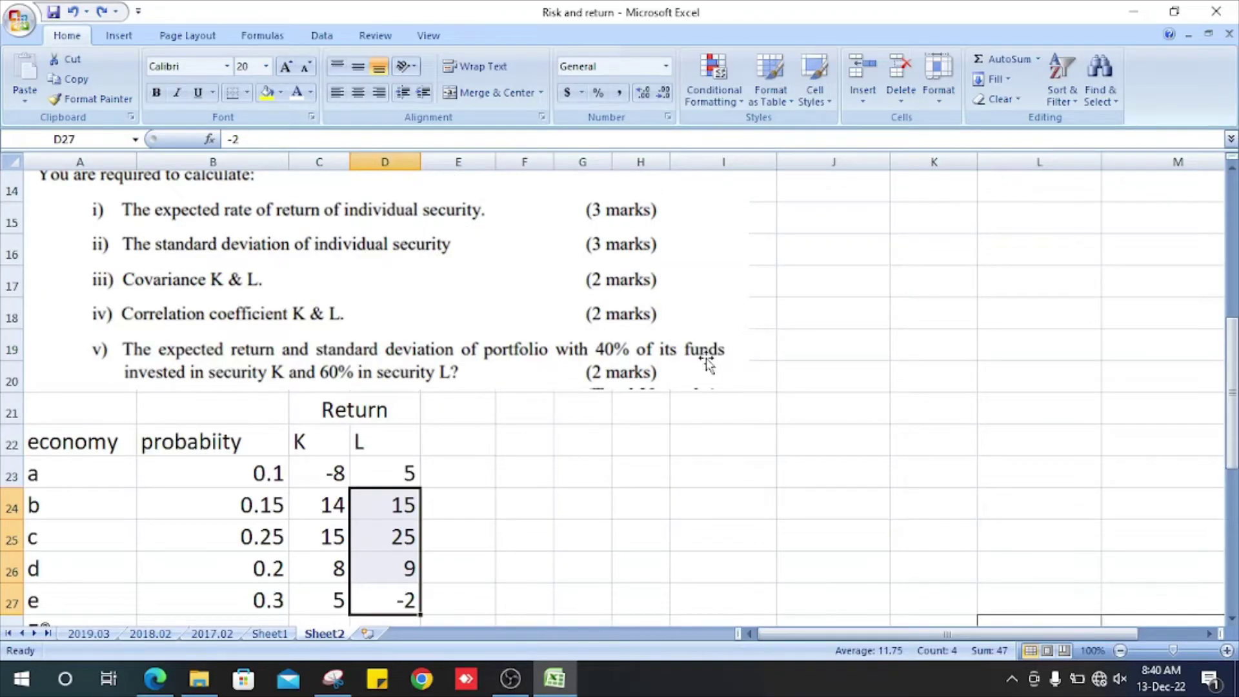
scroll(706, 360, down, 2)
scroll(707, 362, up, 4)
scroll(707, 361, down, 4)
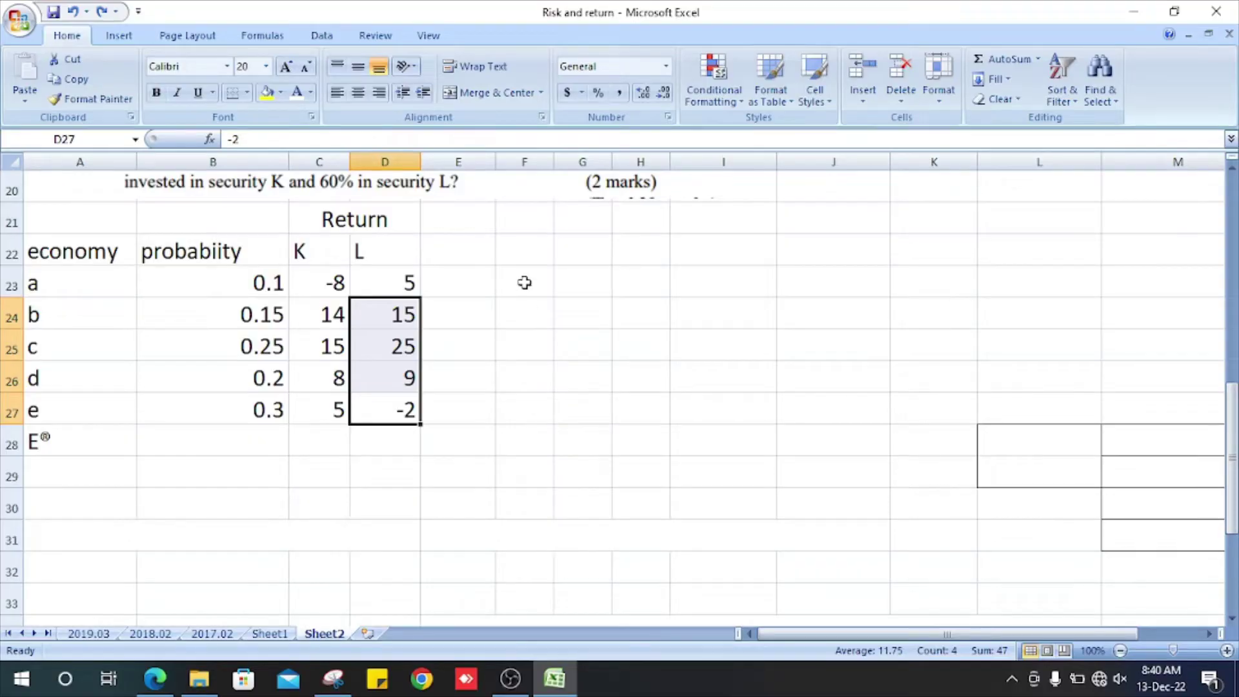
key(Down)
key(Left)
key(Right)
key(Right)
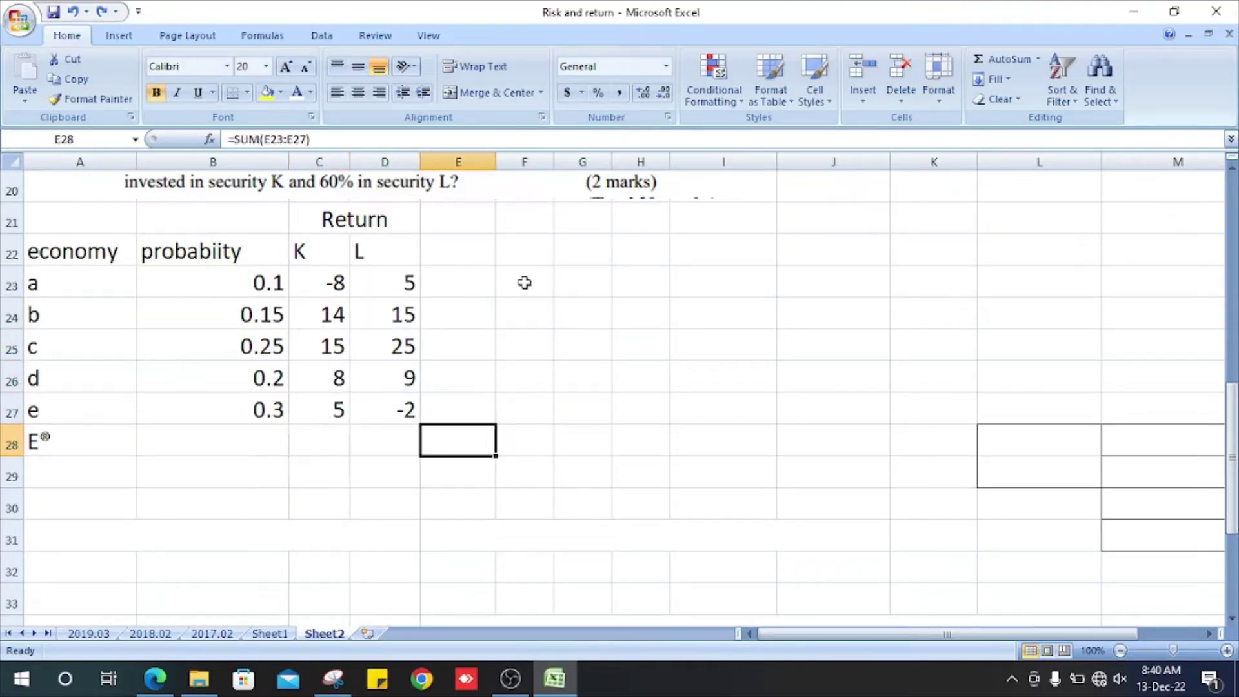
key(ctrl+z)
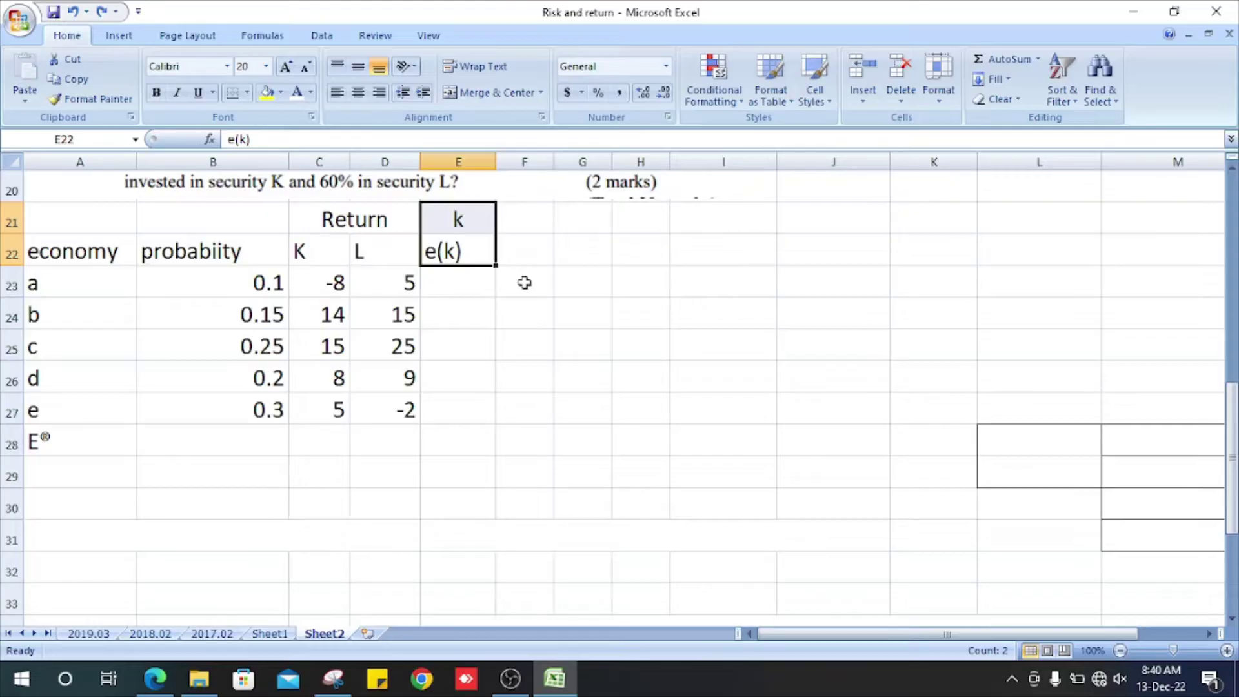
Step: Multiply each probability by its K return with =B23*C23 in E23, copied down to E27
key(ctrl+z)
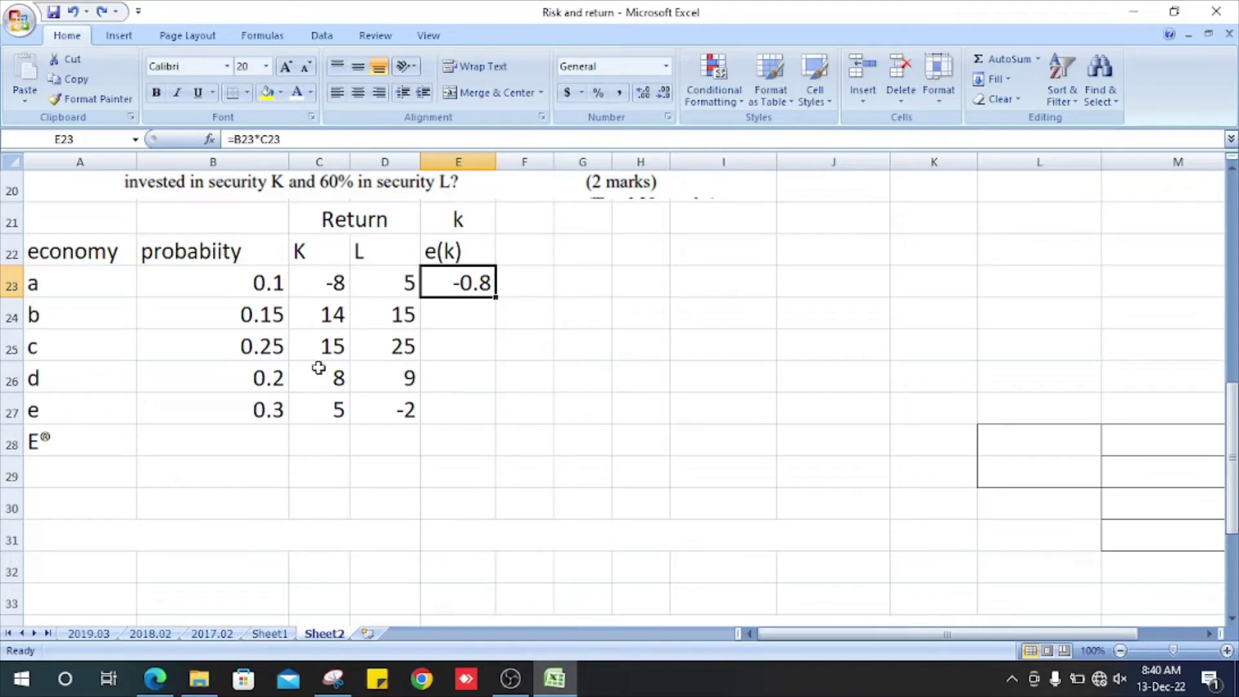
key(ctrl+v)
click(470, 278)
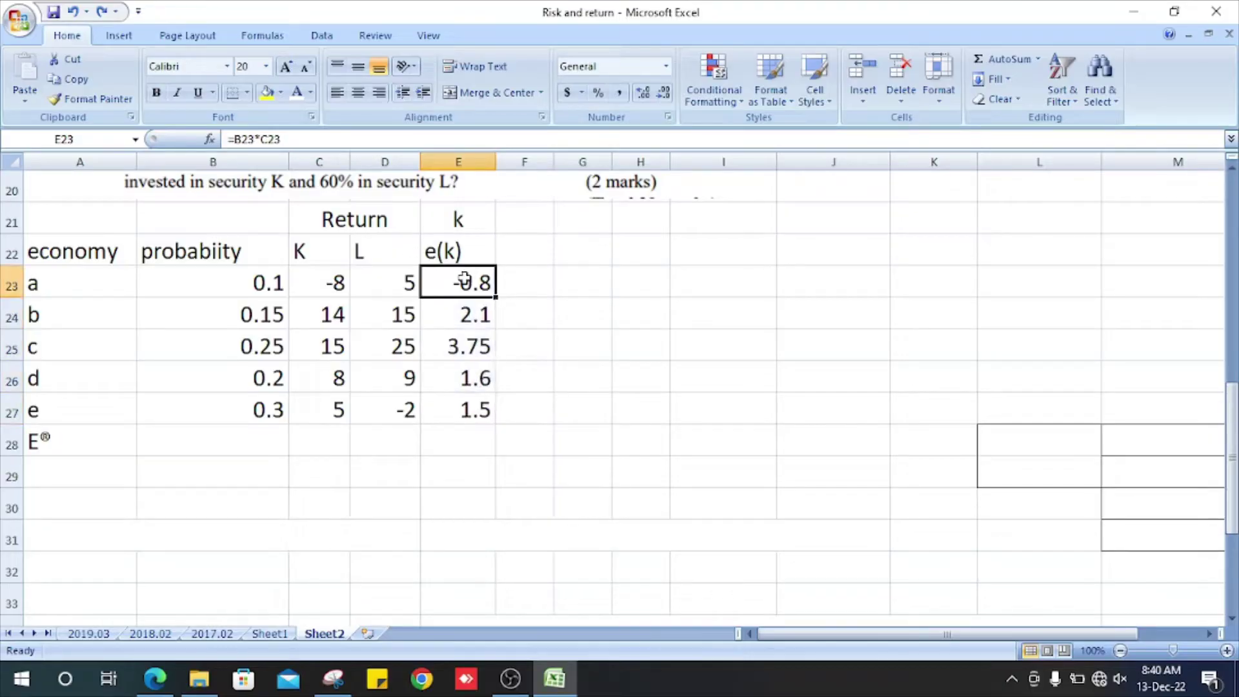
double_click(465, 282)
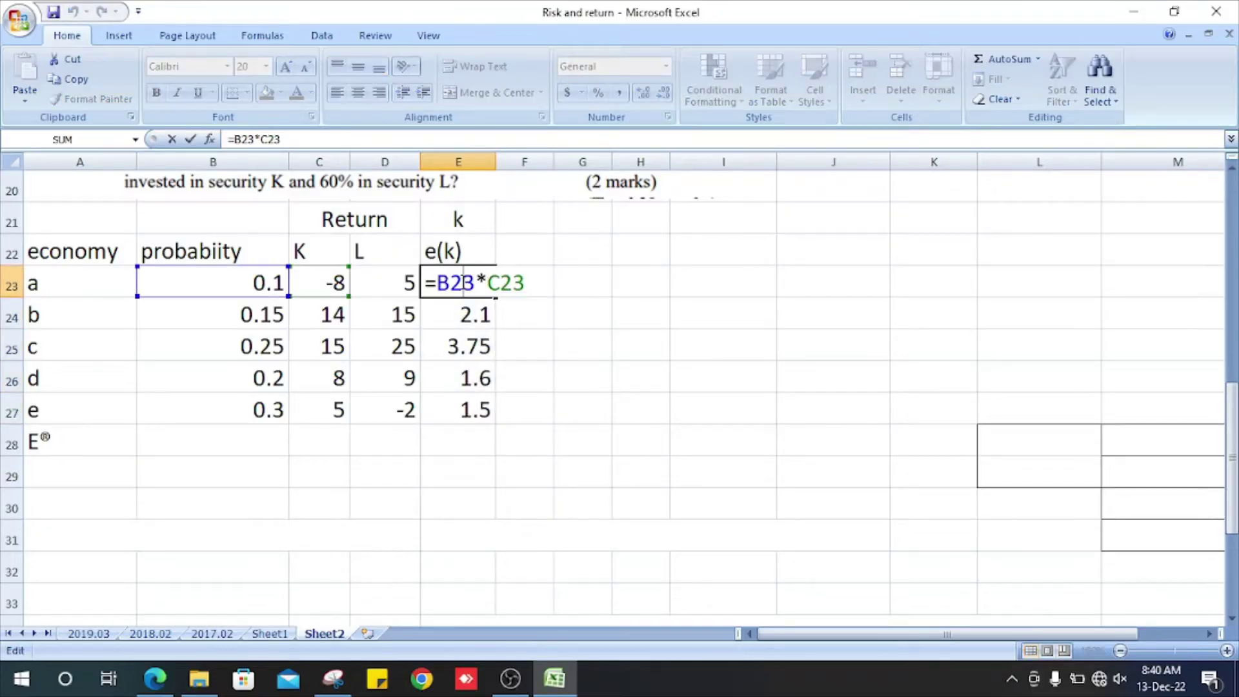
key(Return)
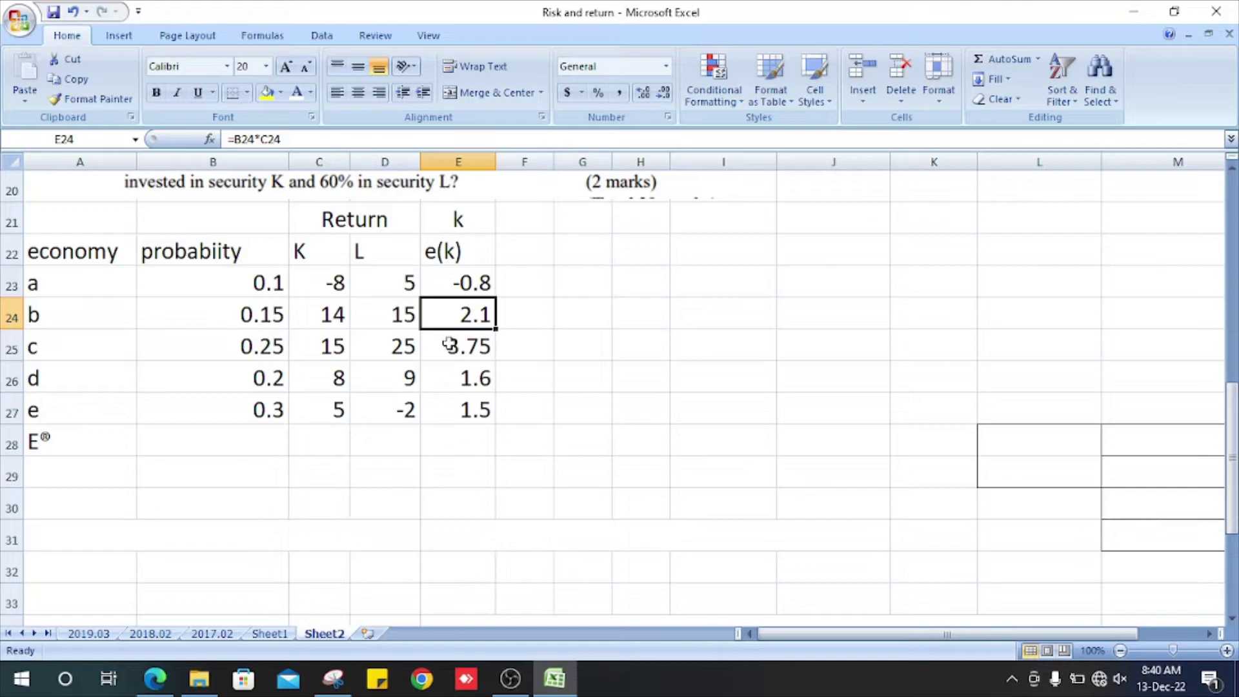
Step: Enter the headings L in F21 and e(l) in F22 for security L's expected return
key(Up)
key(Up)
key(Up)
key(Right)
text(L)
key(ctrl+Return)
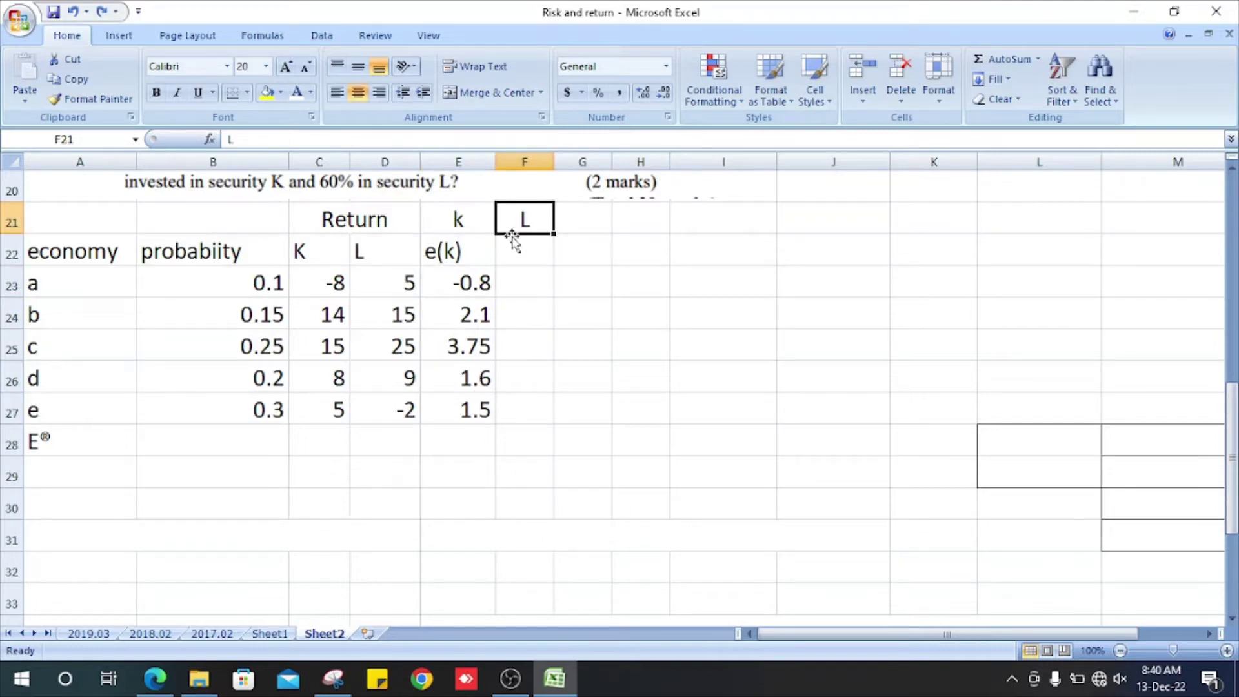
click(374, 281)
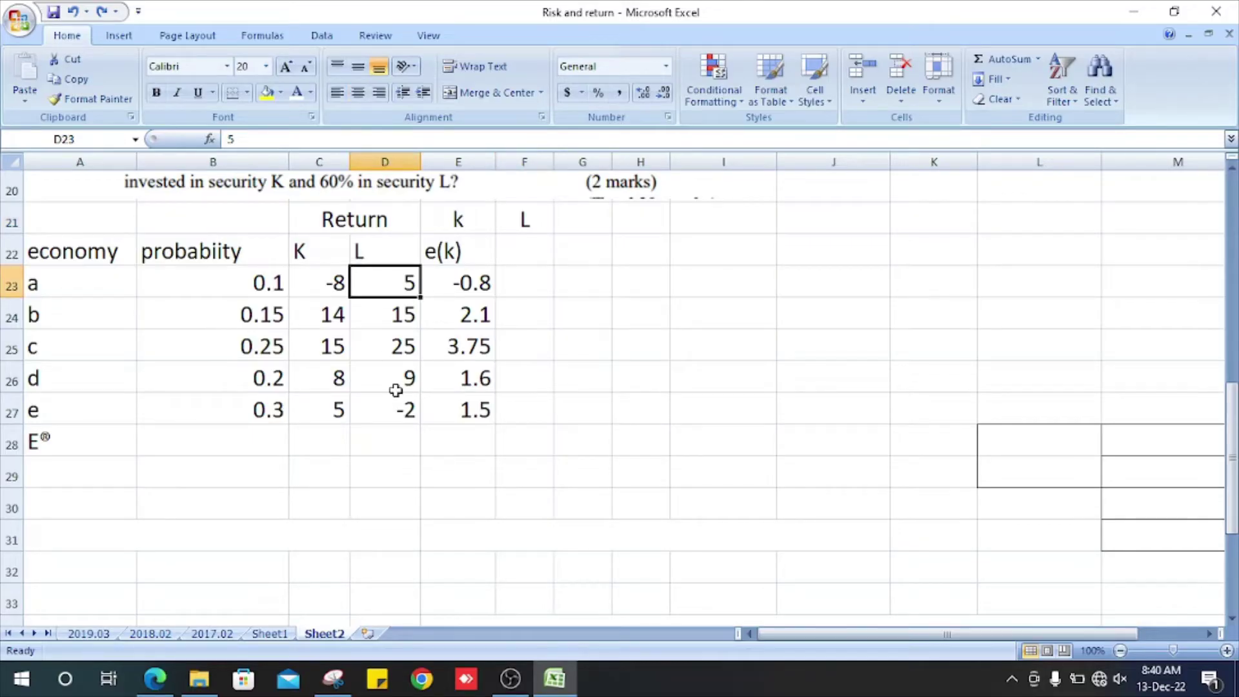
key(Up)
key(Right)
key(Right)
text(e(l))
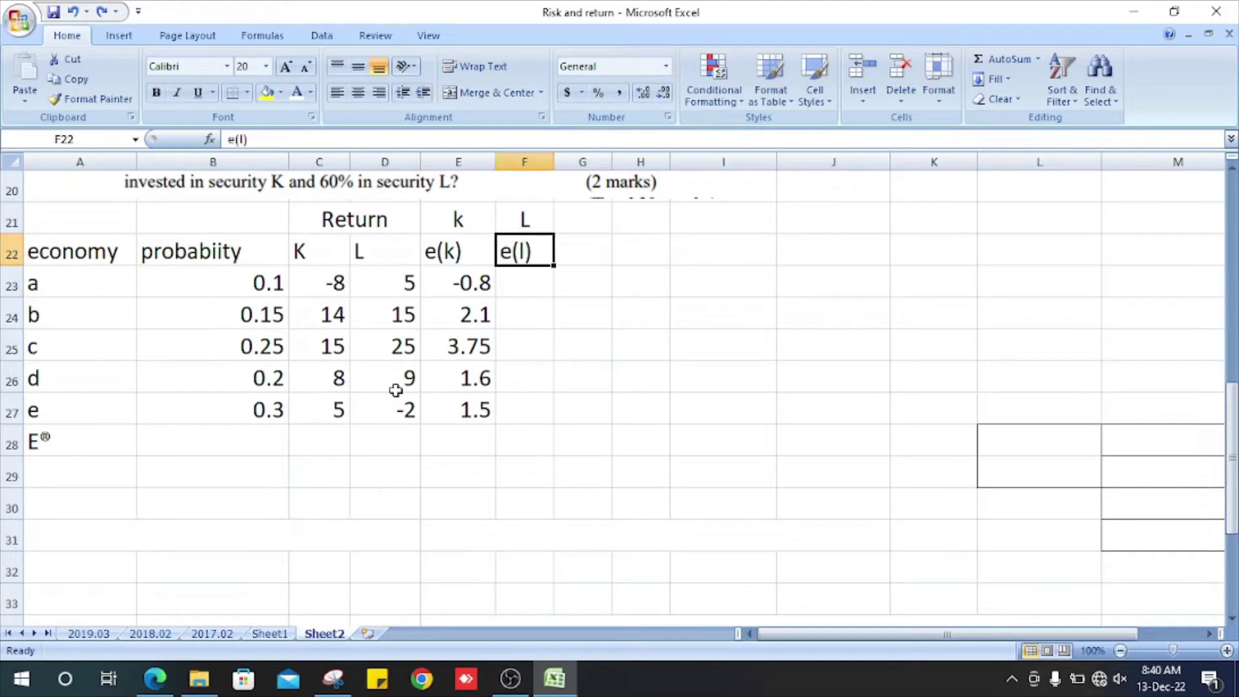
Step: Multiply each probability by its L return with =B23*D23 in F23, copied down to F27
key(Return)
text(=B23*D23)
key(ctrl+Return)
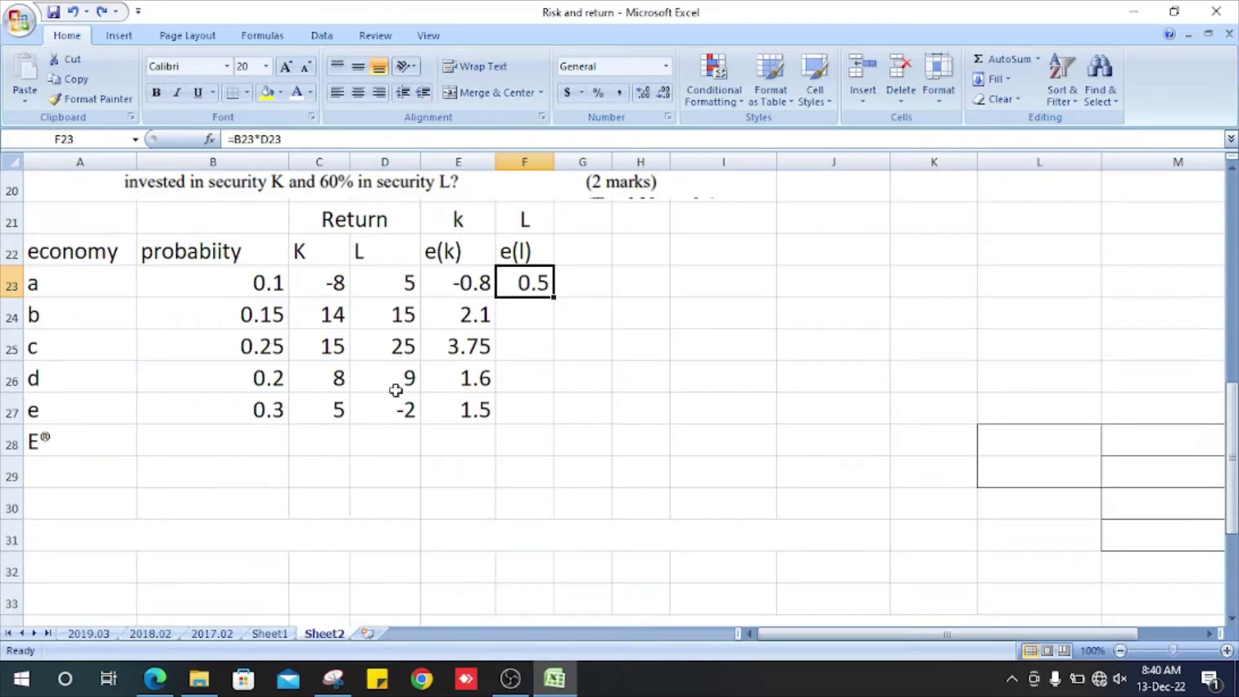
key(ctrl+c)
key(Down)
key(Down)
key(Down)
key(Down)
key(shift+Up)
key(shift+Up)
key(shift+Up)
key(ctrl+v)
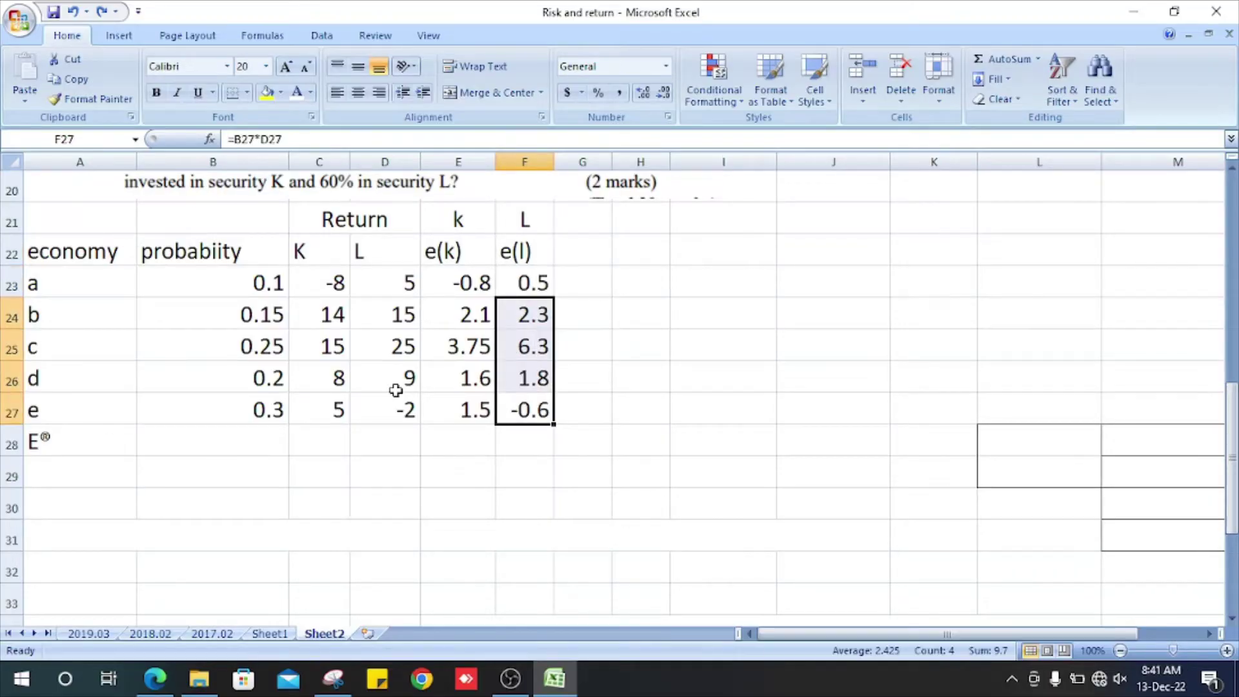
Step: Sum the e(k) and e(l) columns in E28:F28 and make both totals bold
key(Down)
key(shift+Left)
key(alt+=)
key(ctrl+b)
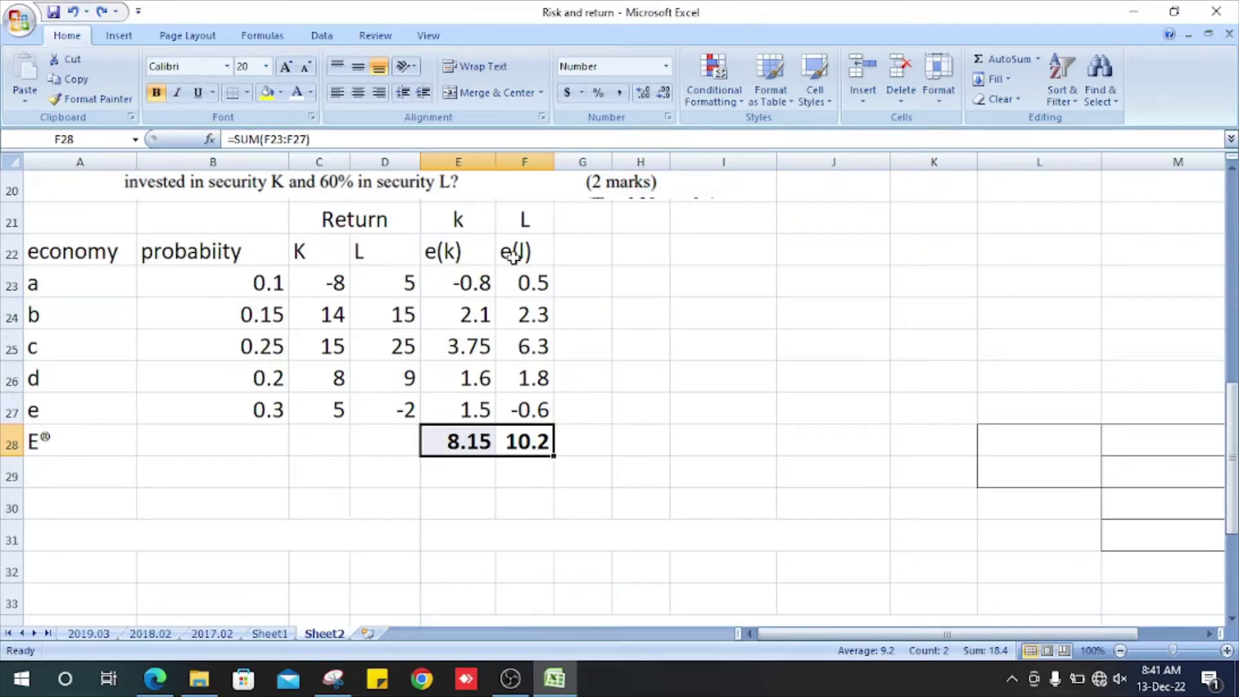
Step: Enter the heading k-k' in G22 and calculate the first K deviation with =C23-8.15 in G23
click(487, 498)
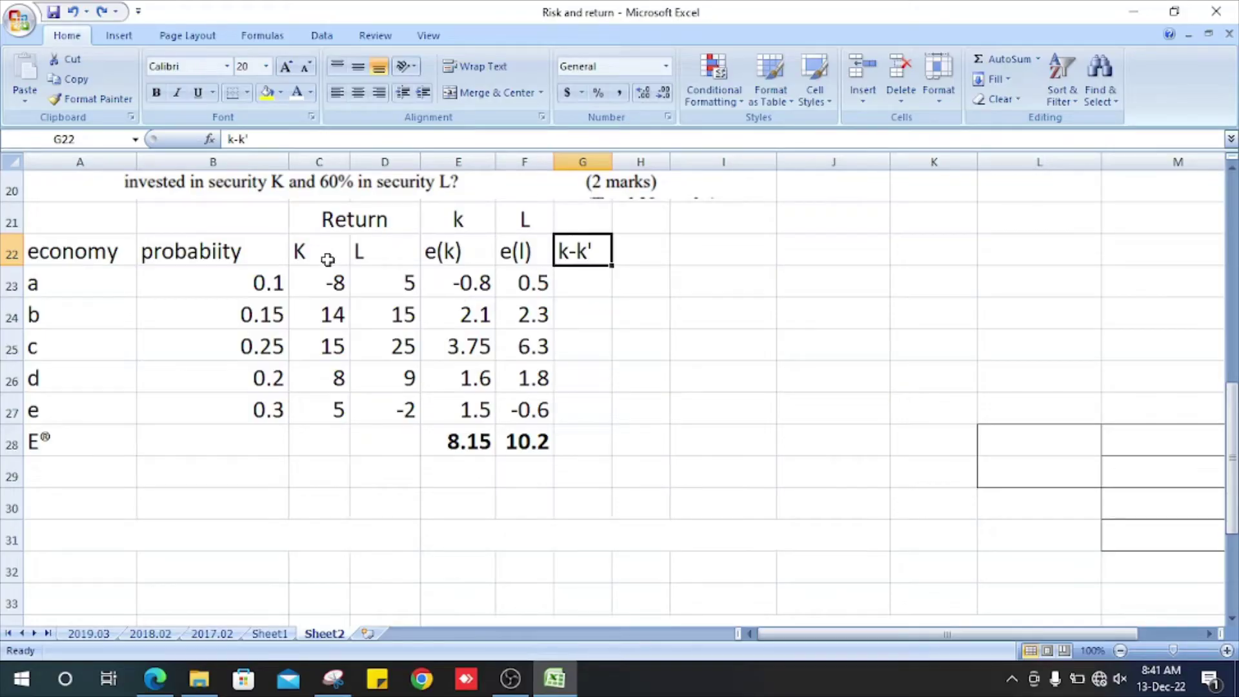
click(328, 285)
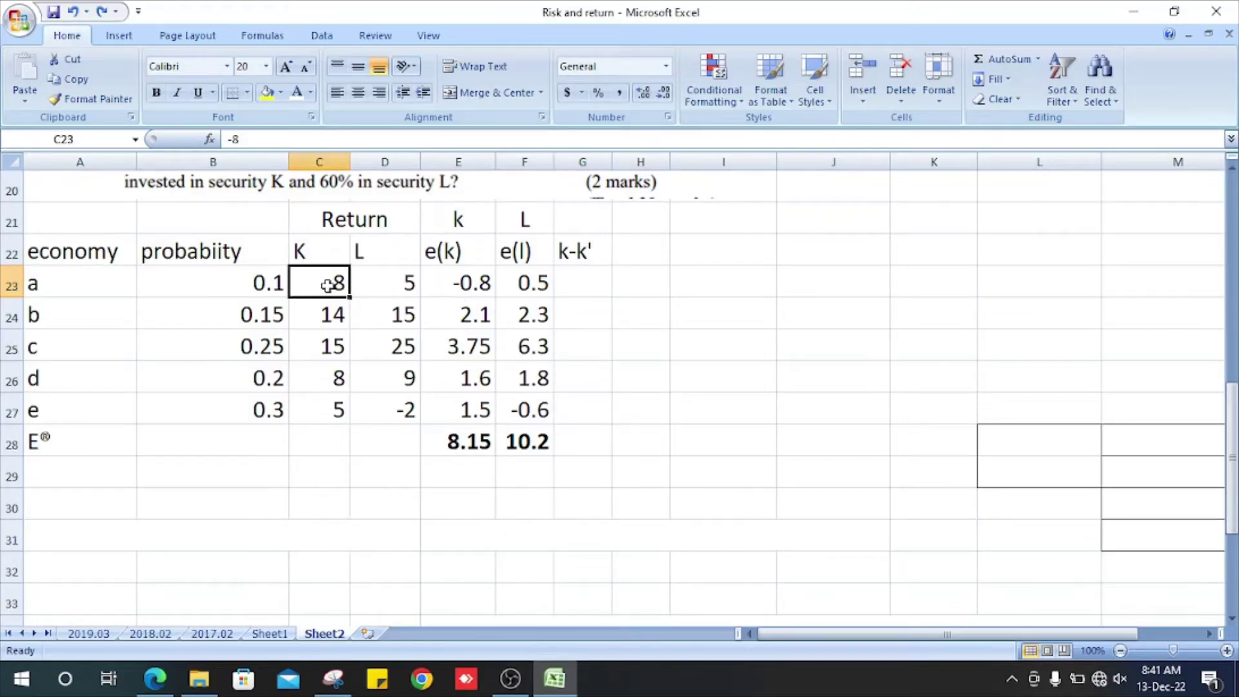
click(471, 447)
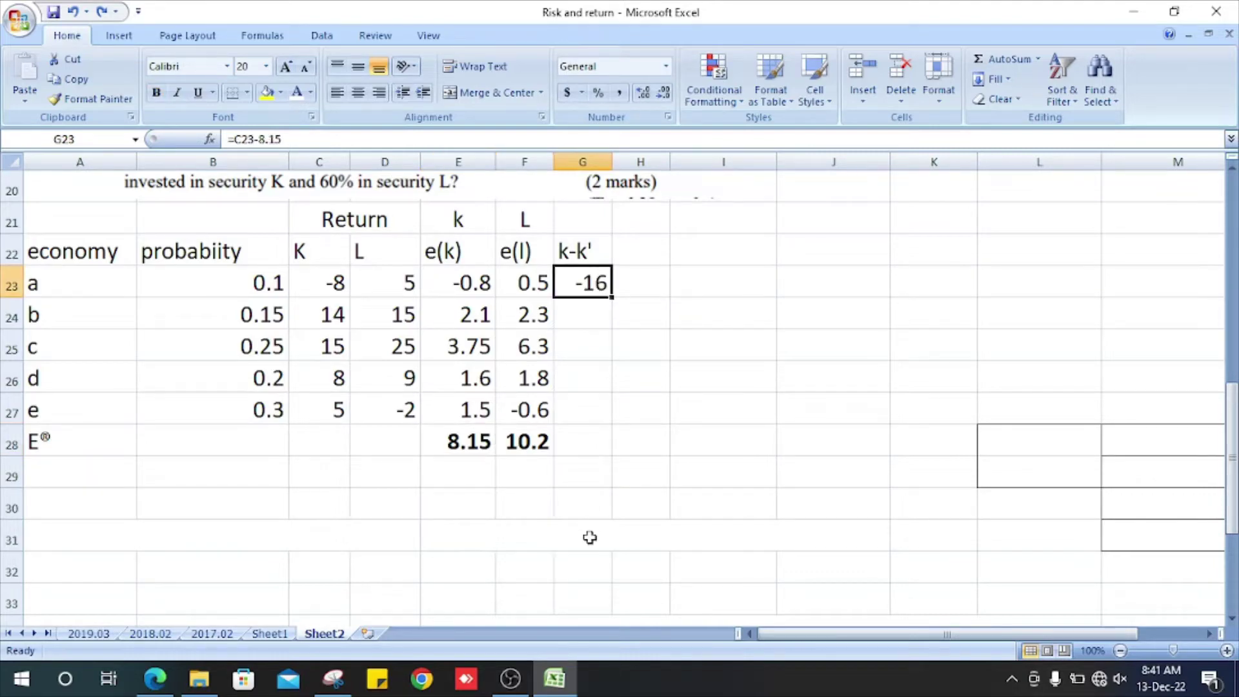
double_click(584, 279)
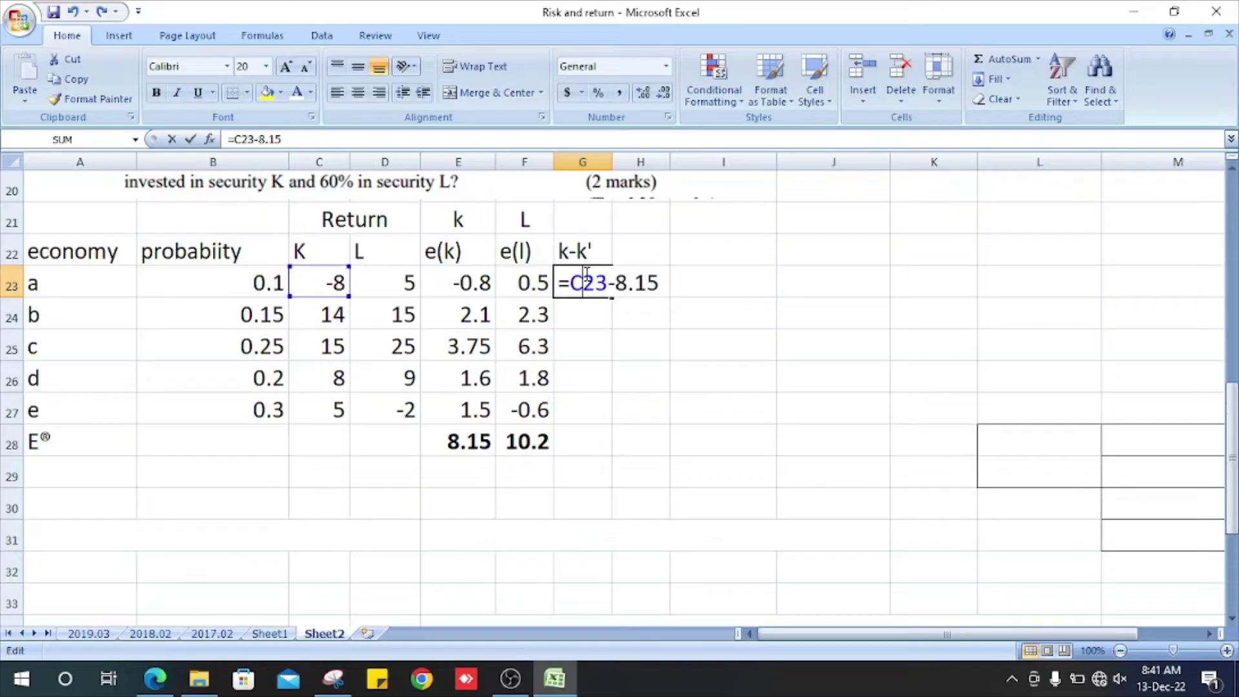
key(Return)
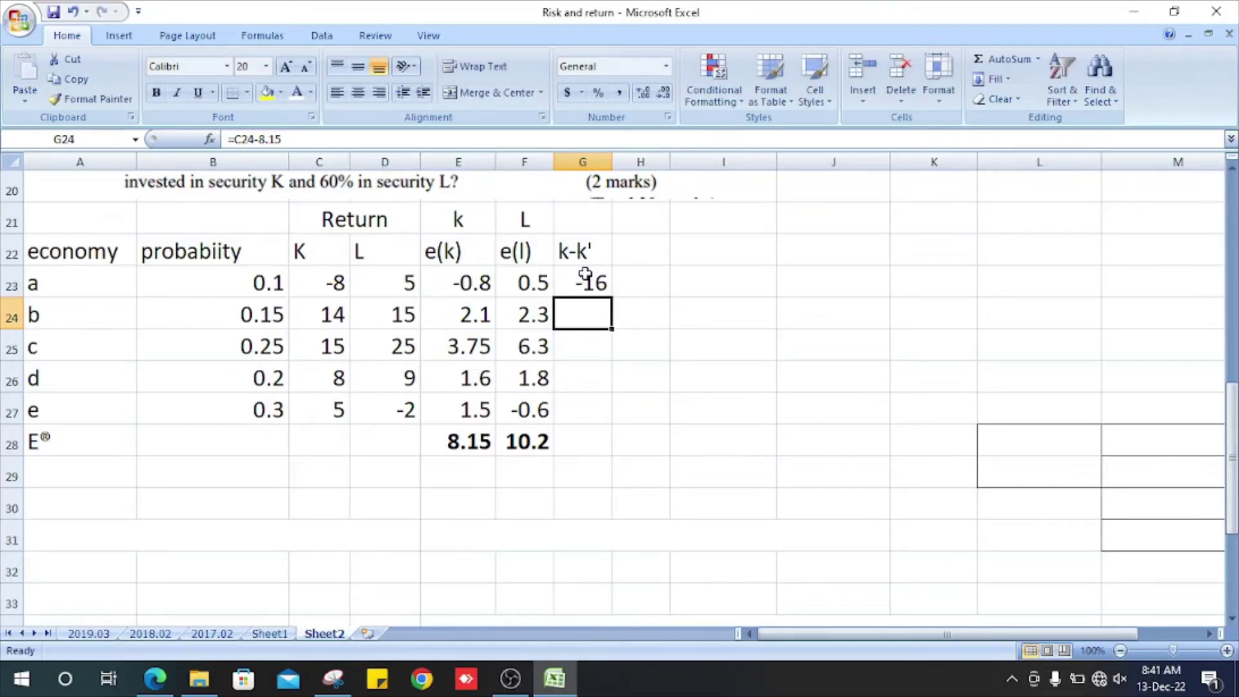
Step: Copy the K deviation formula from G23 down to G27
click(585, 279)
key(ctrl+c)
key(Down)
key(Down)
key(Down)
key(Down)
key(shift+Up)
key(shift+Up)
key(shift+Up)
key(ctrl+v)
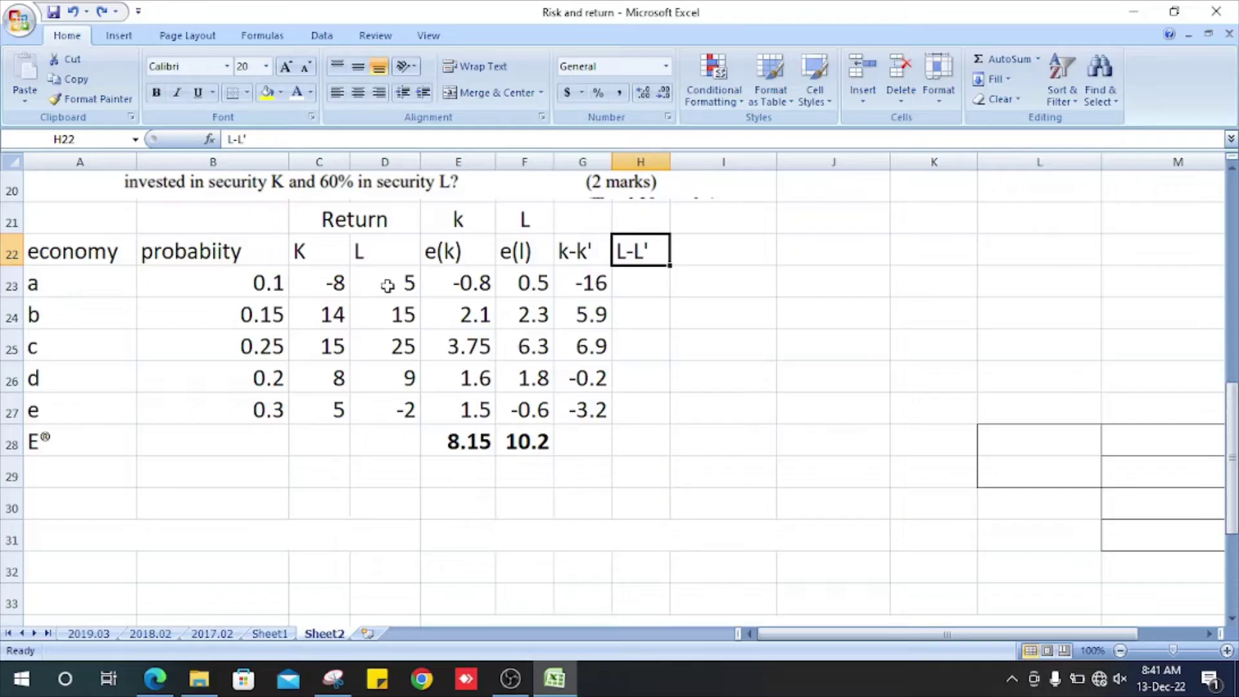
Step: Calculate the first L deviation under L-L' with =D23-10.2 in H23
key(Down)
text(=D23-10.2)
key(ctrl+Return)
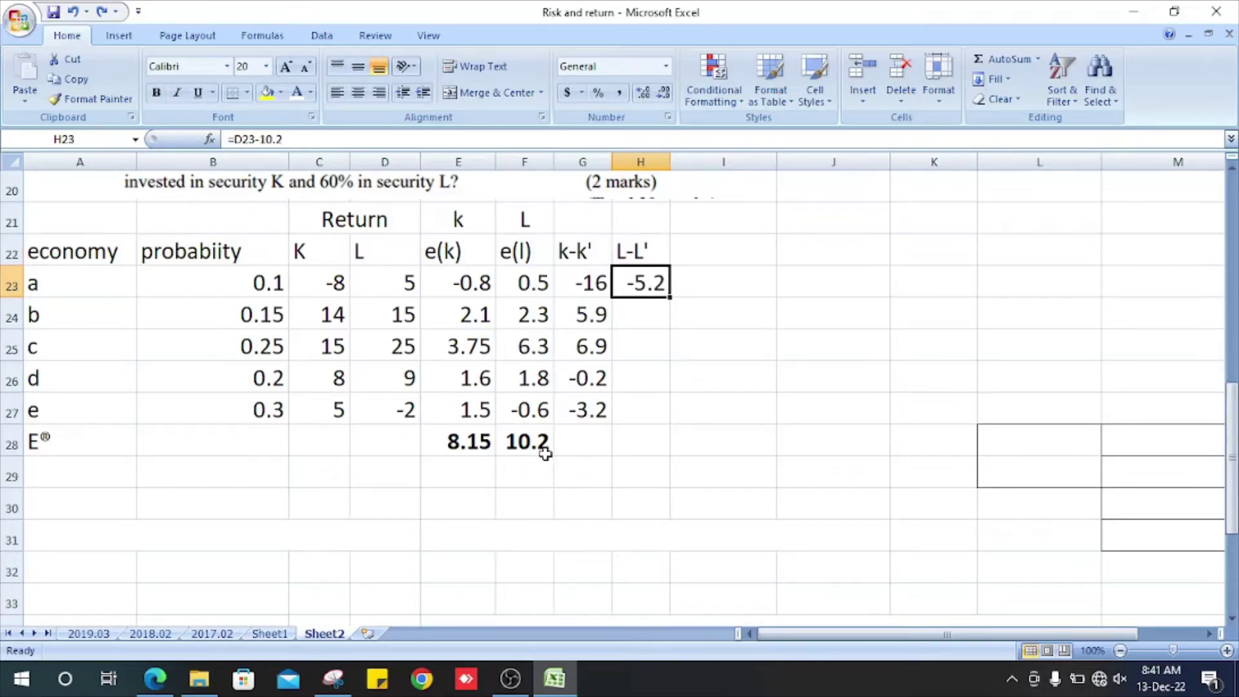
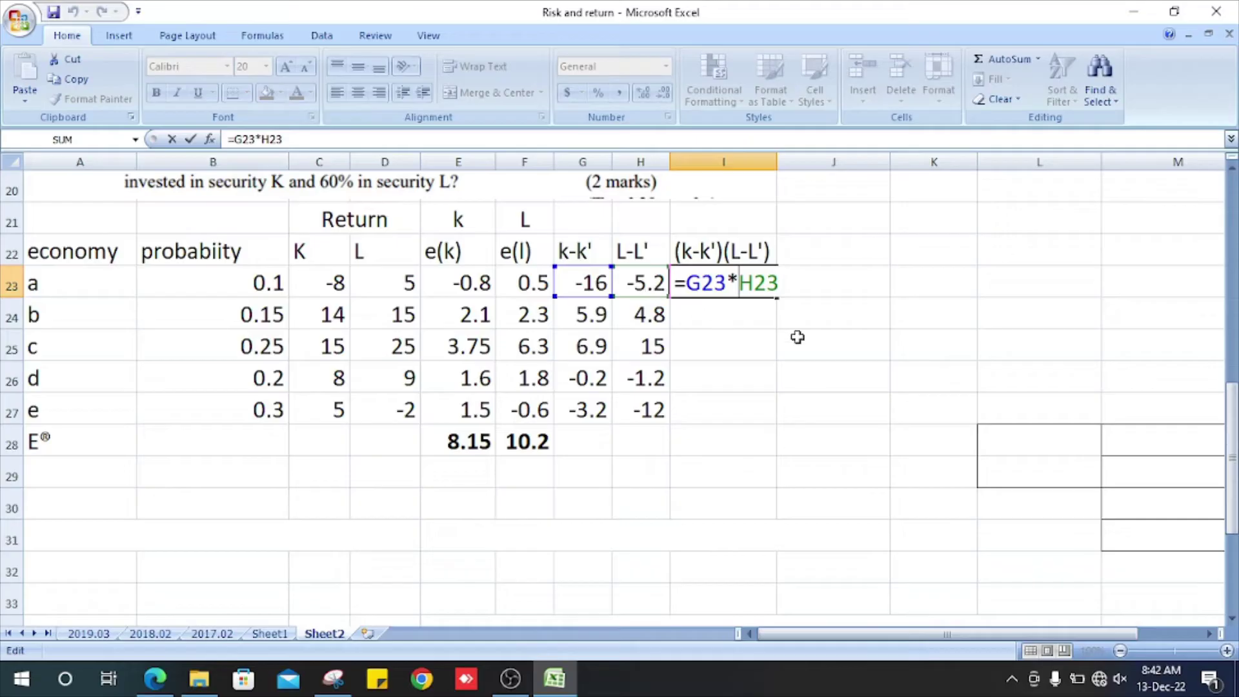
Step: Multiply the K and L deviations with =G23*H23 in I23, copied down to I27
key(Return)
key(Up)
key(ctrl+c)
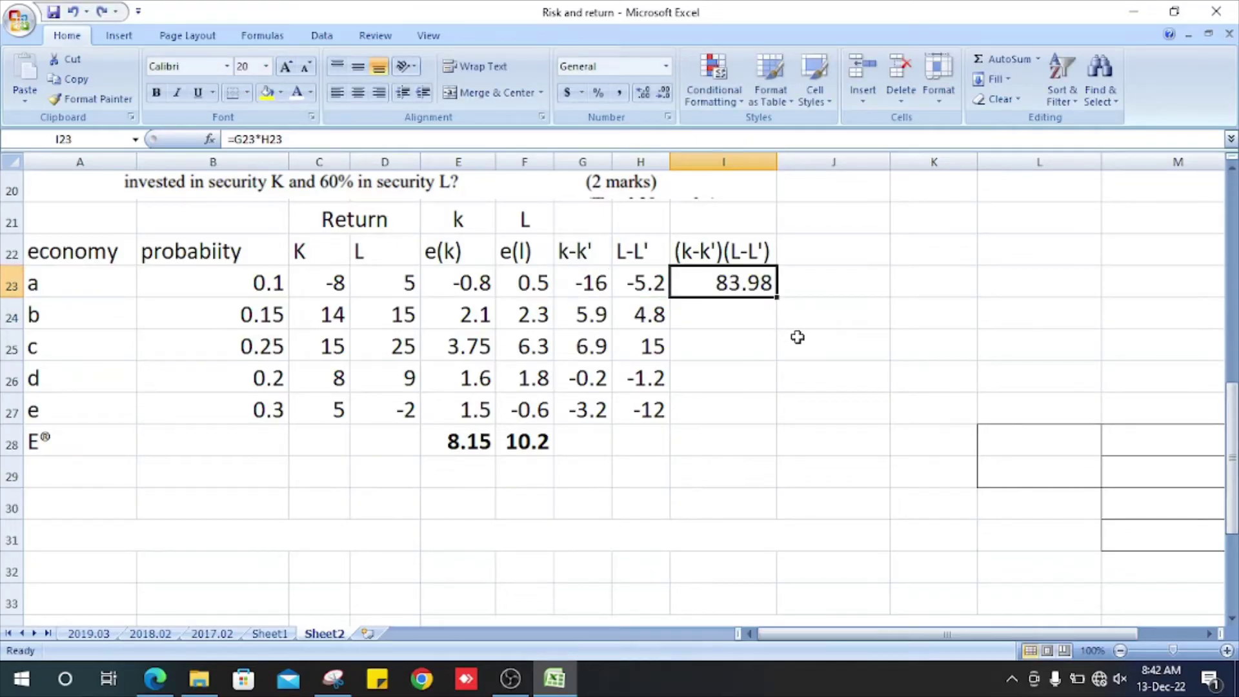
key(ctrl+v)
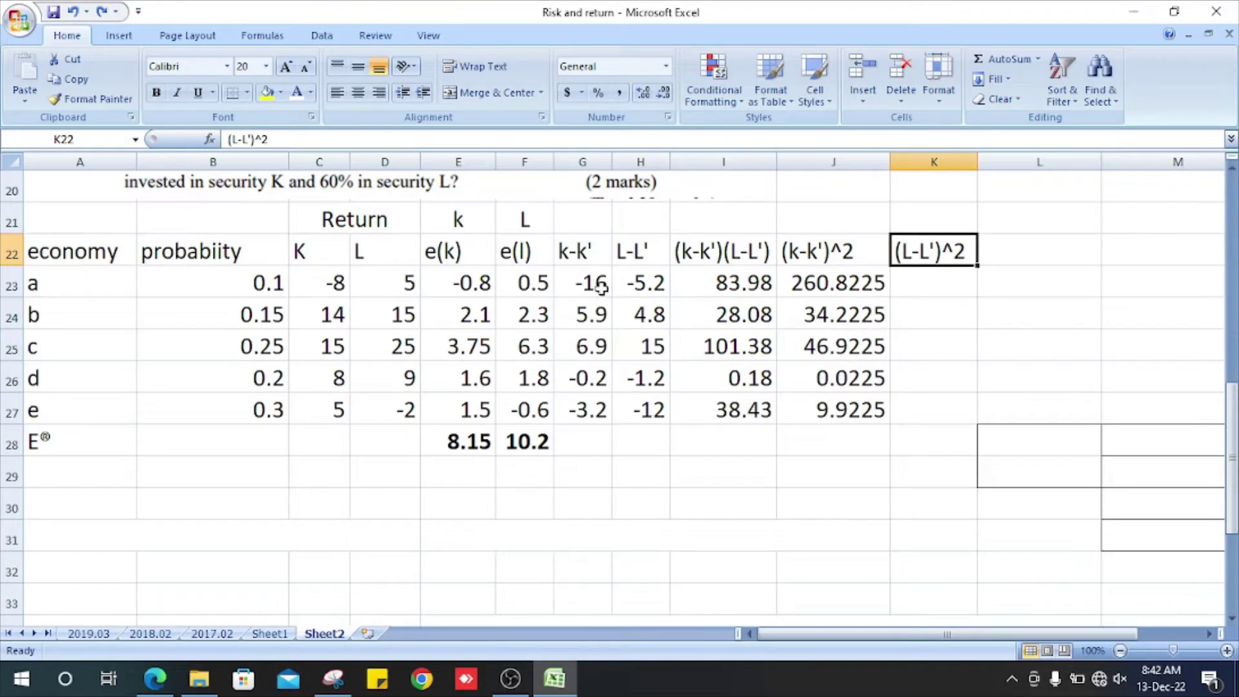
Step: Square the L deviations under (L-L')^2 with =H23^2 in K23, copied down to K27
click(630, 287)
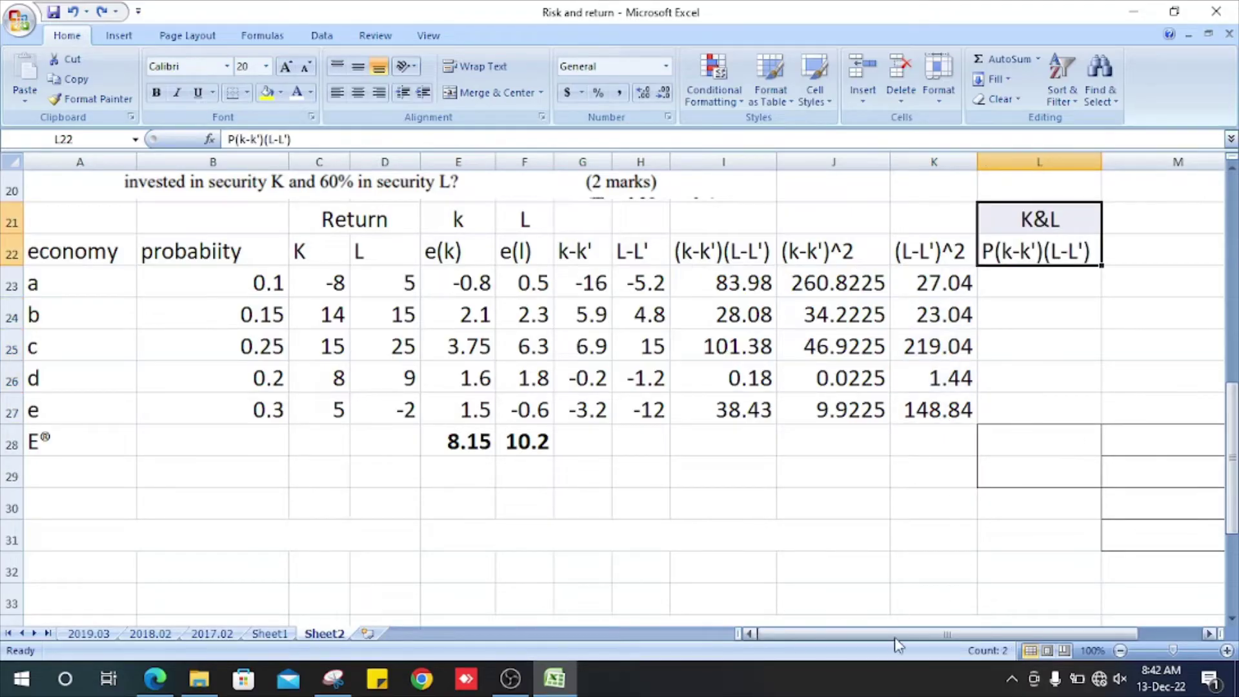
Step: Multiply the first probability by its product of deviations with =B23*I23 in L23
drag(900, 637, 985, 637)
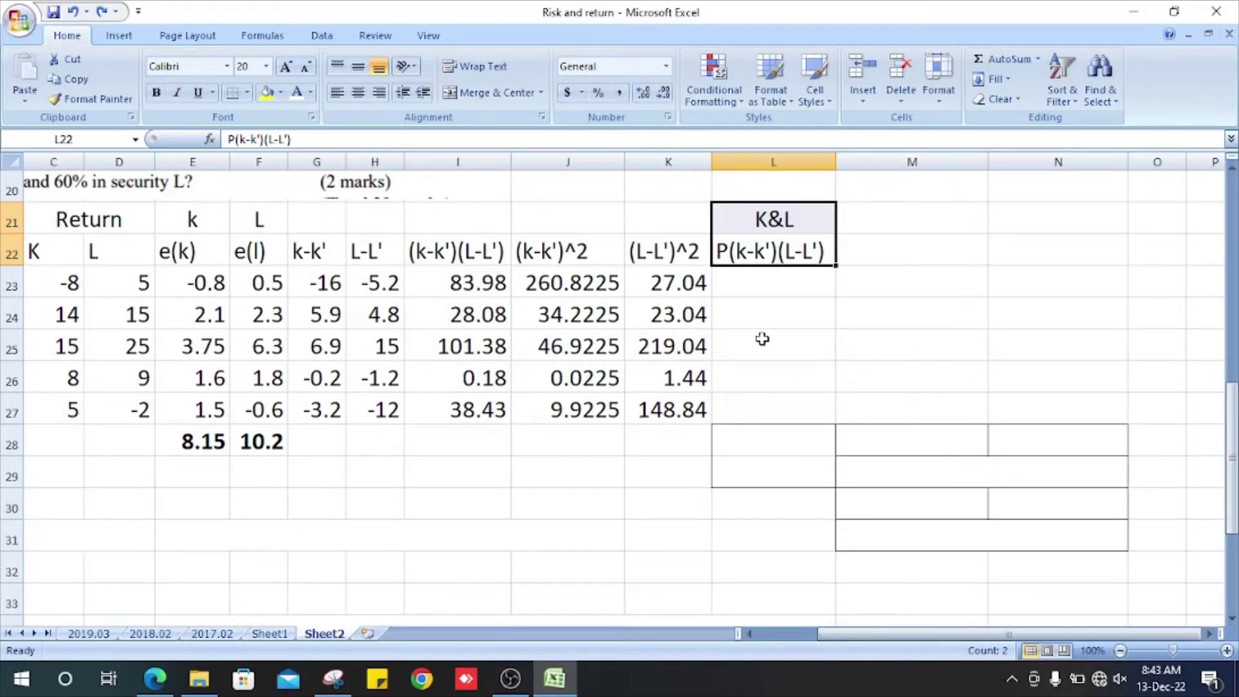
click(477, 286)
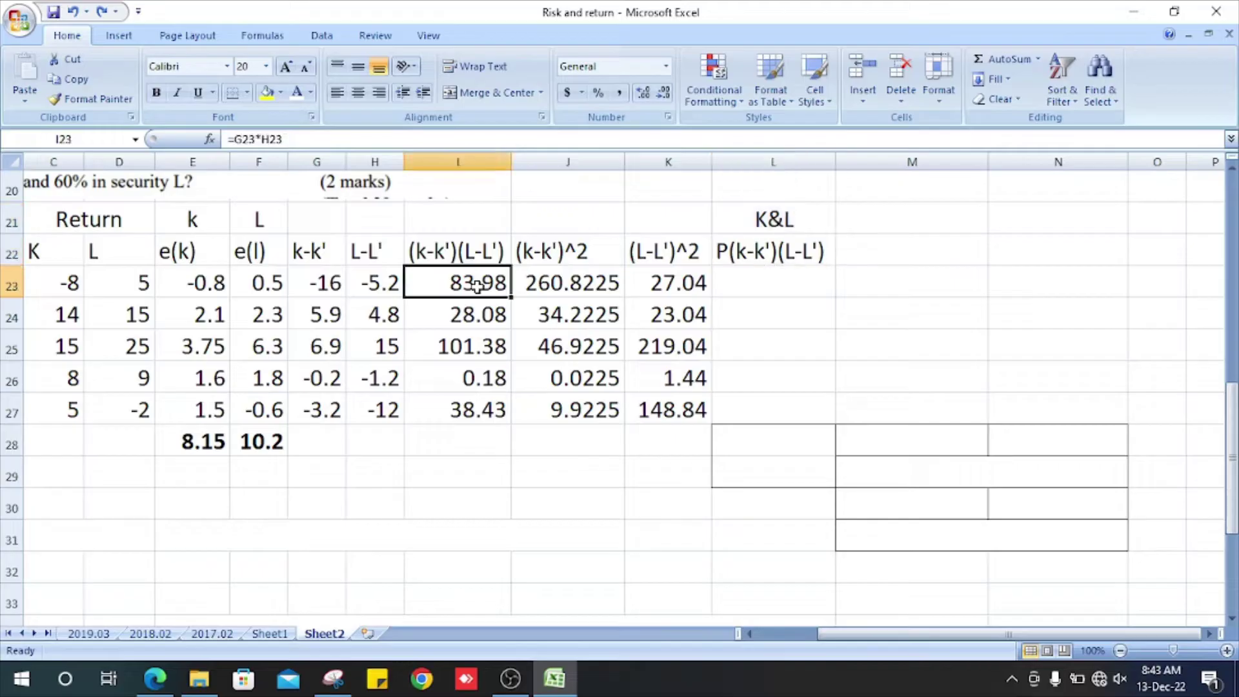
key(Left)
key(Left)
key(Left)
key(Left)
key(Left)
key(Left)
key(Left)
key(Left)
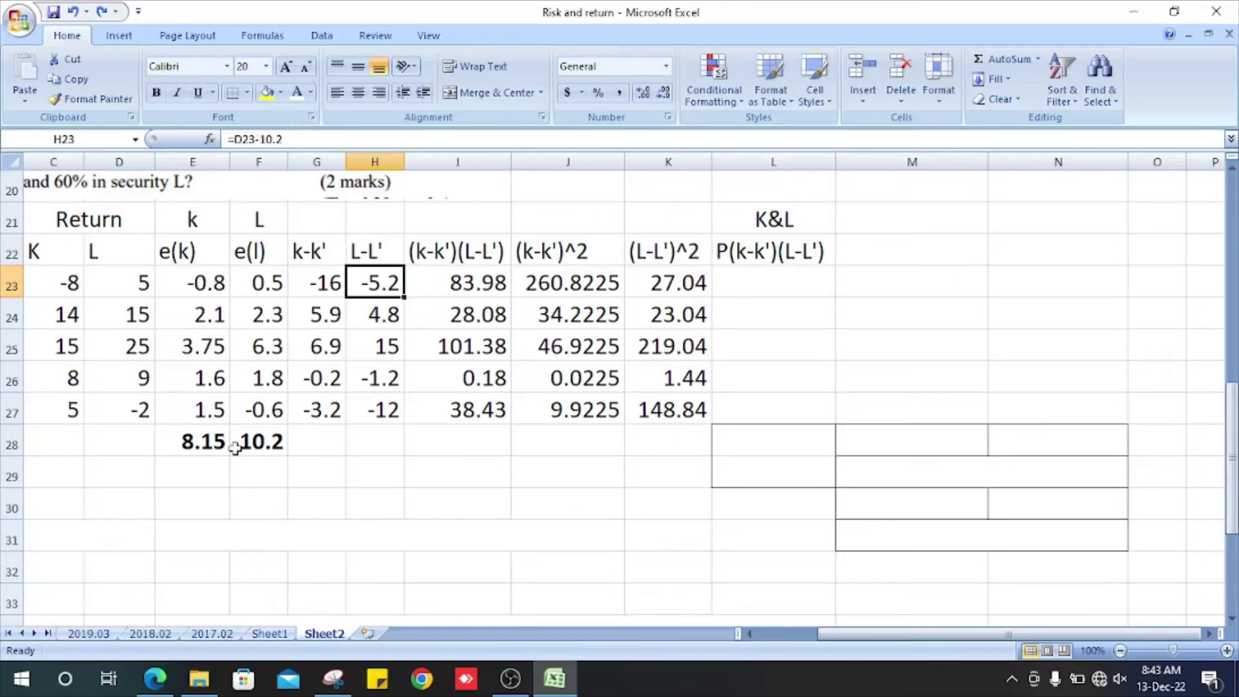
key(Right)
key(Right)
key(Right)
key(Right)
key(Right)
key(Right)
key(Right)
key(Right)
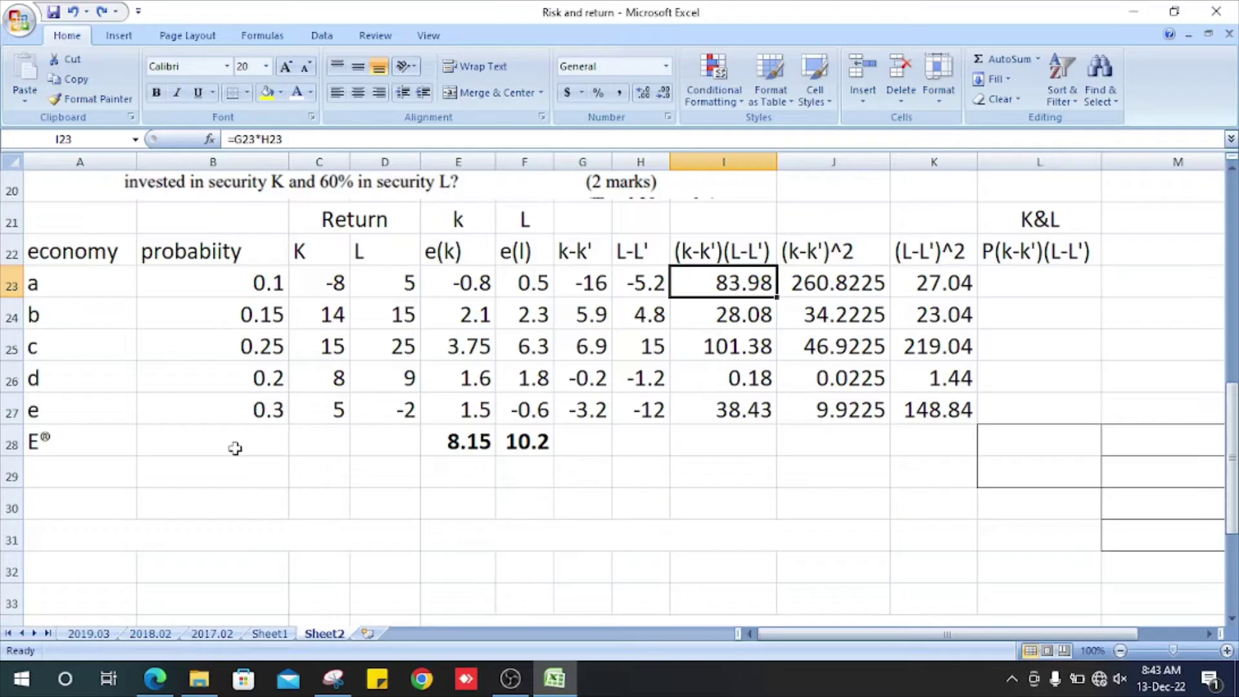
key(Left)
key(Left)
key(Left)
key(Left)
key(Left)
key(Left)
key(Left)
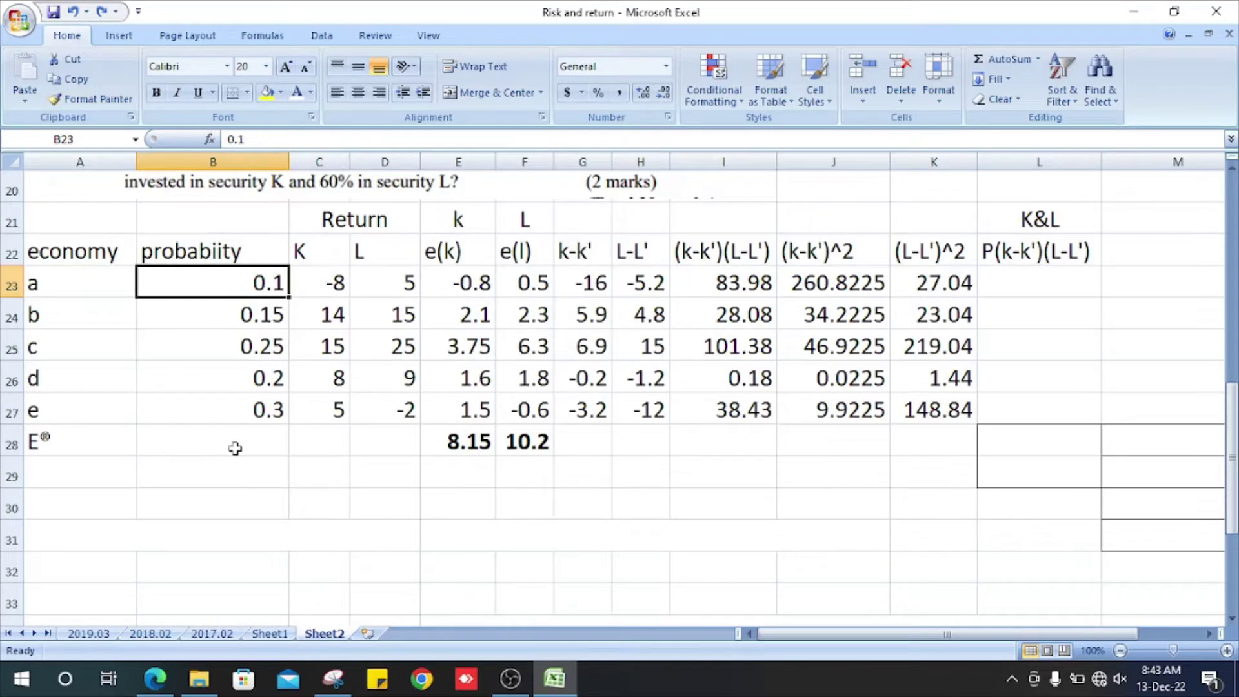
key(Right)
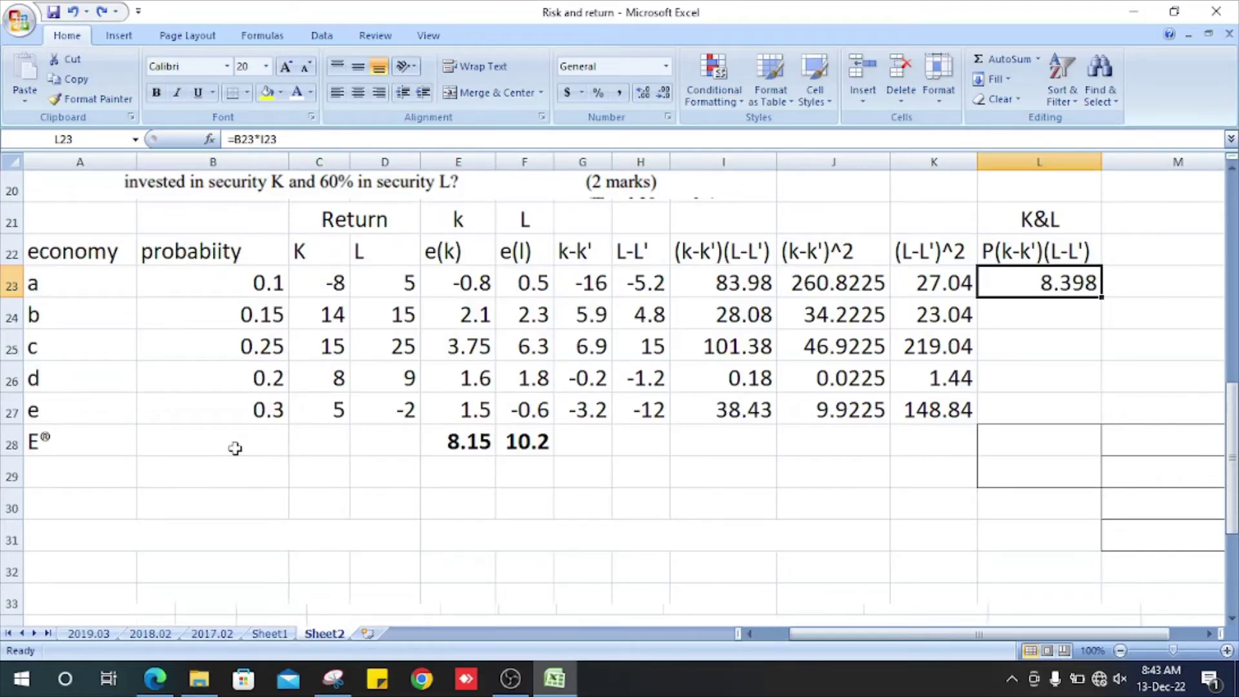
key(Right)
key(Left)
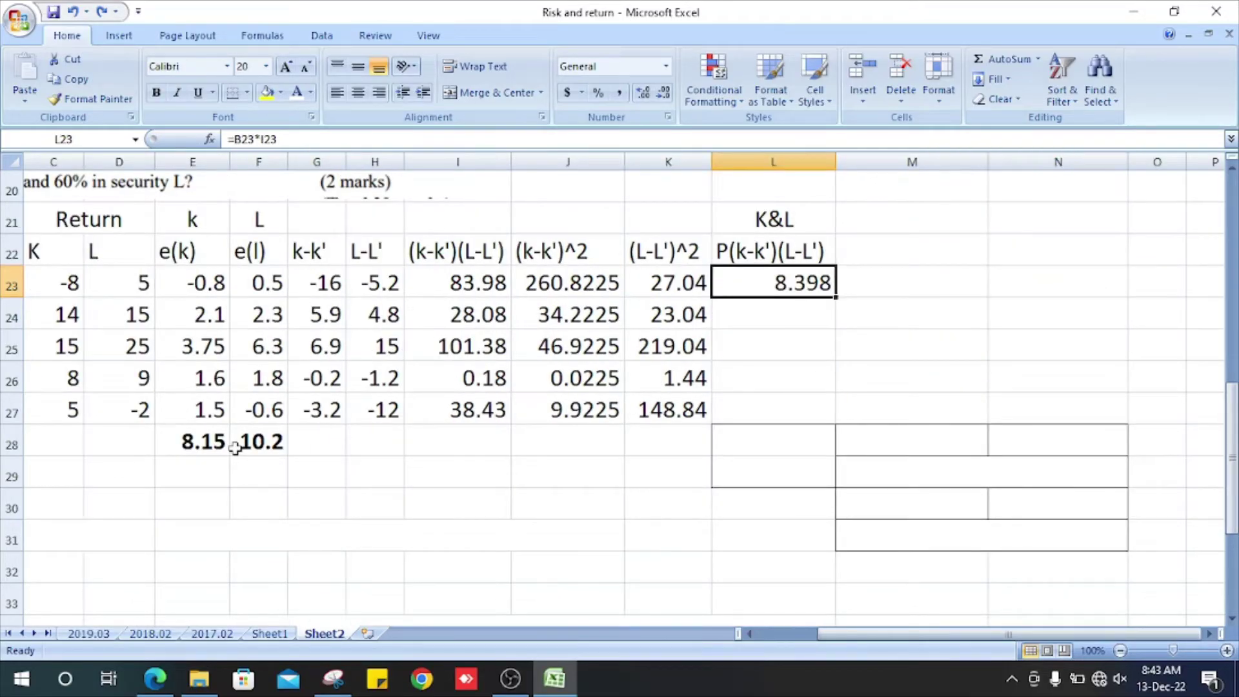
Step: Copy the probability-weighted product formula from L23 down to L27
key(ctrl+c)
key(Down)
key(shift+Down)
key(shift+Down)
key(shift+Down)
key(Return)
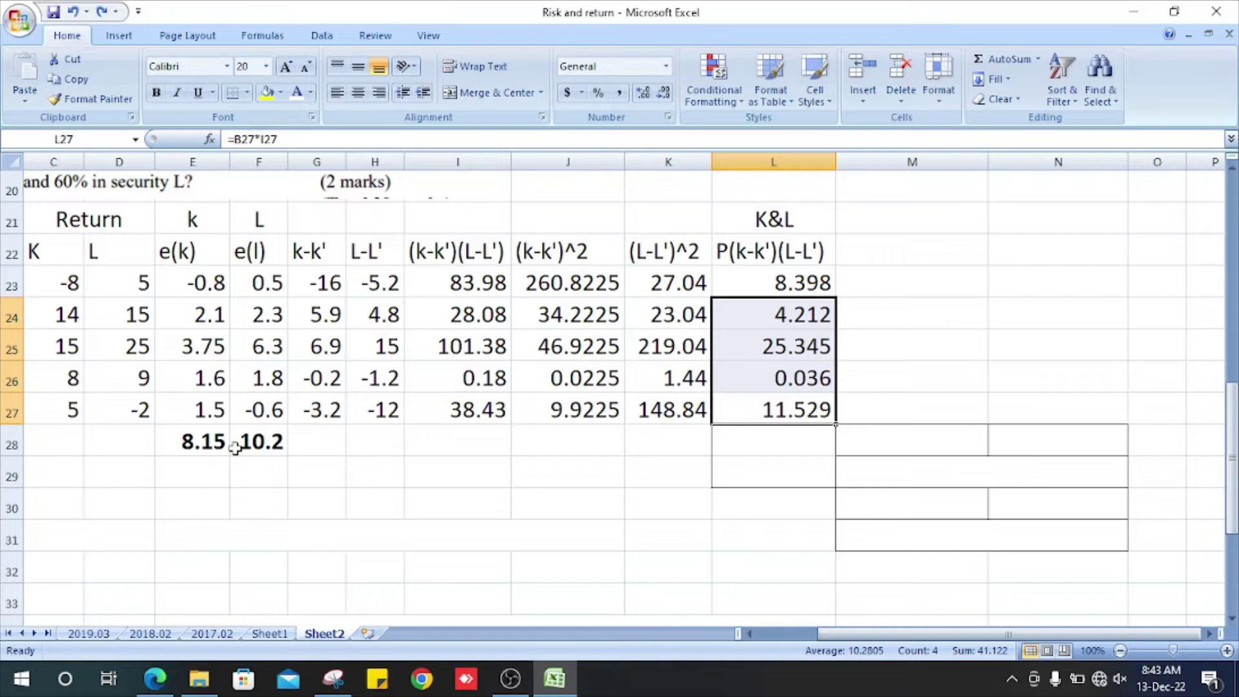
Step: Total the P(k-k')(L-L') column in L28 and label it Covariance in L29
key(Down)
key(alt+equal)
key(ctrl+Return)
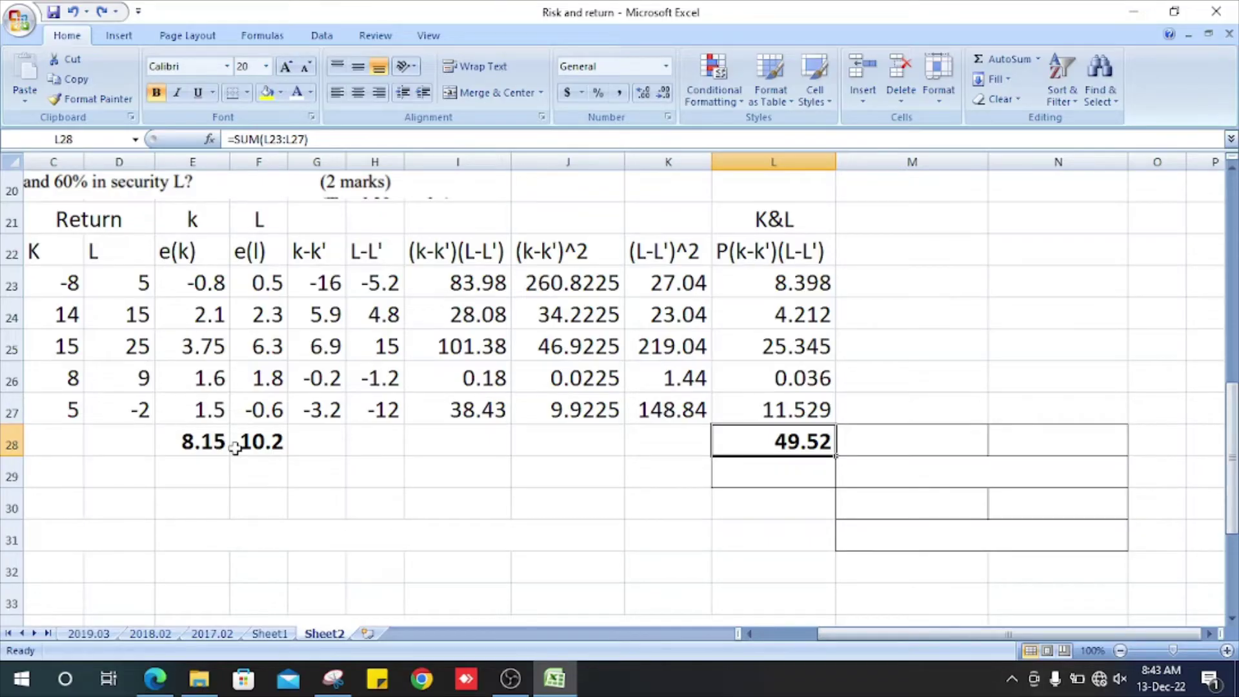
key(Down)
text(Covariance)
key(ctrl+Return)
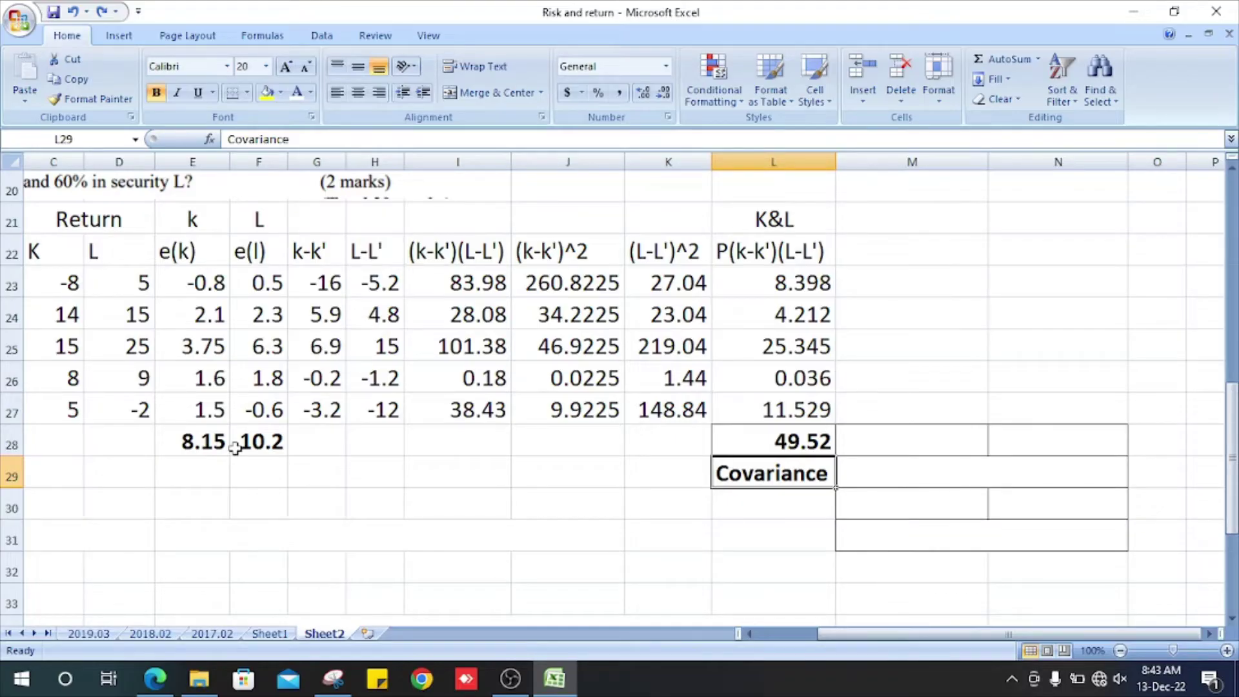
Step: Enter the headings K in M21, L in N21 and P(k-k')^2 in M22
key(Up)
key(Up)
key(Up)
key(Up)
key(Up)
key(Up)
key(Up)
key(Up)
key(Right)
key(ctrl+v)
key(Down)
text(P(k-k')^2)
key(ctrl+Return)
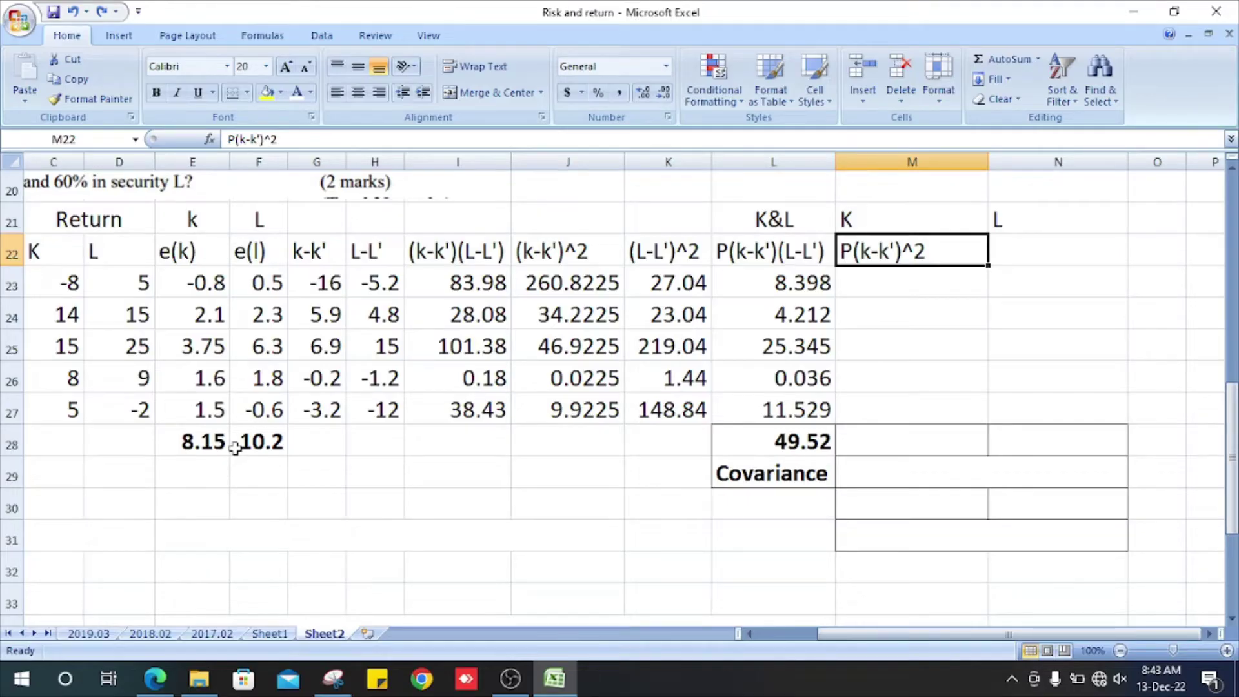
Step: Multiply the first squared K deviation by its probability with =J23*B23 in M23
key(Down)
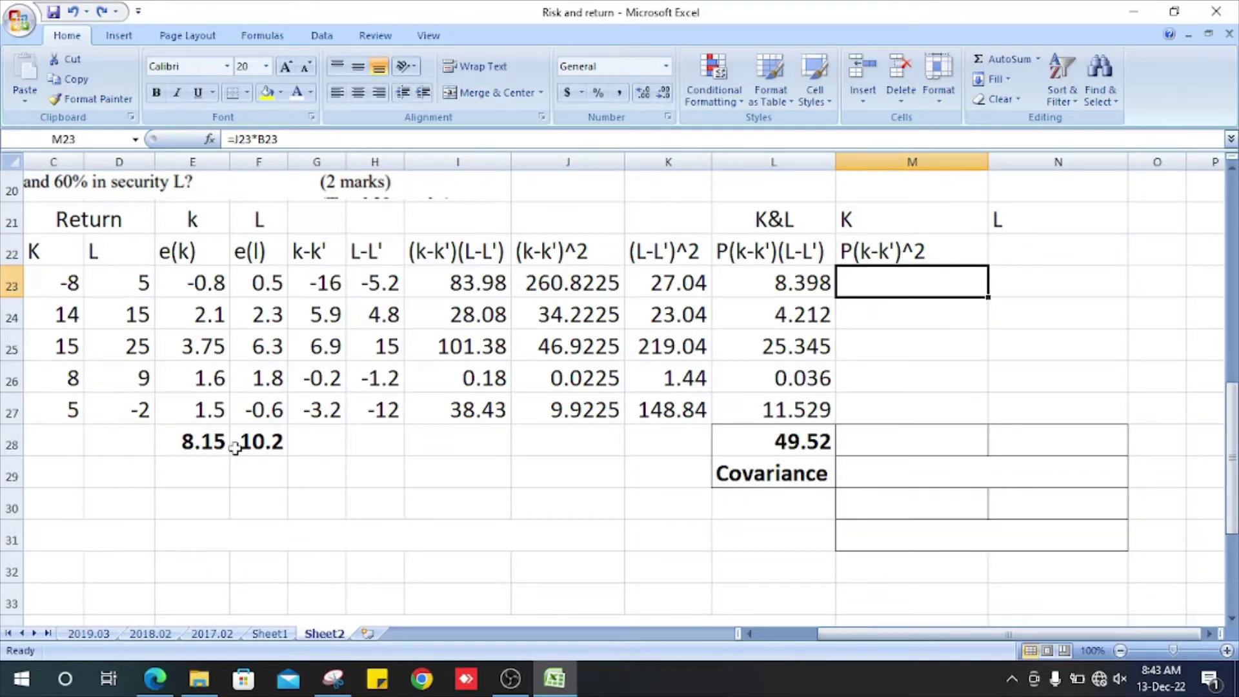
key(Left)
key(Left)
key(Left)
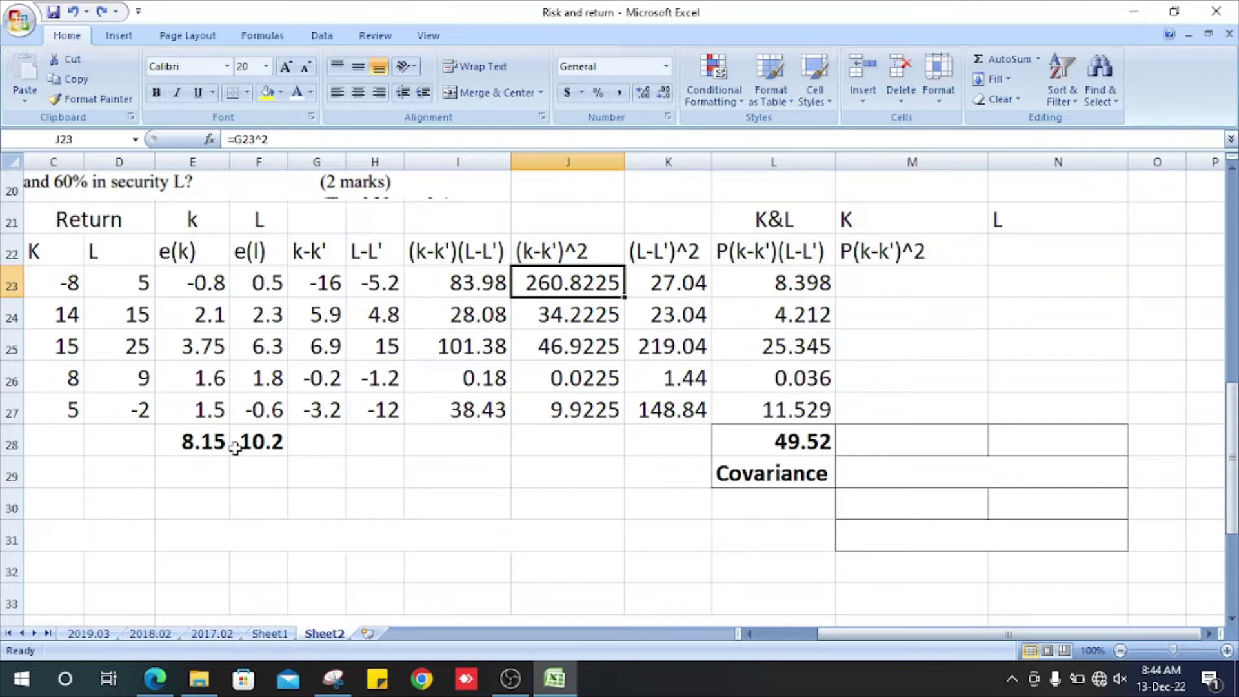
key(Left)
key(Left)
key(Left)
key(Left)
key(Left)
key(Left)
key(Left)
key(Left)
key(Right)
key(Right)
key(Right)
key(Right)
key(Right)
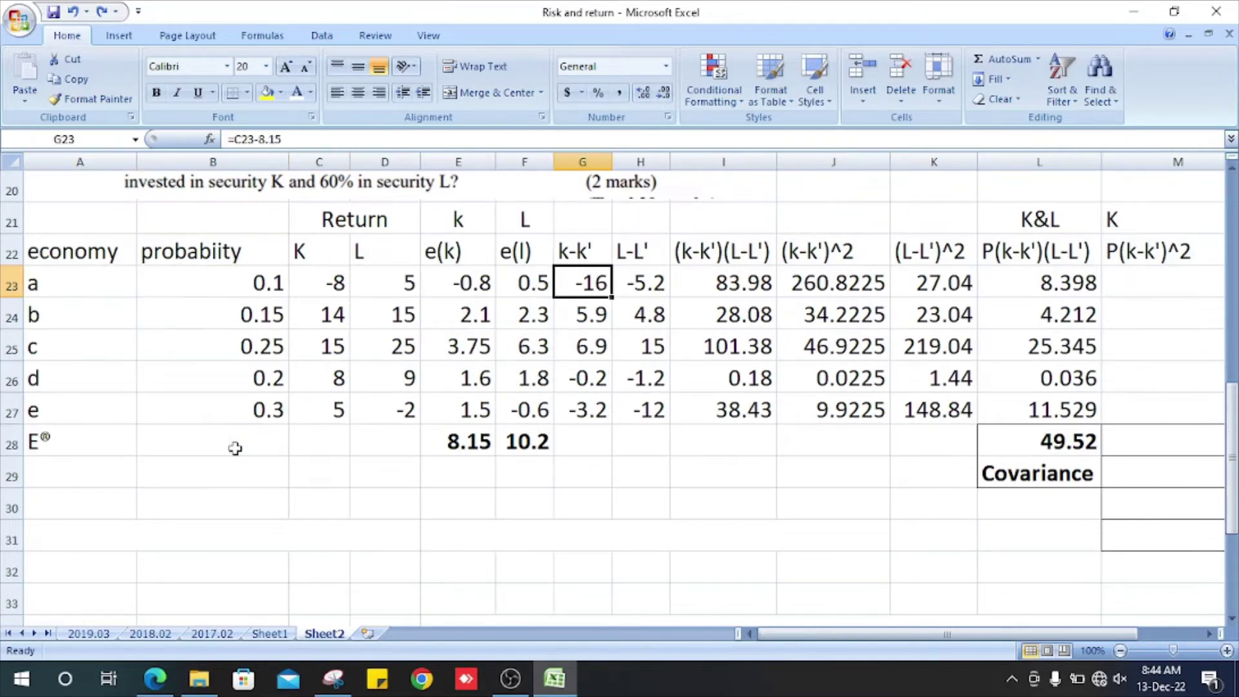
key(Right)
key(Right)
key(Right)
key(Right)
key(Right)
key(Right)
text(=J23*B23)
key(ctrl+Return)
Step: Copy the weighted squared K deviation formula from M23 down to M27
key(ctrl+c)
key(Down)
key(Down)
key(Down)
key(Down)
key(shift+Up)
key(shift+Up)
key(shift+Up)
key(ctrl+v)
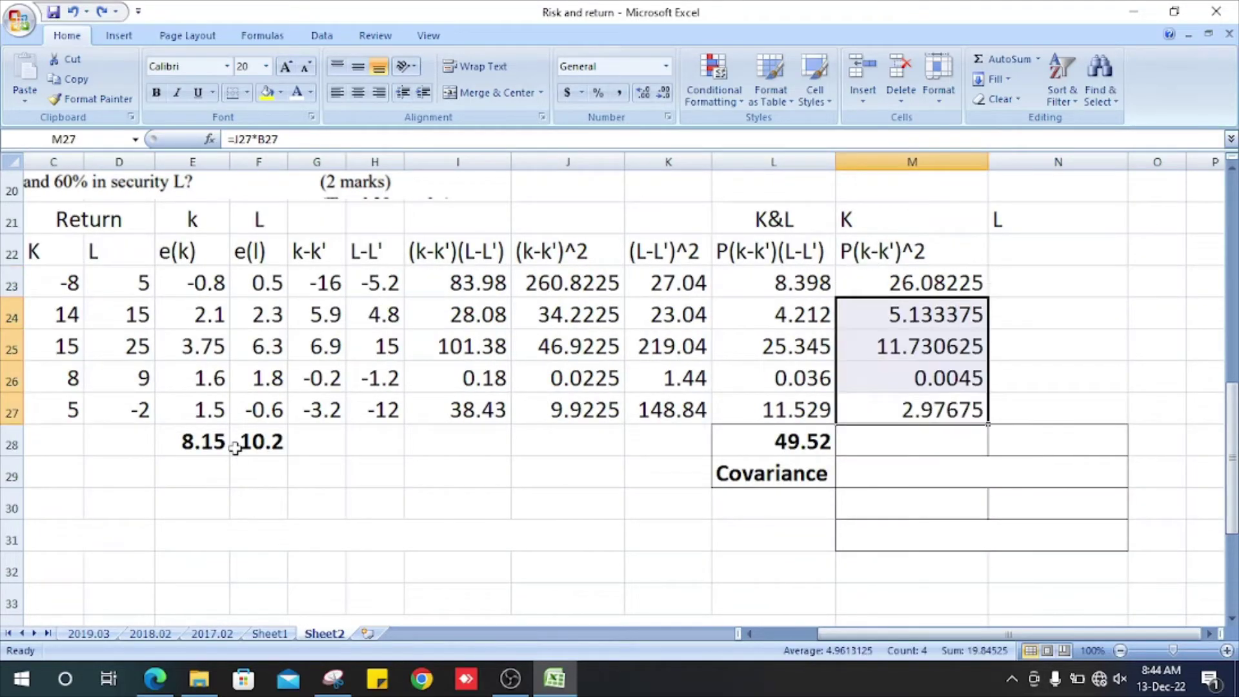
Step: Enter the heading P(L-L')^2 in N22 for security L
key(Right)
key(Up)
key(Up)
key(Up)
key(Up)
key(Up)
text(P(L-L')^2)
key(ctrl+Return)
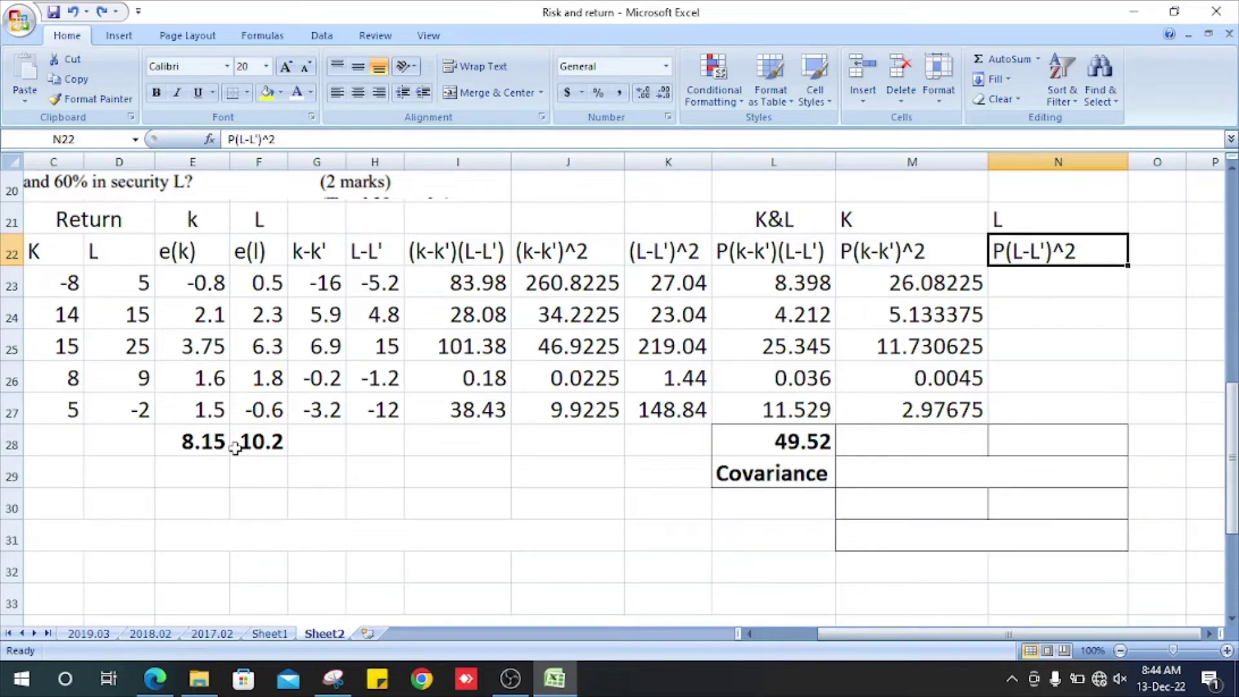
Step: Multiply each squared L deviation by its probability with =K23*B23 in N23, filled down to N27
key(Down)
text(=K23*B23)
key(ctrl+Return)
key(Left)
key(Left)
key(Left)
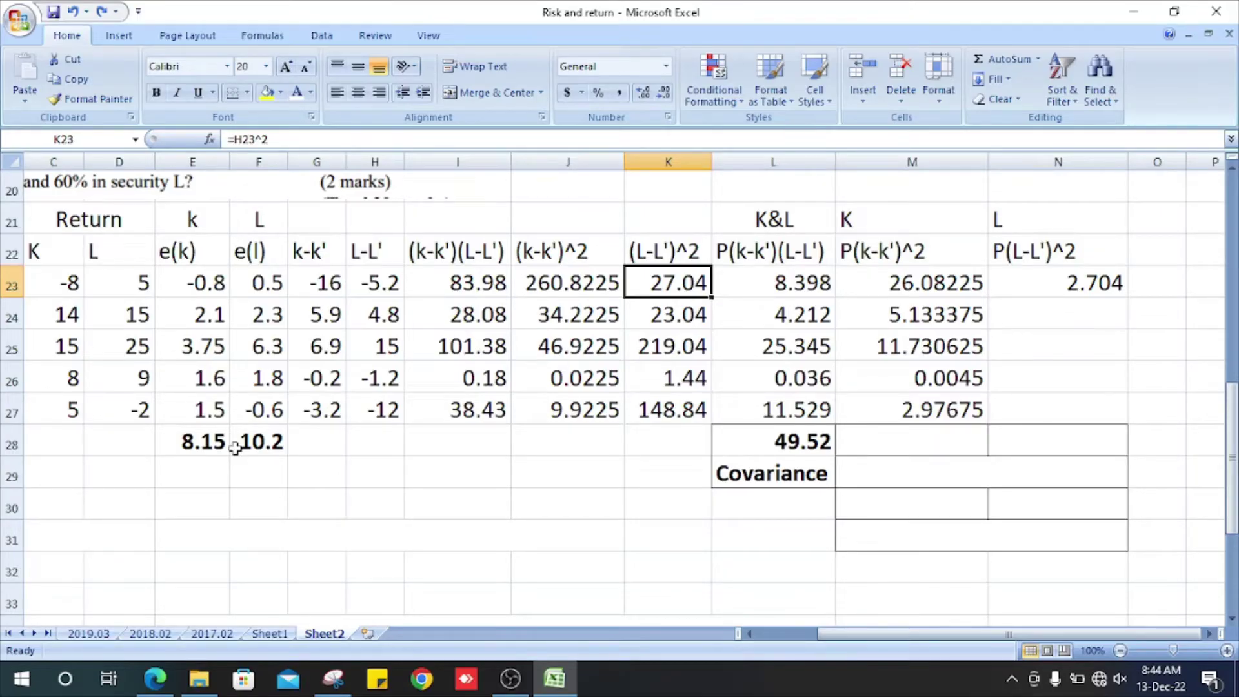
key(Right)
key(Right)
key(Right)
key(shift+Down)
key(shift+Down)
key(shift+Down)
key(shift+Down)
key(ctrl+d)
Step: Total the weighted squared deviations of K and L in M28:N28, using =SUM(M23:M26) for K and the matching sum for L
key(ctrl+Down)
key(Down)
key(Down)
key(Up)
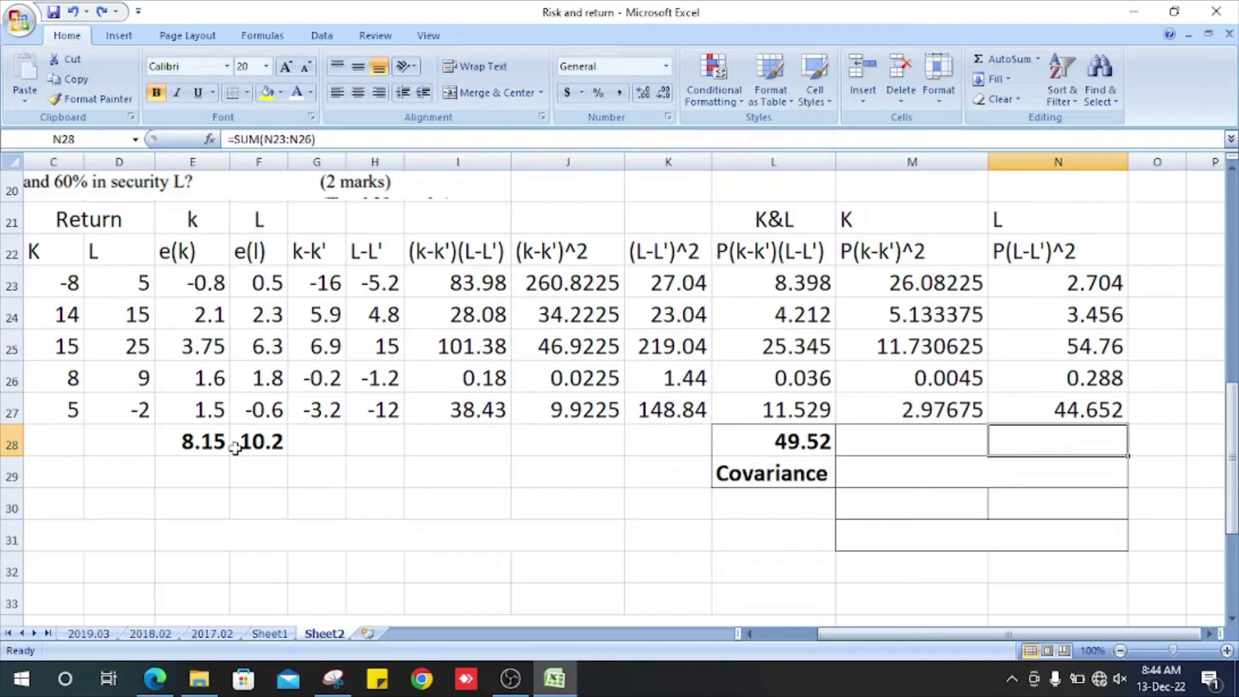
key(Up)
key(Up)
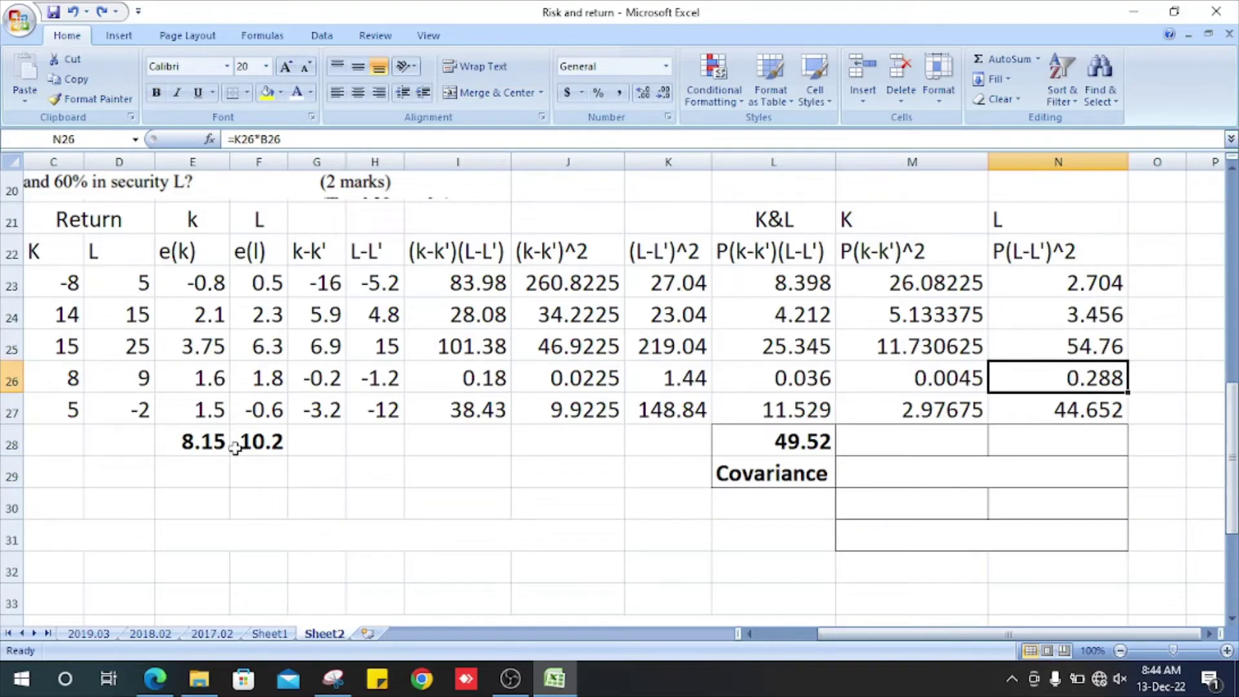
key(Down)
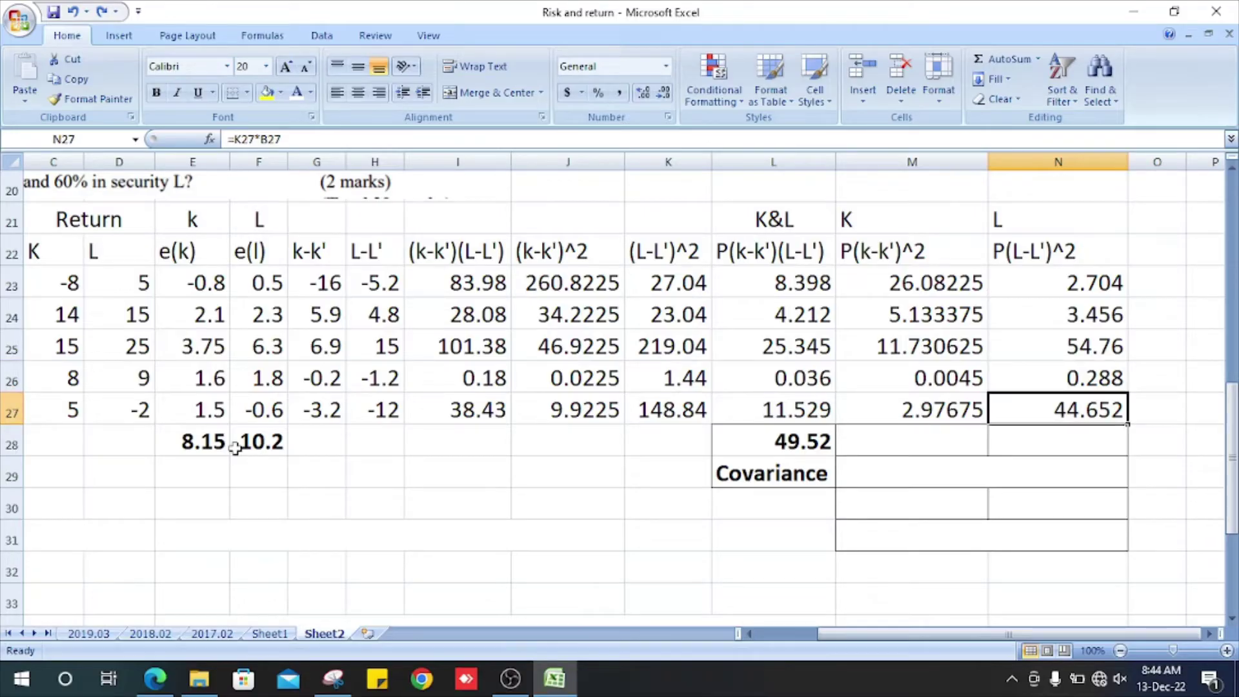
key(Down)
key(Left)
key(shift+Right)
key(alt+equal)
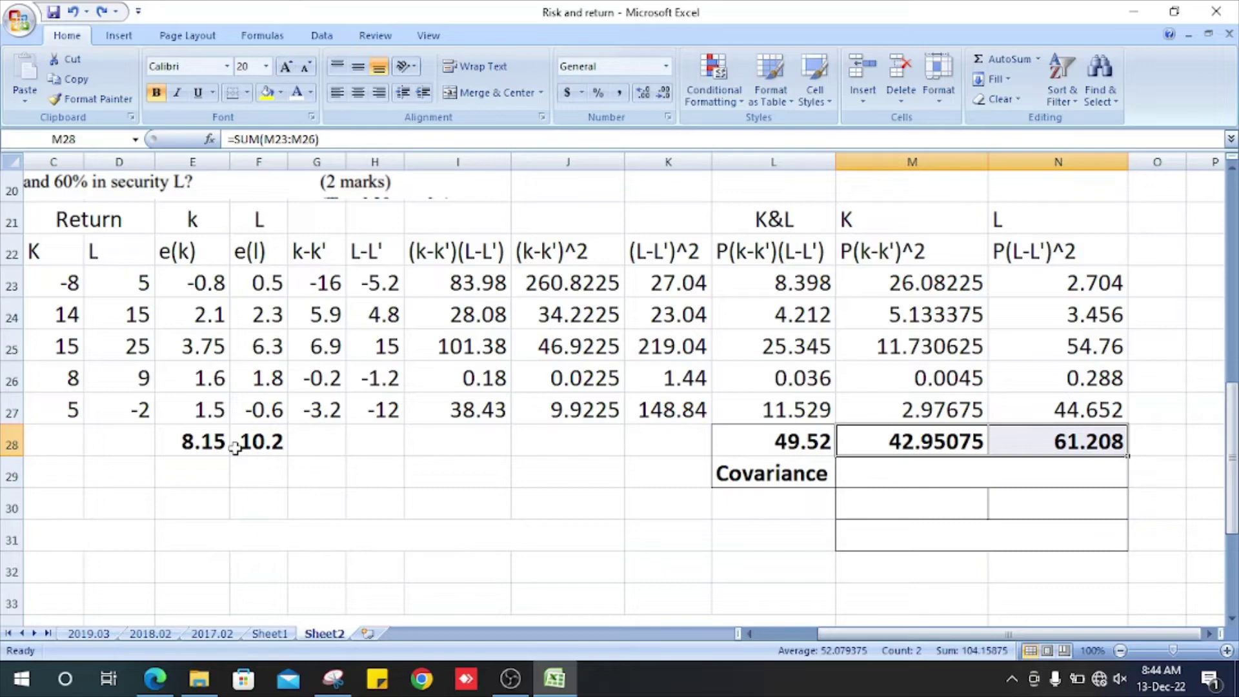
Step: Label the K and L totals Variance in the merged cell M29:N29
key(Down)
text(Variance)
key(Return)
key(Up)
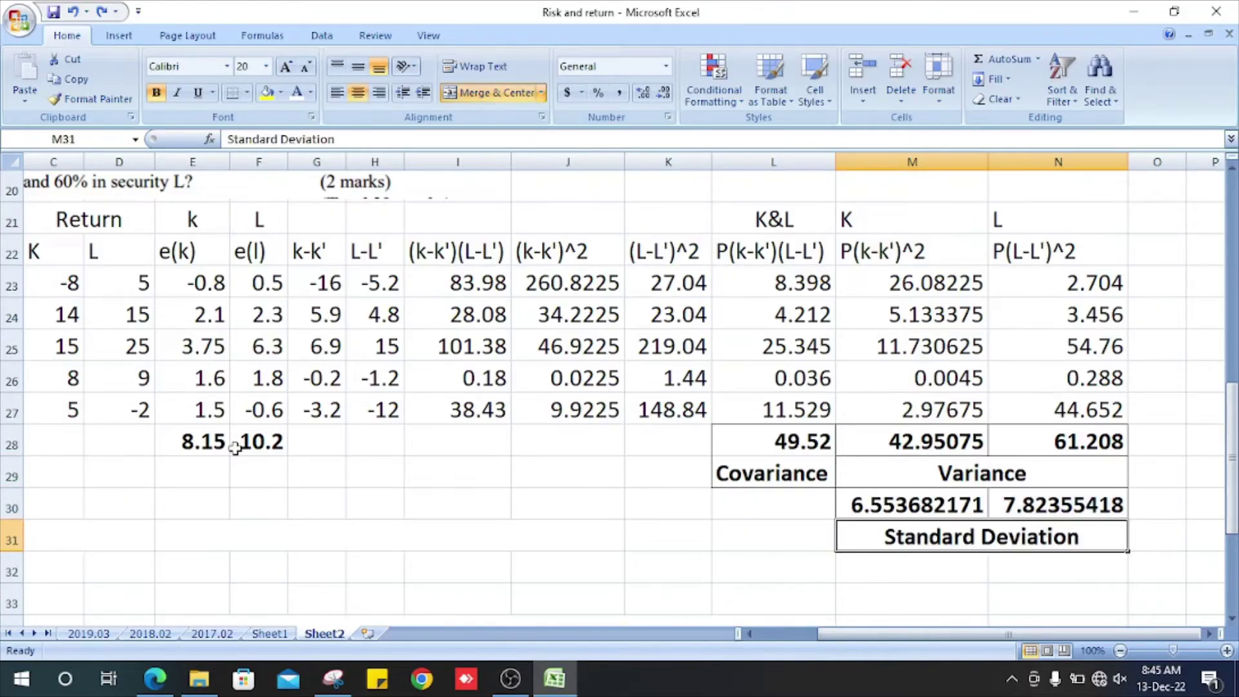
Step: Review security K's variance formula in M28 and its standard deviation formula in M30
key(Up)
key(Down)
key(Down)
key(Up)
key(Up)
key(Up)
key(Up)
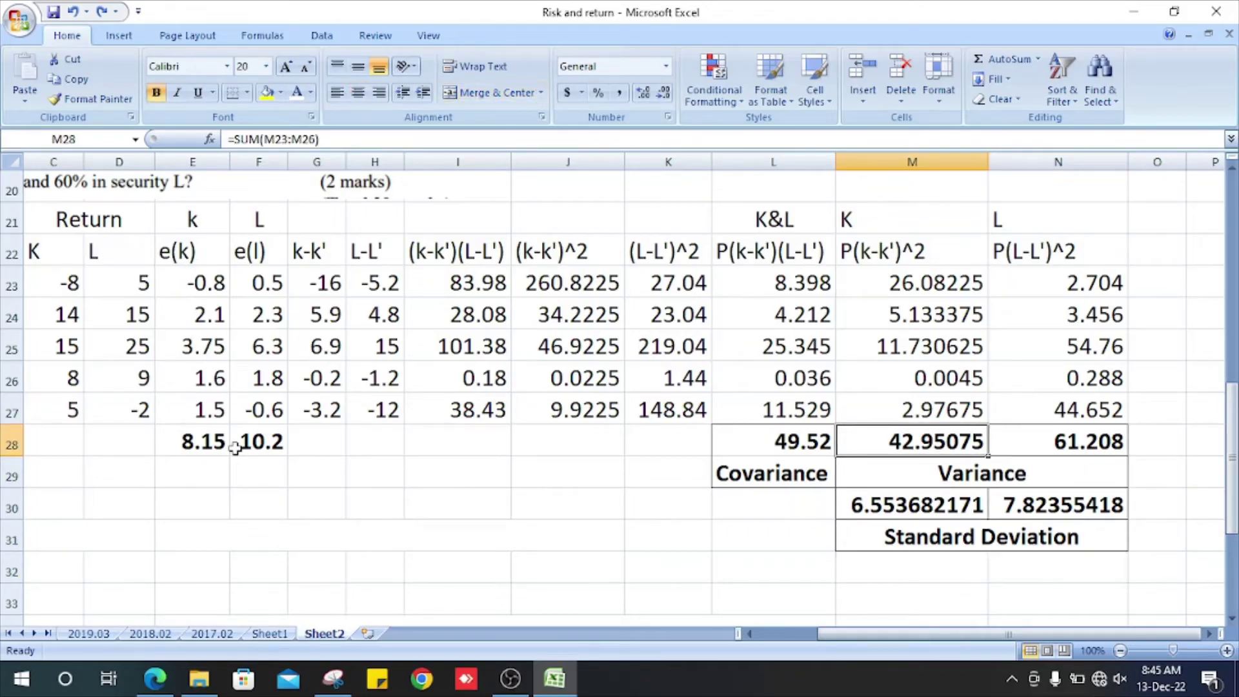
key(Down)
key(Down)
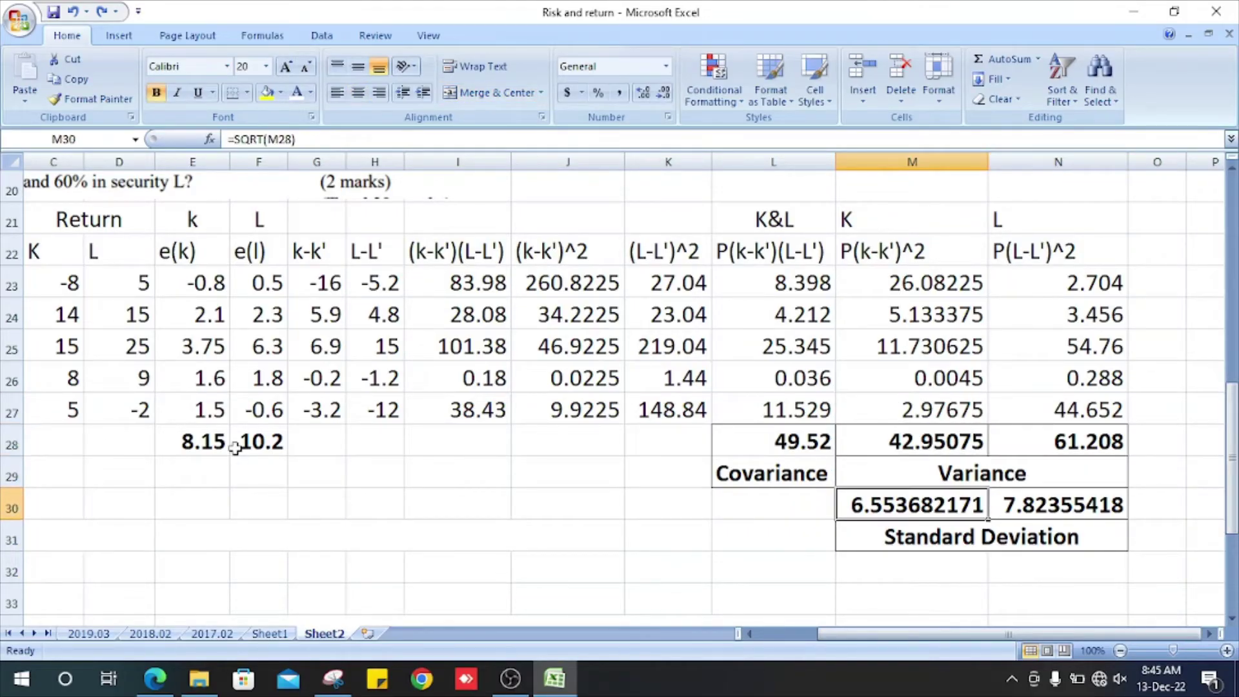
Step: Review security K's variance formula in M28 and security L's standard deviation formula in N30
key(Up)
key(Up)
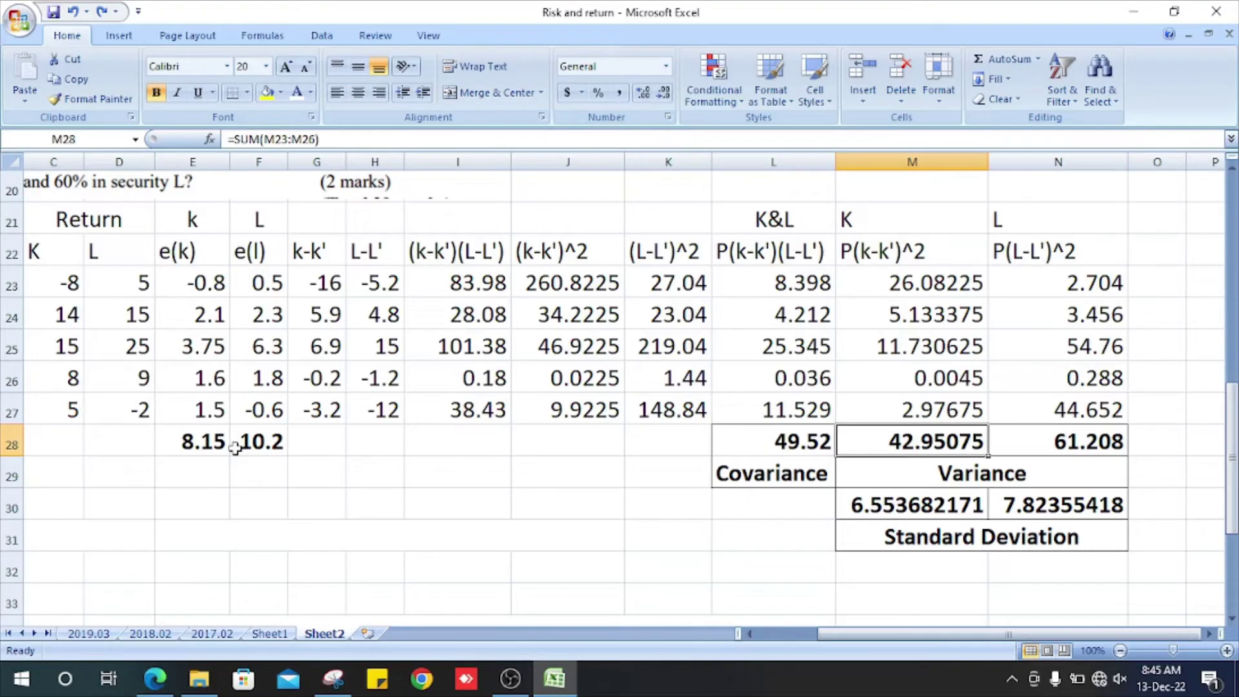
key(Right)
key(Down)
key(Down)
key(Right)
key(Down)
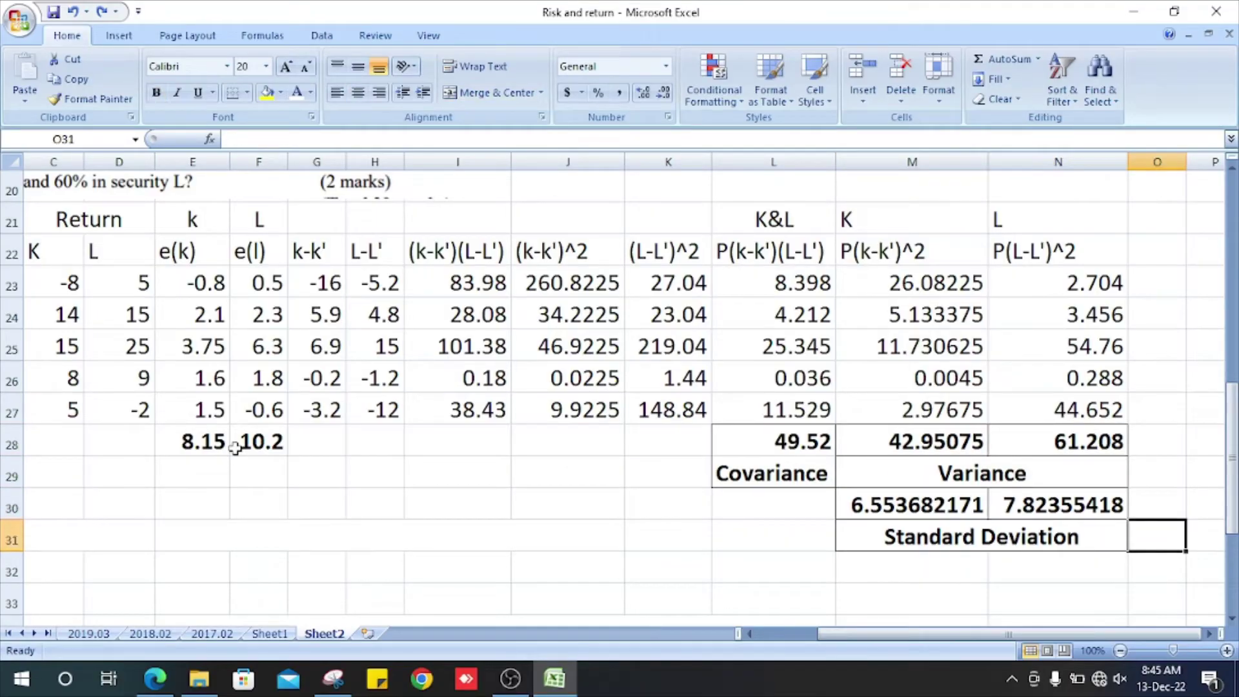
key(Left)
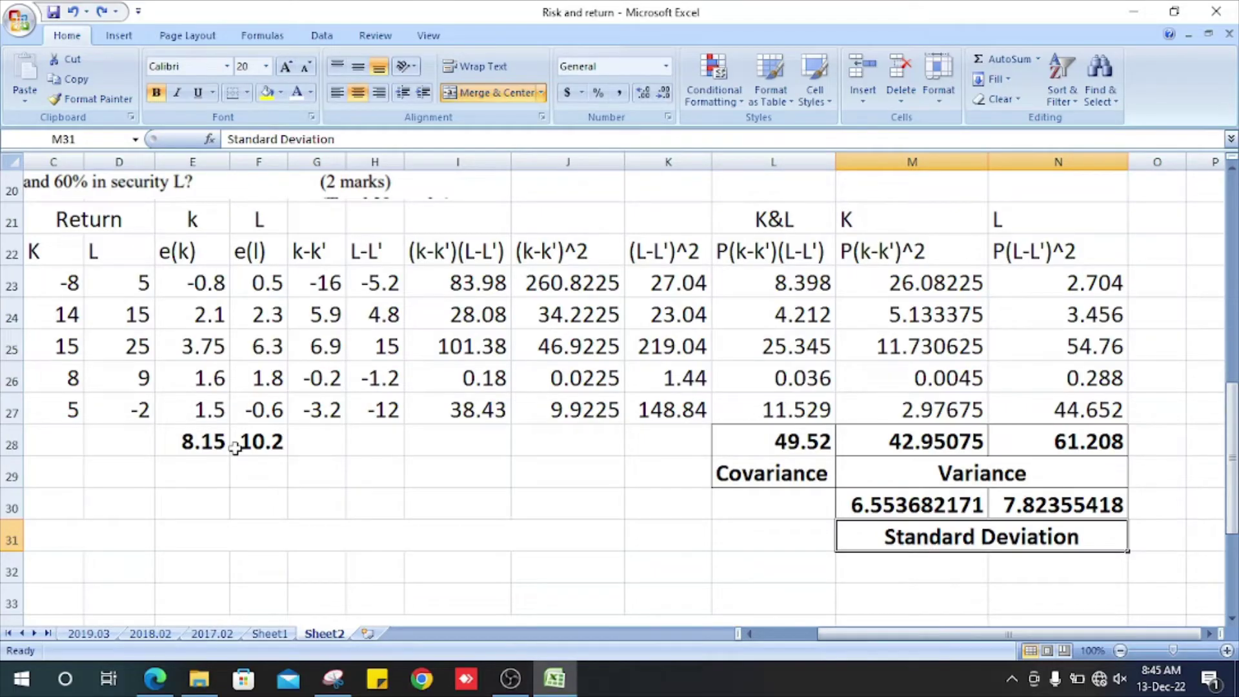
key(Up)
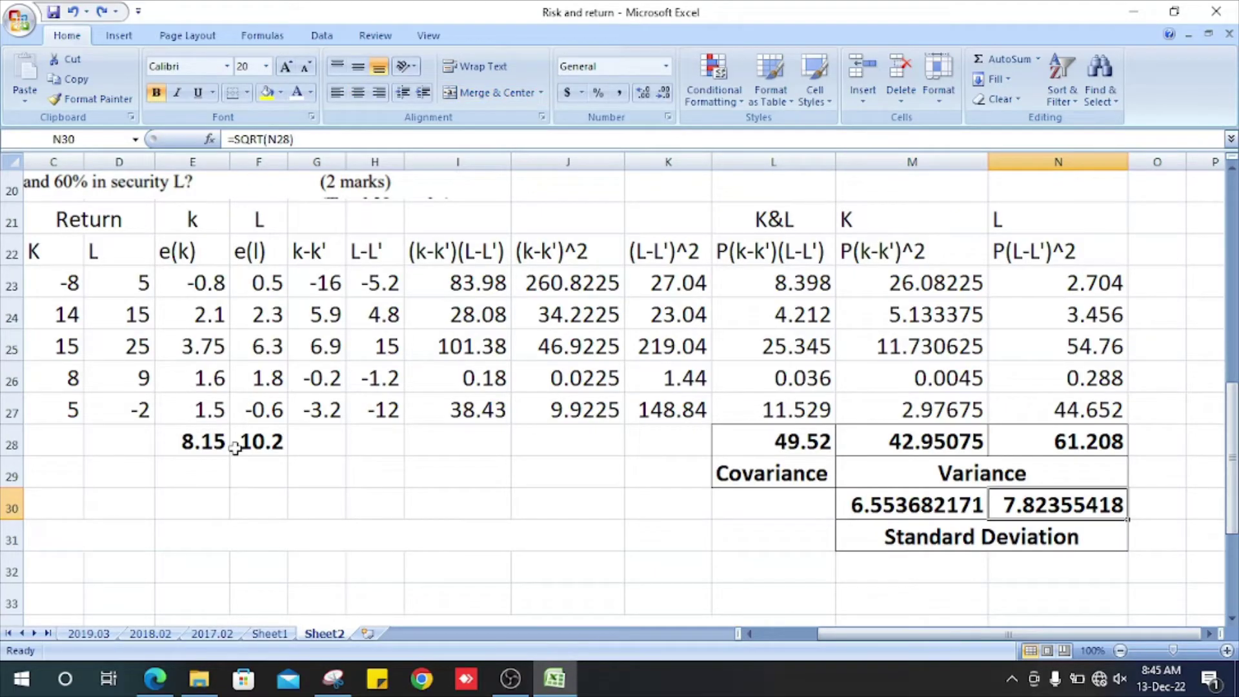
Step: Examine the remaining question parts on correlation and the portfolio, and the worked table down to its expected return row
key(Down)
key(Left)
key(Left)
key(Left)
key(Left)
key(Left)
key(Left)
key(Left)
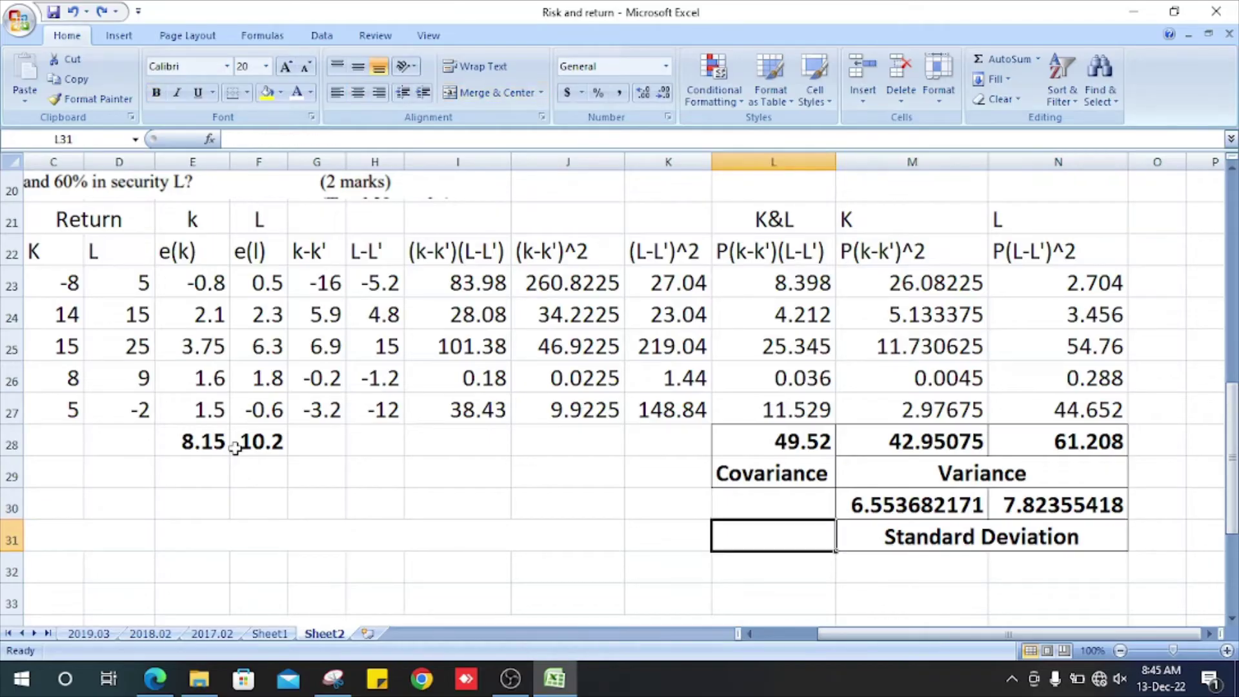
key(Up)
key(Up)
key(Up)
key(Up)
key(Up)
key(Up)
key(Up)
key(Up)
key(Up)
key(Up)
key(Up)
key(Up)
key(Up)
key(Up)
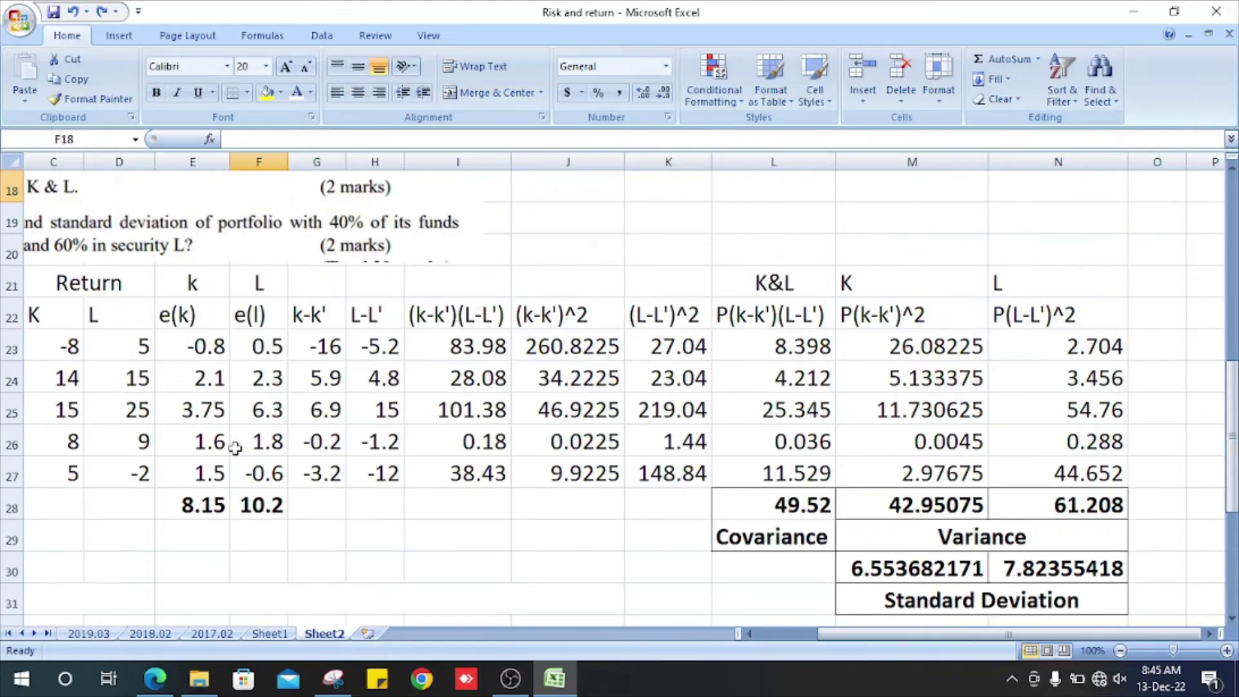
key(Left)
key(Left)
key(Left)
key(Left)
key(Left)
key(Down)
key(Down)
key(Down)
key(Down)
key(Down)
key(Down)
key(Down)
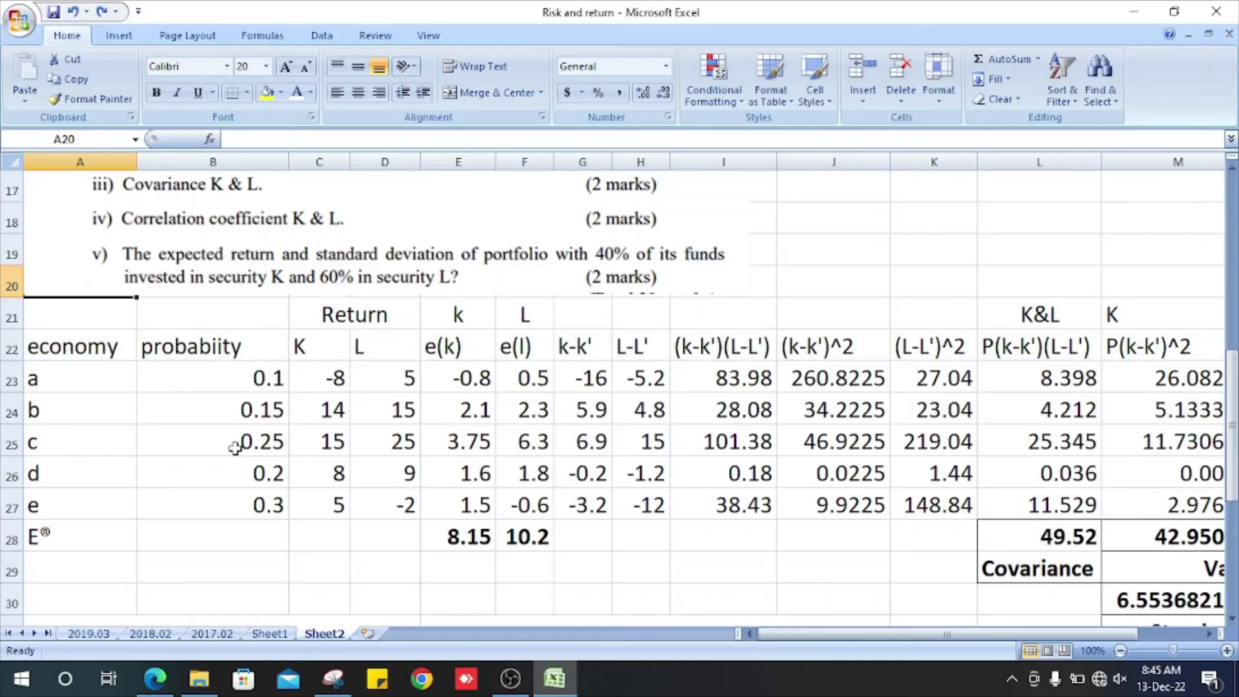
key(Down)
key(Down)
key(Down)
key(Down)
key(Down)
key(Down)
key(Down)
key(Down)
key(Down)
key(Down)
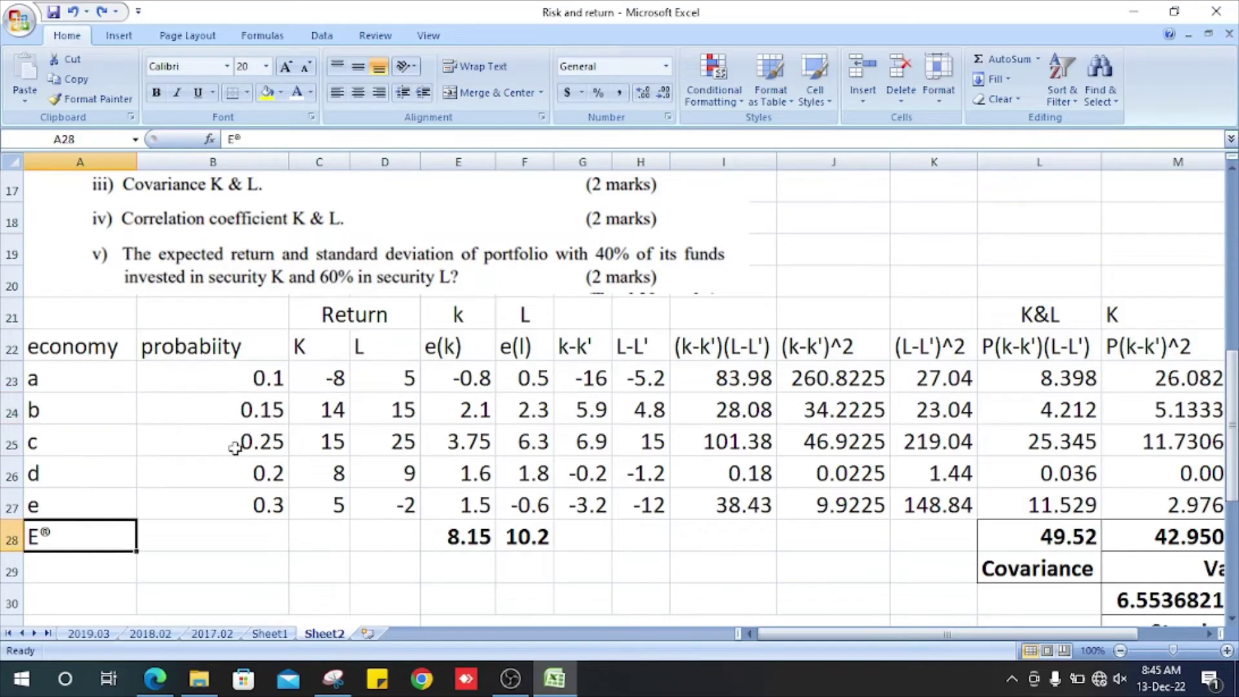
Step: Enter the portfolio return expression Expected return=(0.4x8.15)+(0.6x10.2) in E31
key(Up)
key(Up)
key(Up)
key(Right)
key(Right)
key(Right)
key(Right)
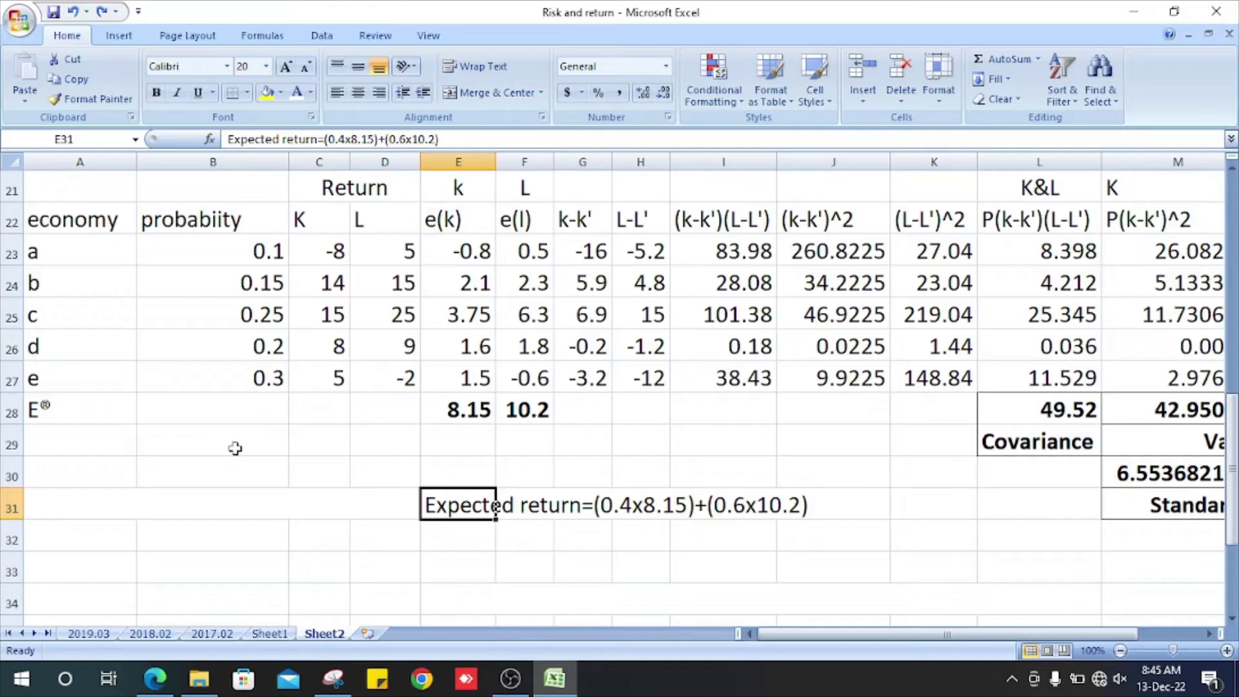
Step: Compare the expected return expression in row 31 with the portfolio weights in question part v and the expected returns of K and L
key(Right)
key(Right)
key(Right)
key(Left)
key(Left)
key(Left)
key(Left)
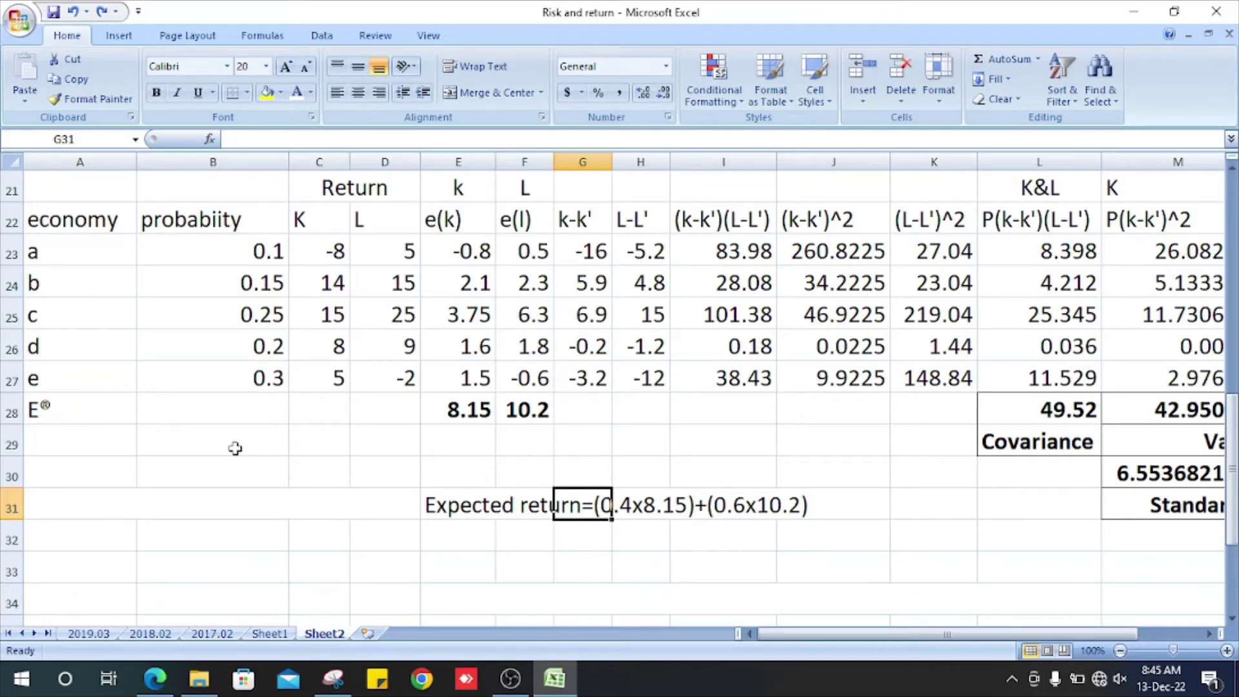
scroll(390, 491, up, 7)
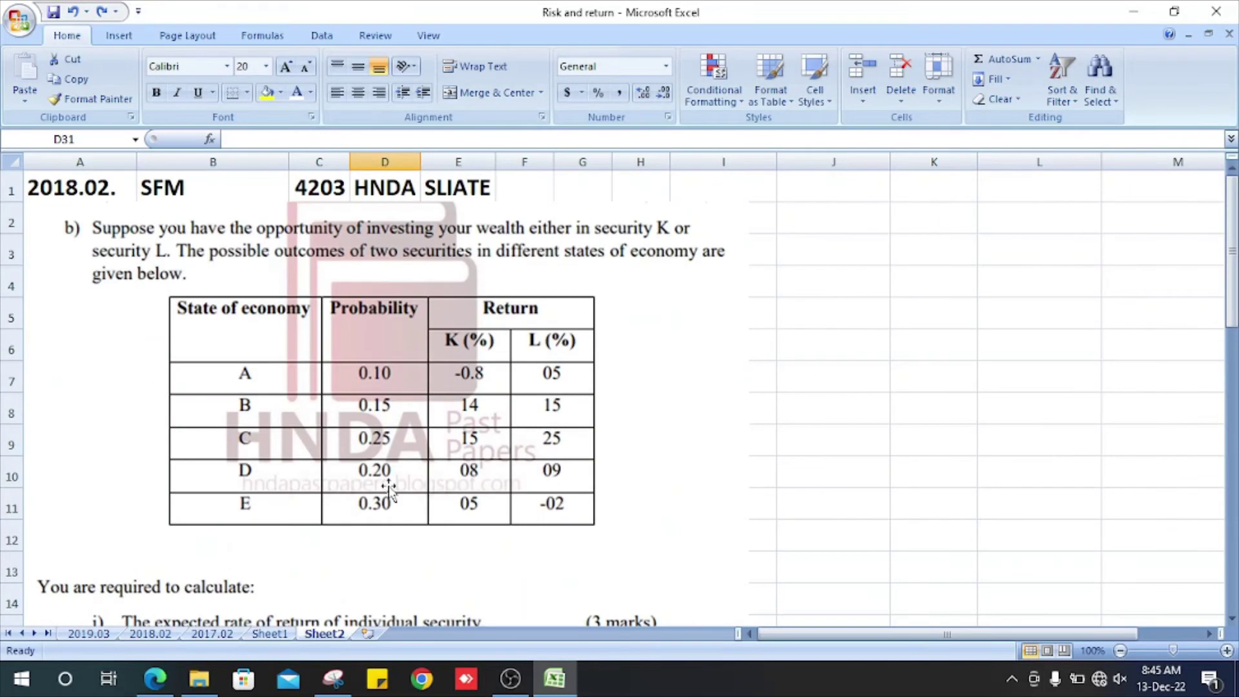
scroll(389, 491, down, 2)
scroll(389, 491, up, 2)
scroll(389, 491, down, 4)
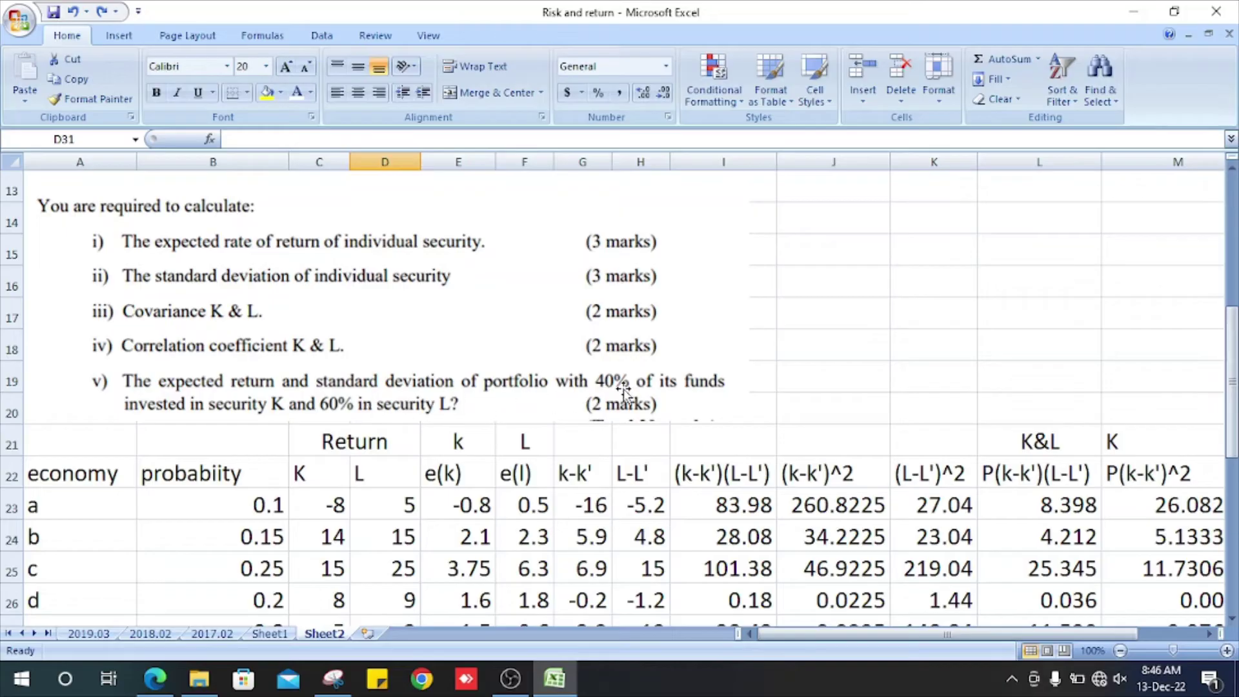
scroll(296, 406, down, 4)
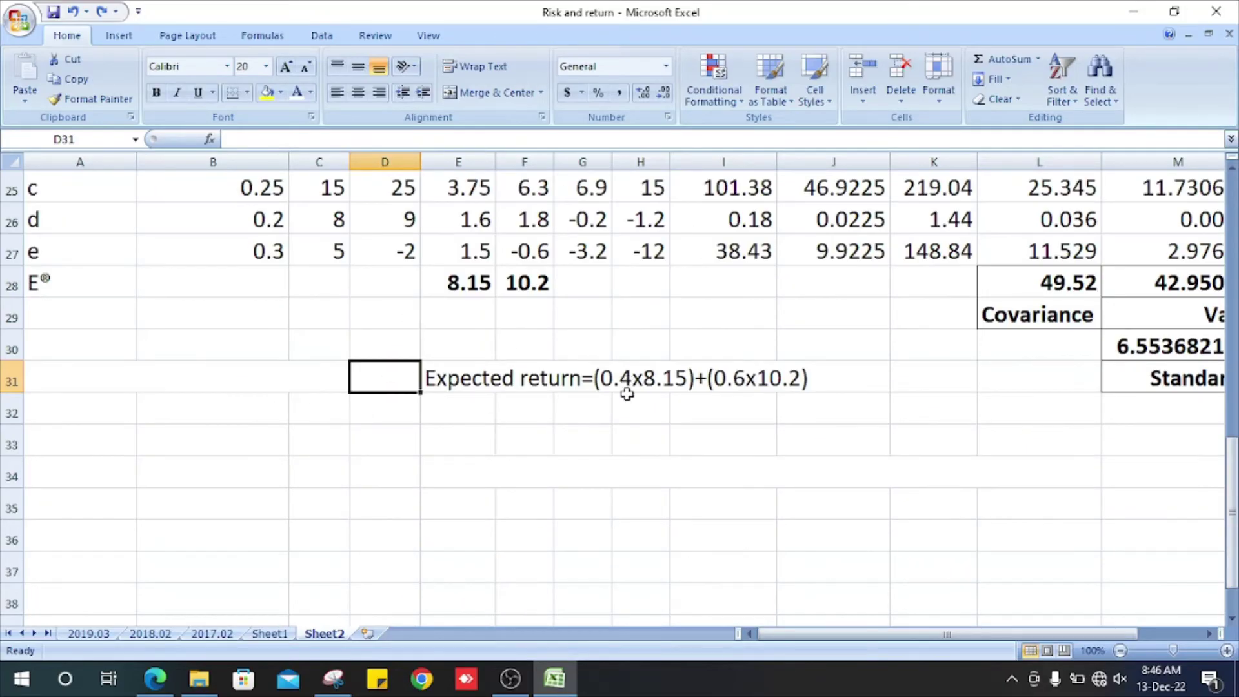
scroll(663, 402, up, 2)
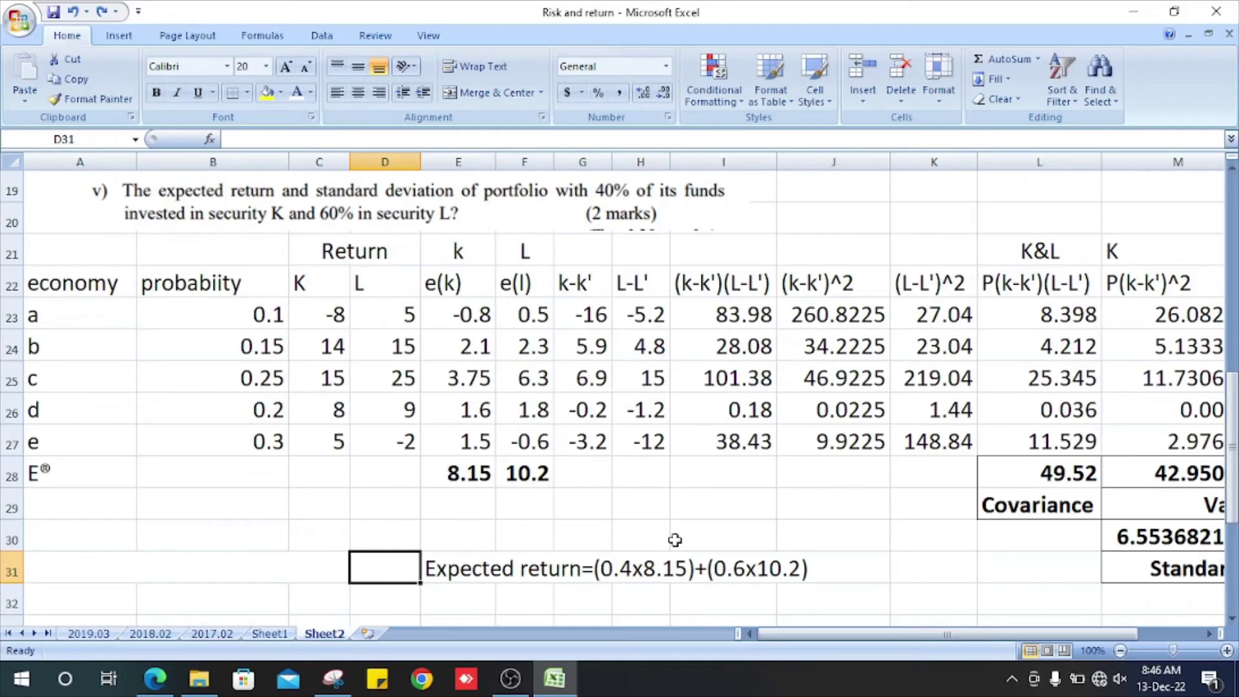
scroll(790, 567, up, 2)
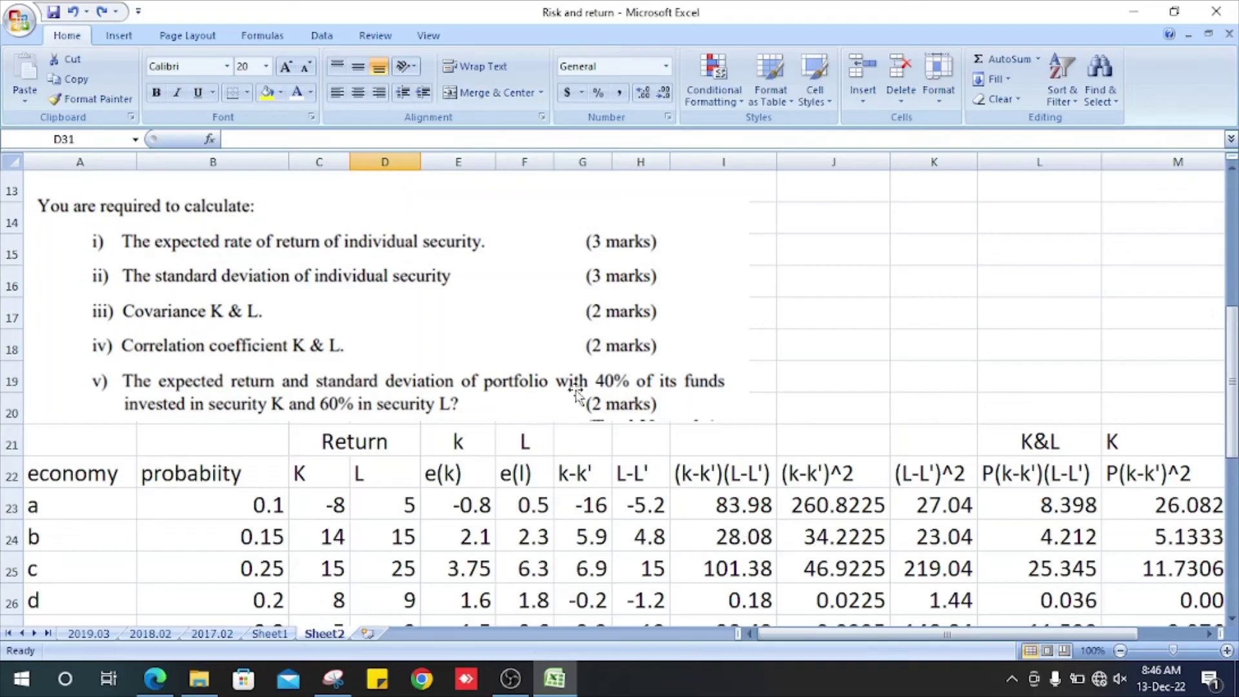
scroll(339, 433, down, 2)
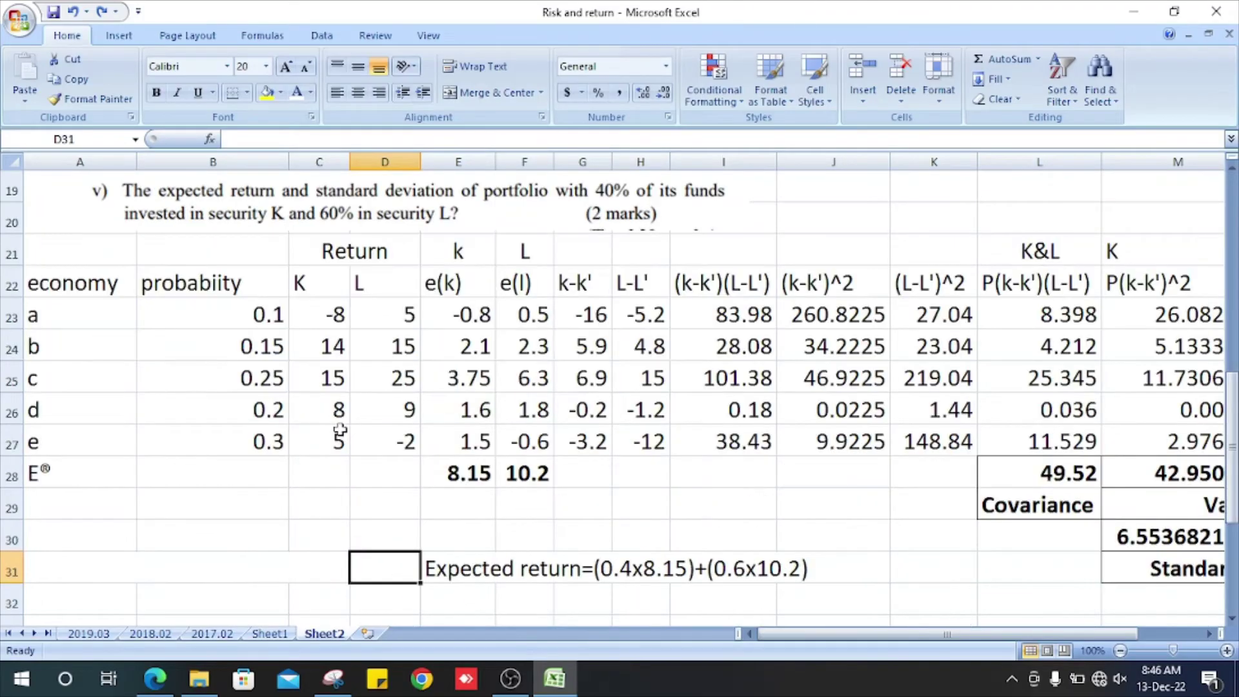
scroll(340, 431, down, 2)
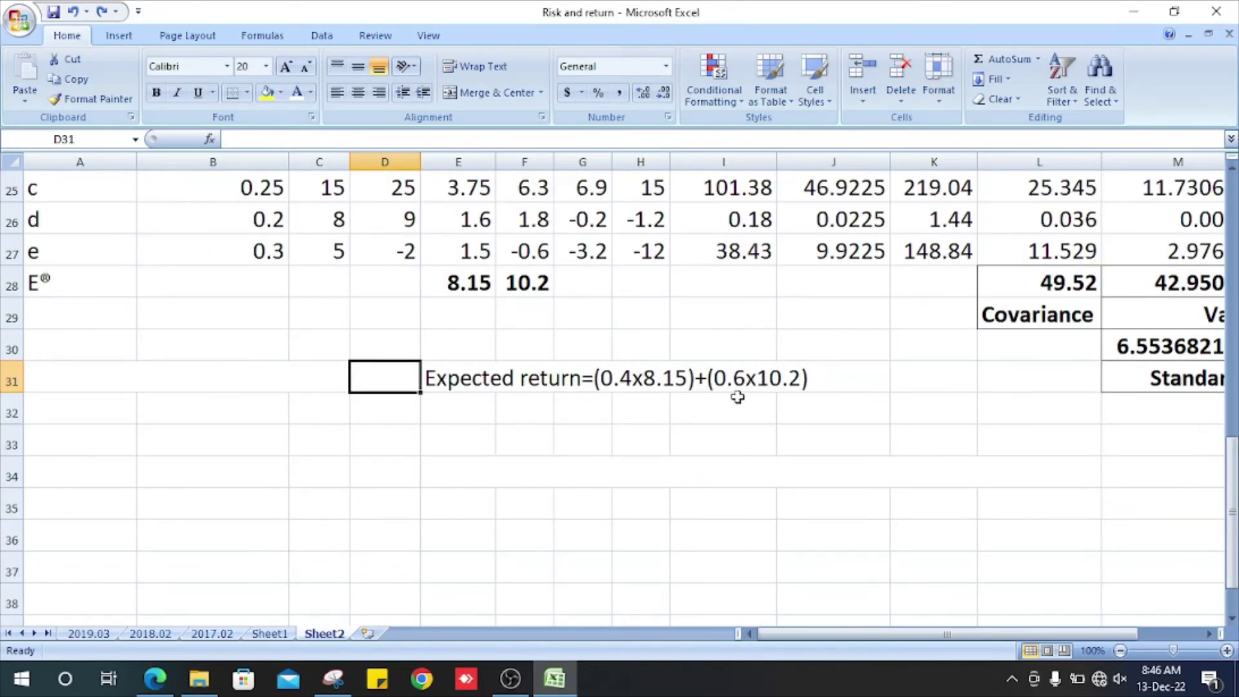
scroll(743, 395, up, 2)
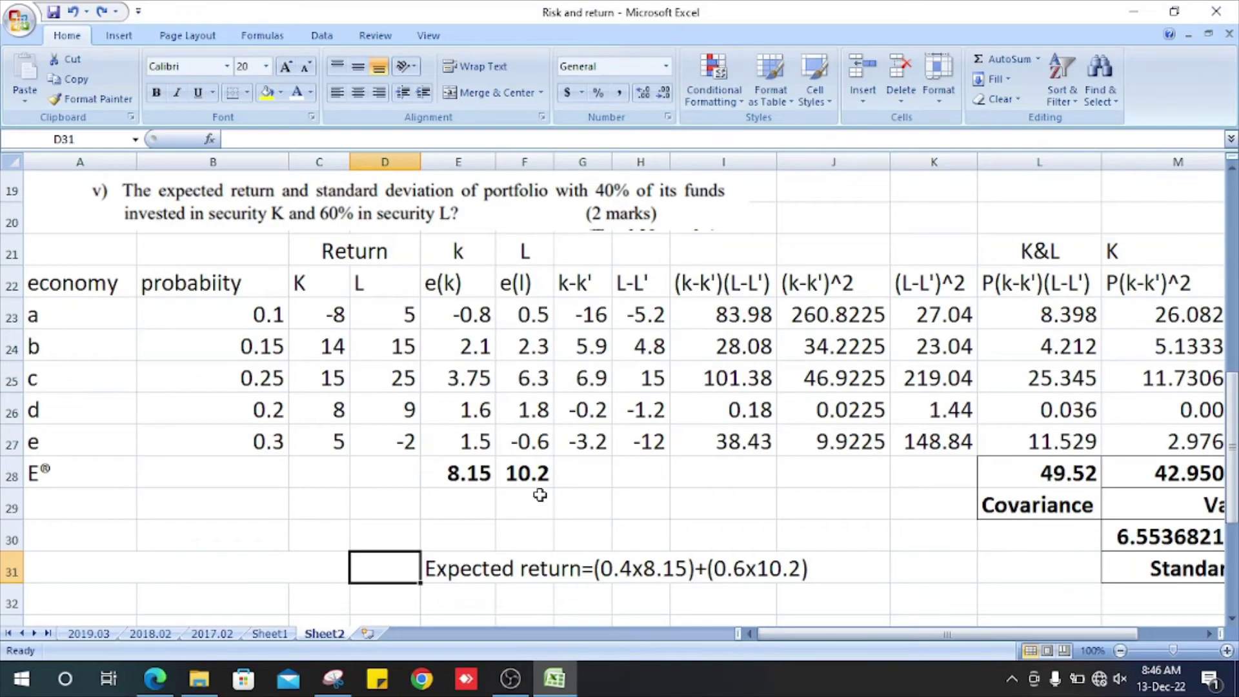
Step: Calculate the portfolio's expected return in bold in G32 and enter the label Corelation=covariance/strd deviatioin in A31
scroll(539, 495, down, 2)
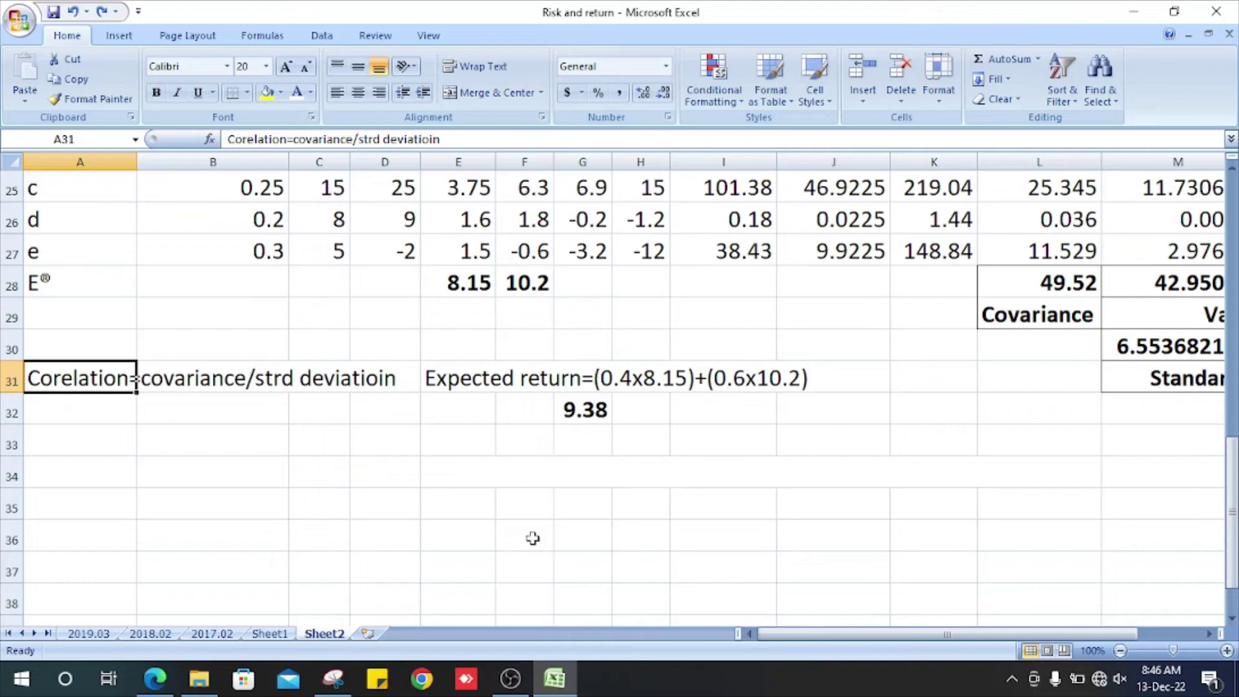
Step: Bring the covariance into B32 with =L28 and multiply the two standard deviations in C32 with =M30*N30
click(510, 494)
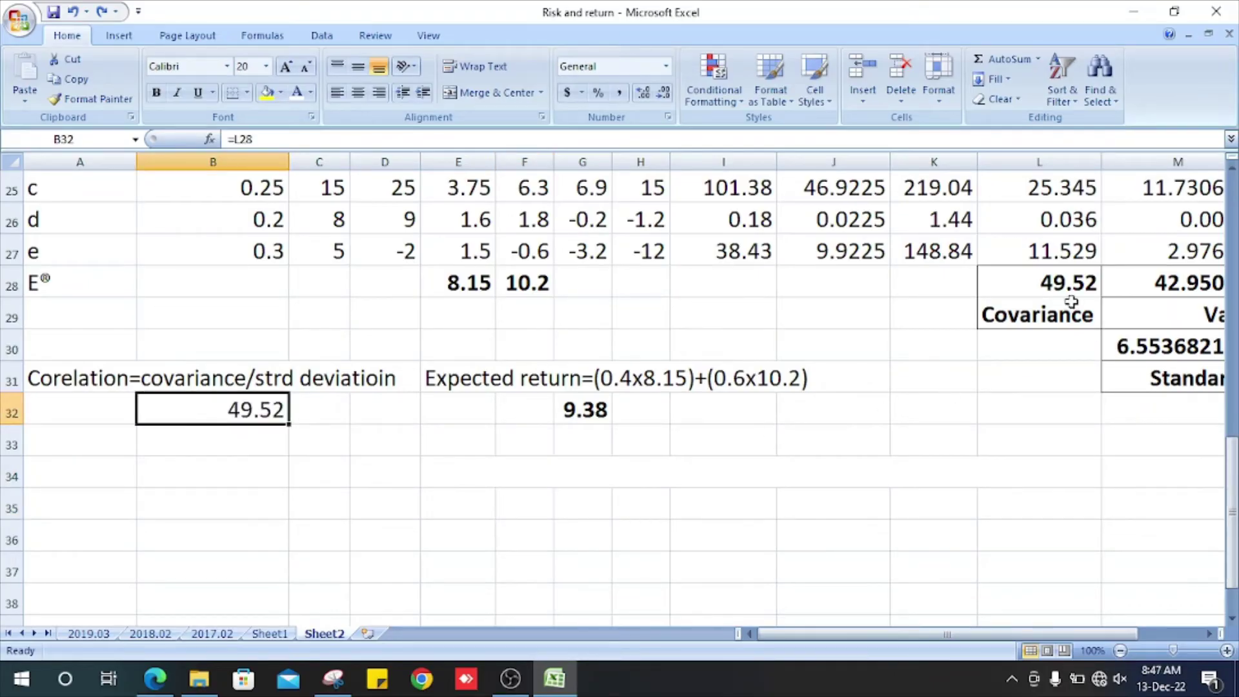
click(1070, 292)
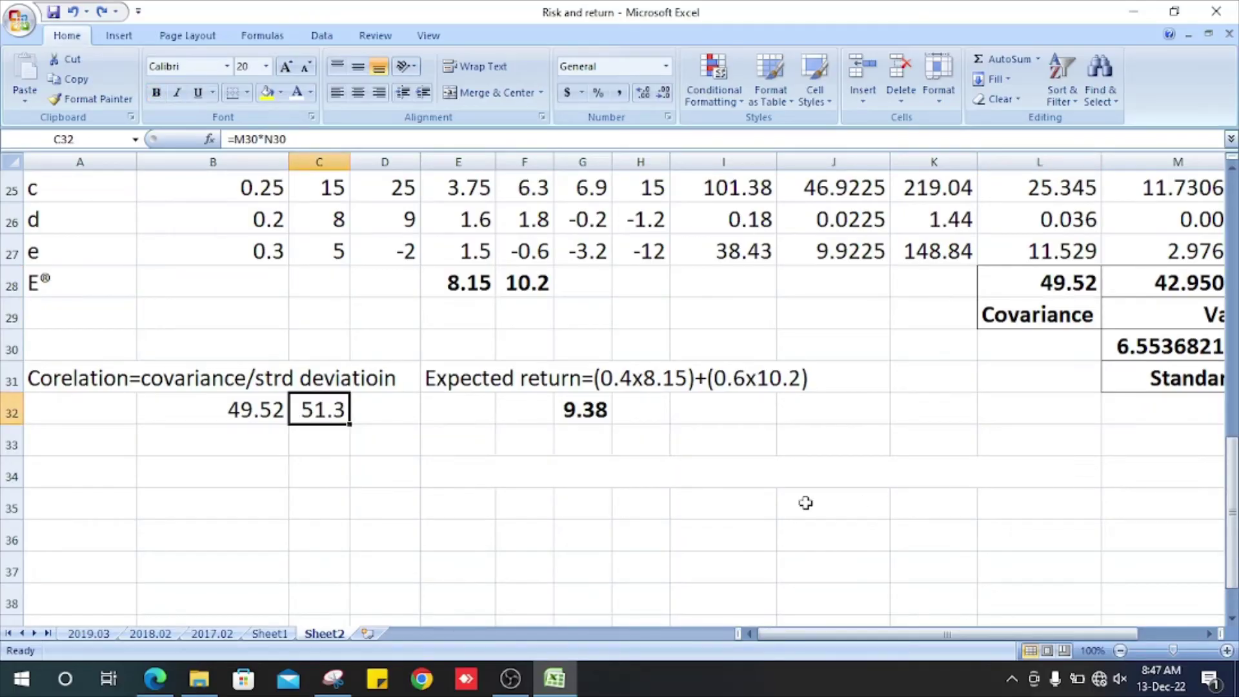
Step: Check which standard deviation cells the product formula in C32 refers to
click(855, 429)
key(Right)
key(Right)
key(Right)
key(Right)
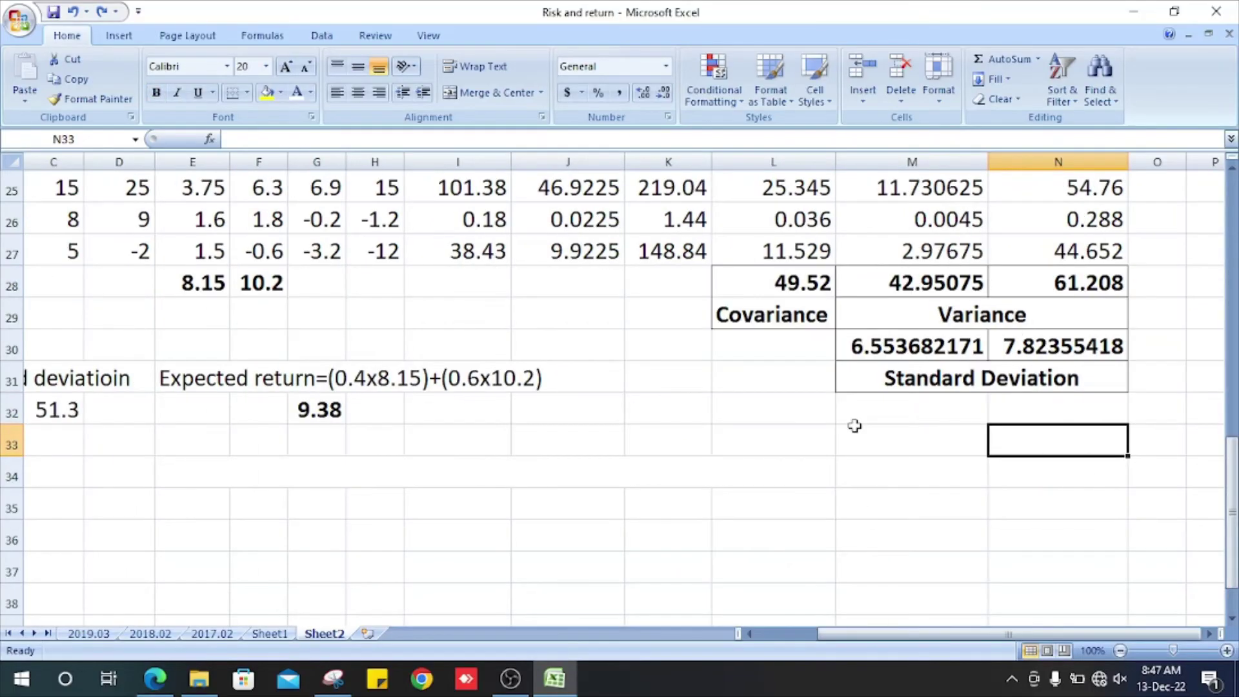
key(Up)
key(Up)
key(Left)
key(Left)
key(Left)
key(Left)
key(Left)
key(Left)
key(Left)
key(Left)
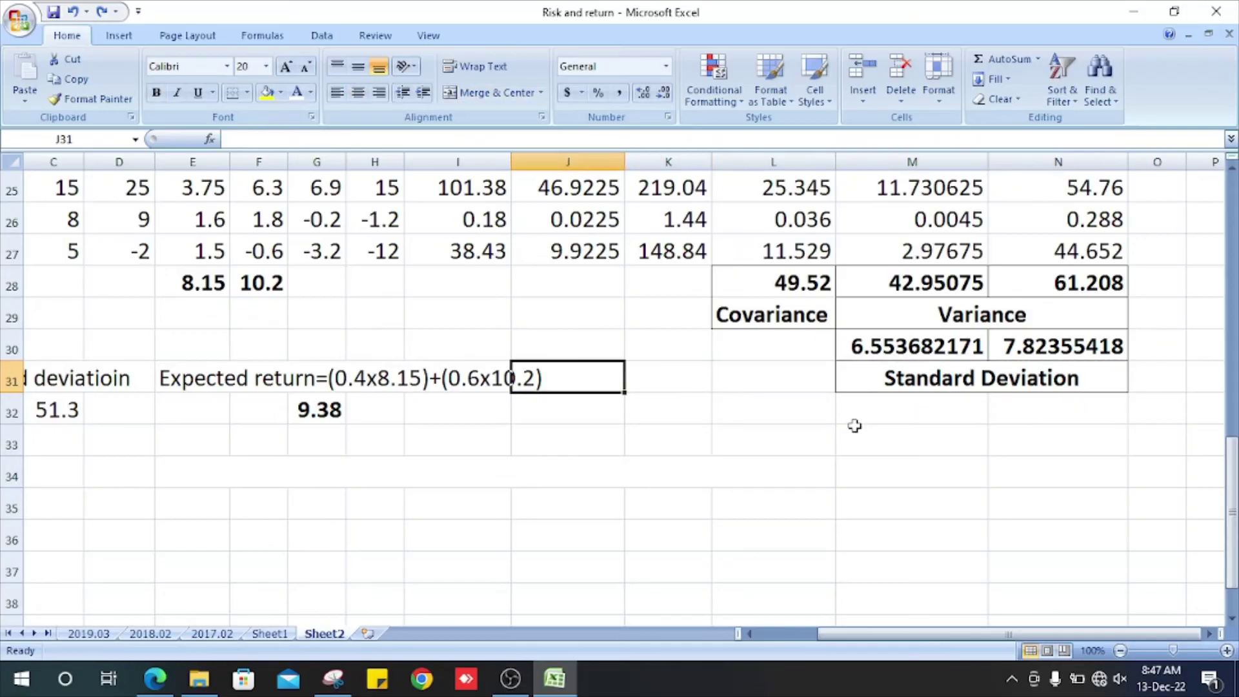
key(Left)
key(Left)
key(Left)
key(Down)
key(Right)
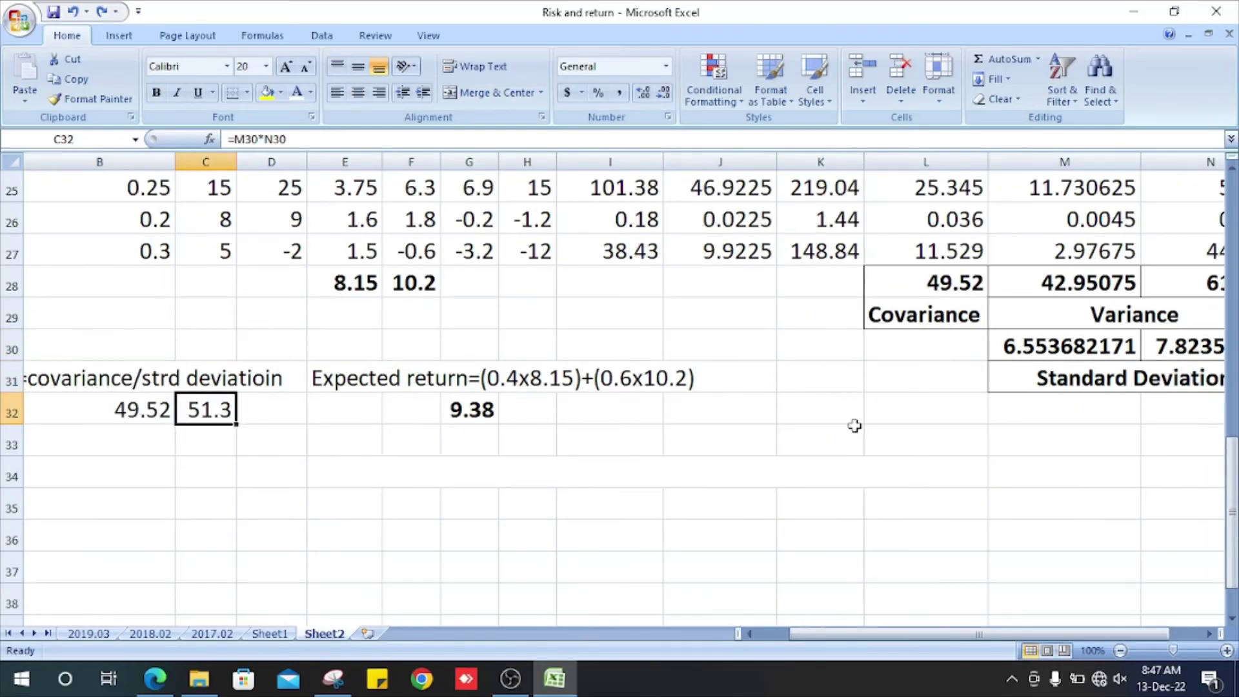
double_click(226, 413)
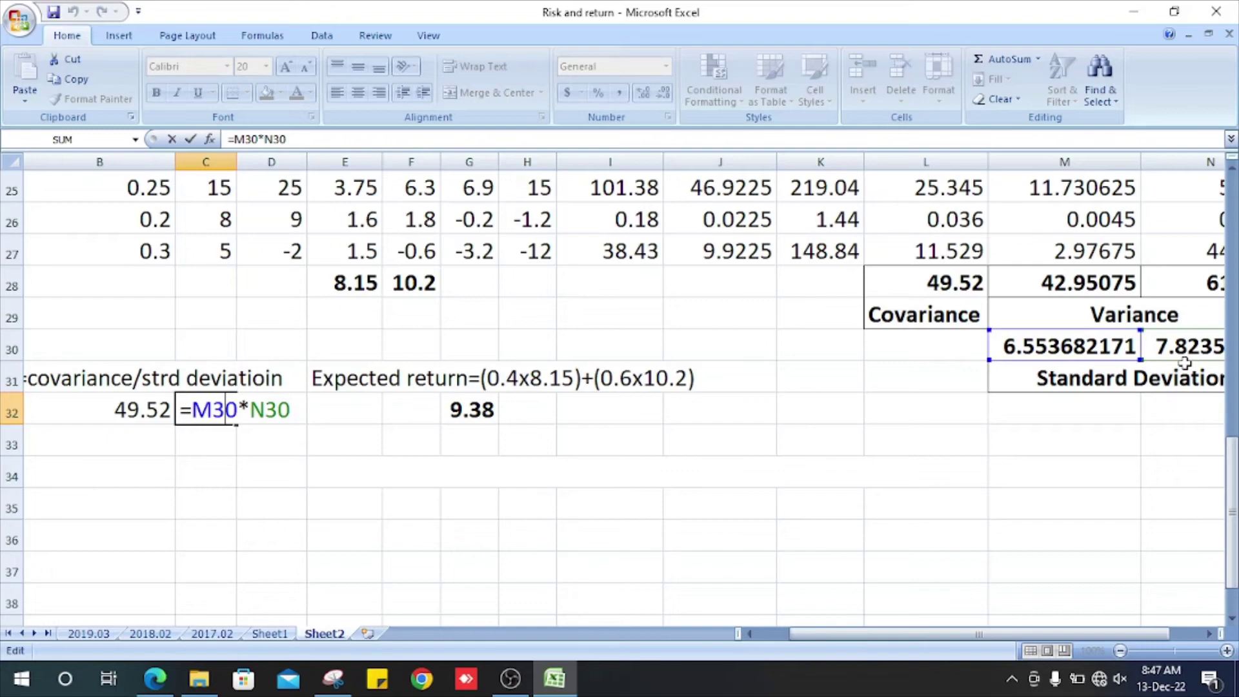
key(Return)
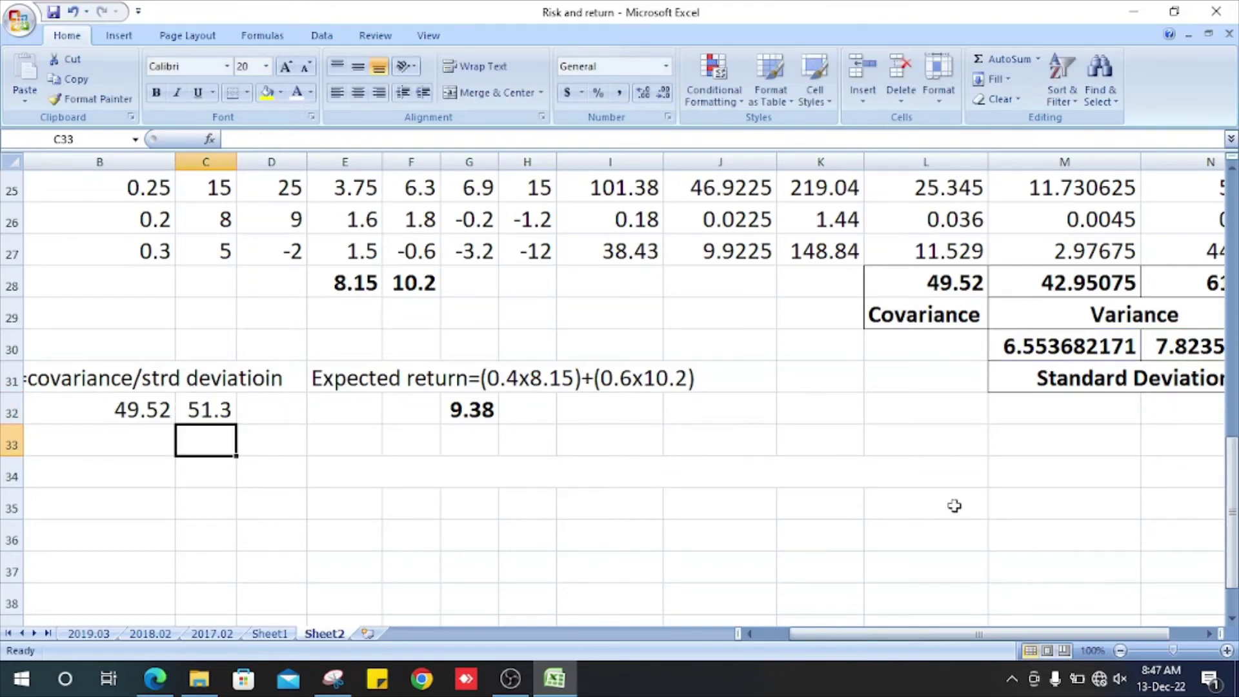
Step: Review the standard deviations of K and L under their weighted squared deviation columns, including the formula in M30
key(Right)
key(Right)
key(Right)
key(Right)
key(Right)
key(Right)
key(Right)
key(Right)
key(Right)
key(Right)
key(Right)
key(Right)
key(Up)
key(Up)
key(Left)
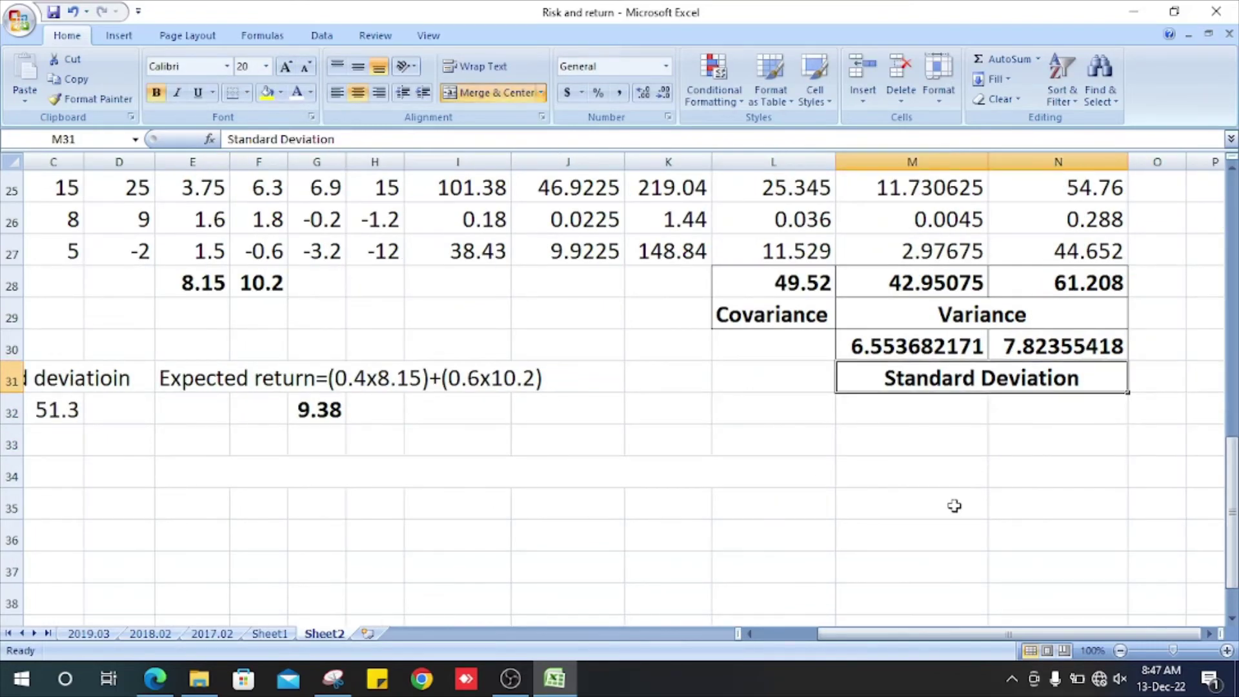
key(Up)
key(Up)
key(Up)
key(Up)
key(Up)
key(Up)
key(Up)
key(Up)
key(Up)
key(Up)
key(Right)
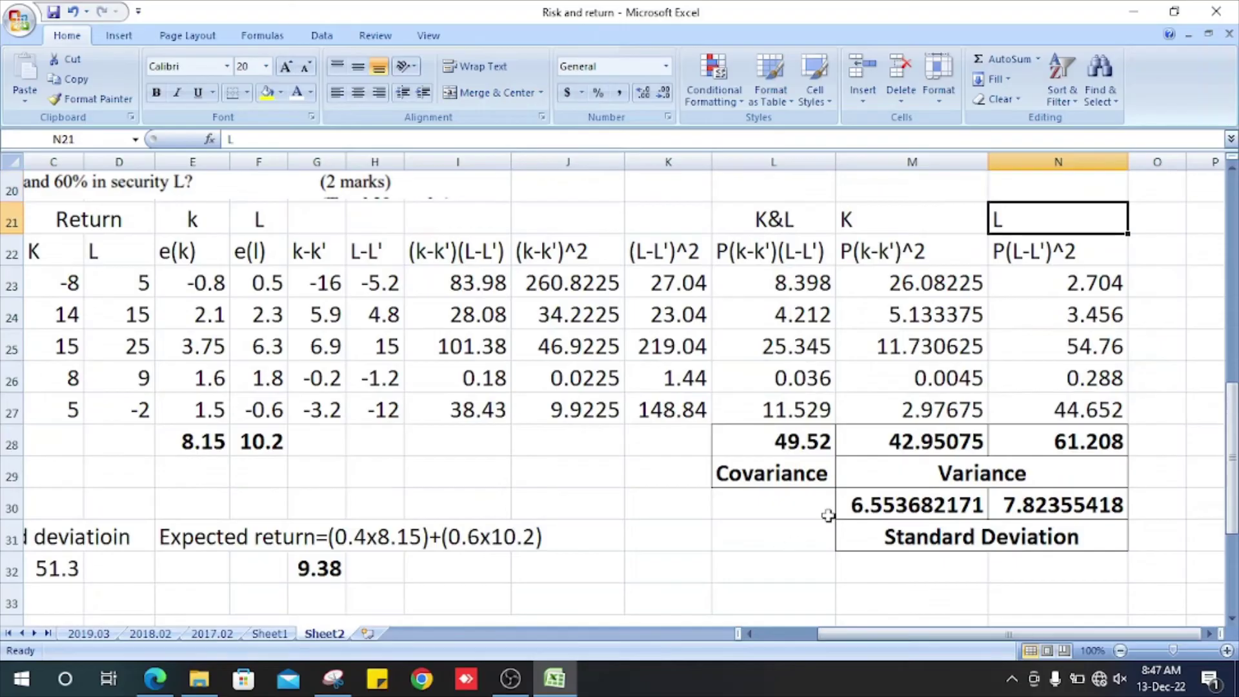
click(859, 504)
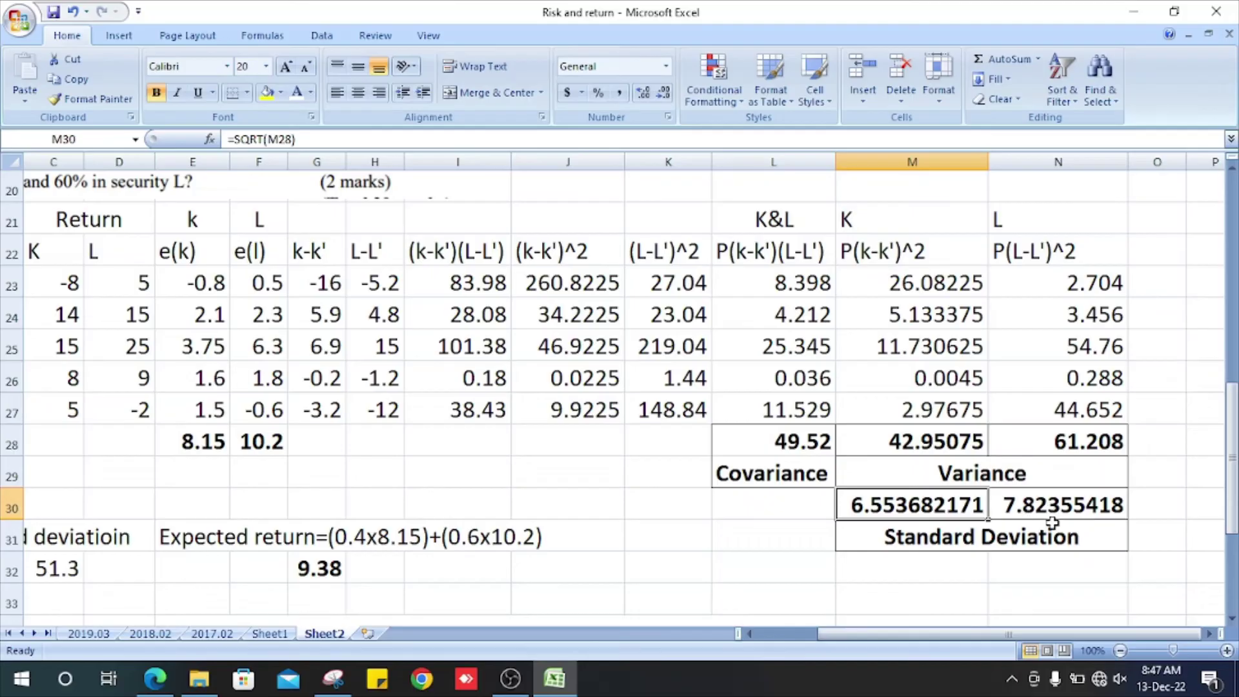
Step: Calculate the correlation coefficient in B33 with =B32/C32
key(Left)
key(Left)
key(Left)
key(Left)
key(Left)
key(Left)
key(Left)
key(Left)
key(Left)
key(Left)
key(Left)
key(Left)
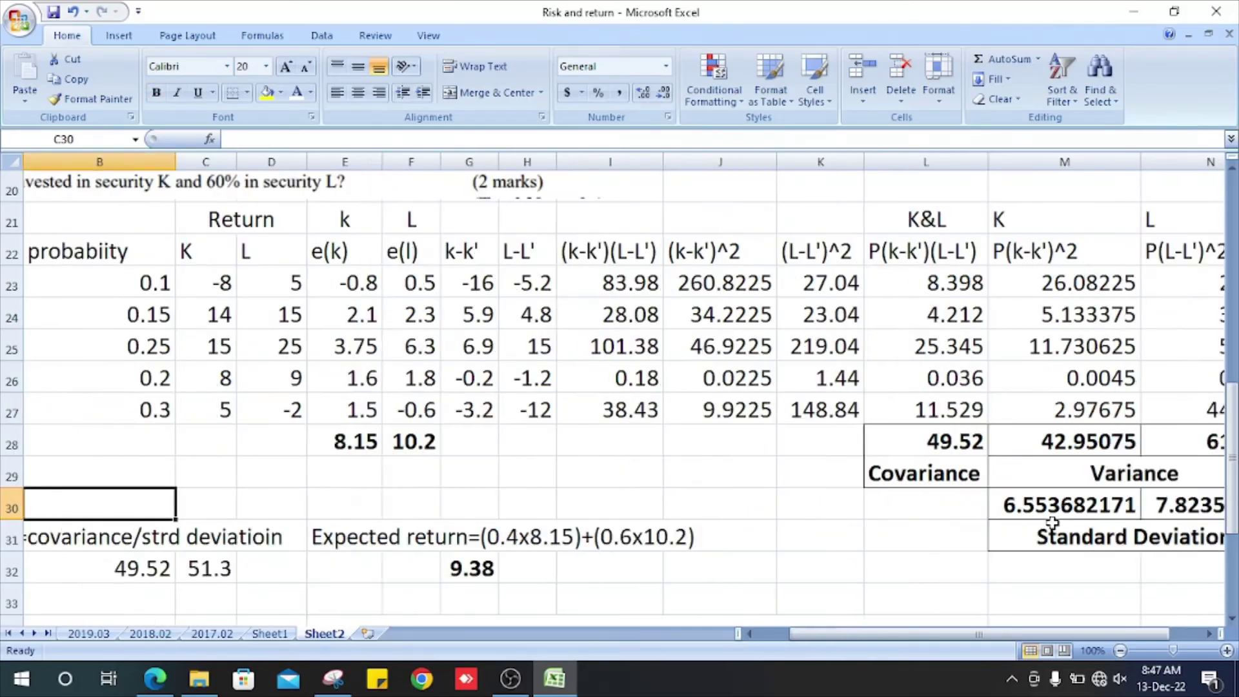
key(Down)
key(Down)
key(Right)
key(Right)
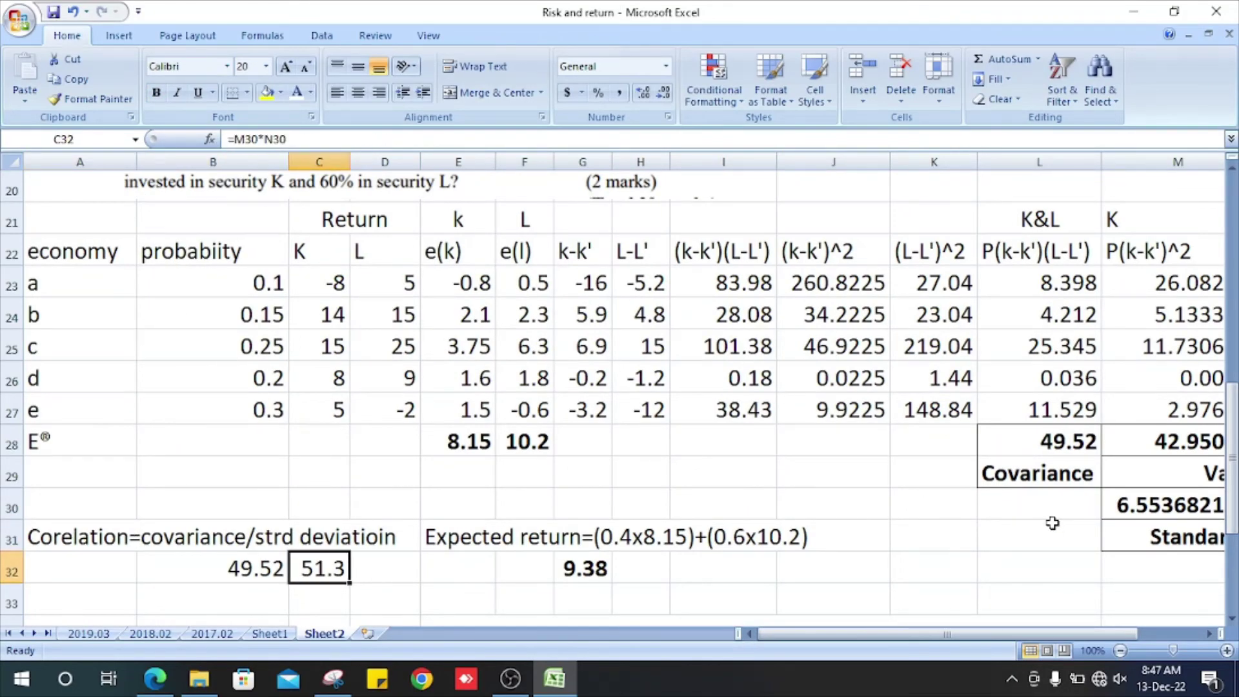
key(Down)
key(Down)
key(Down)
key(Up)
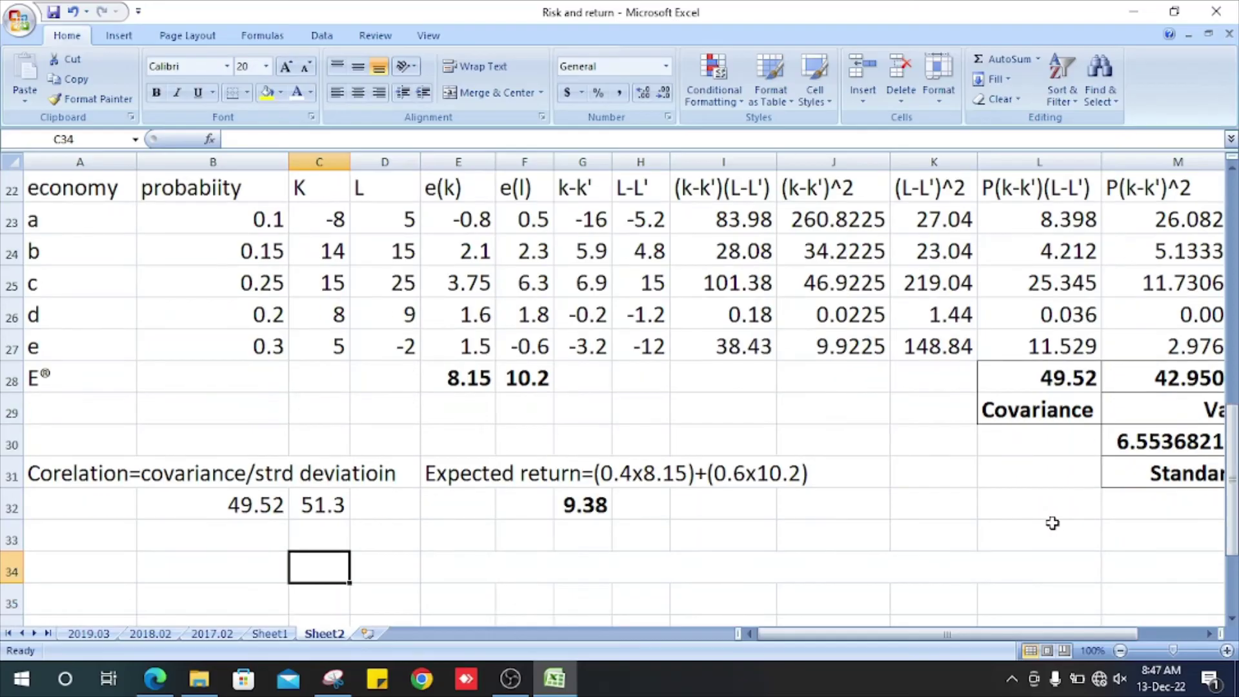
key(Left)
key(Left)
key(Up)
key(Right)
text(=B32/C32)
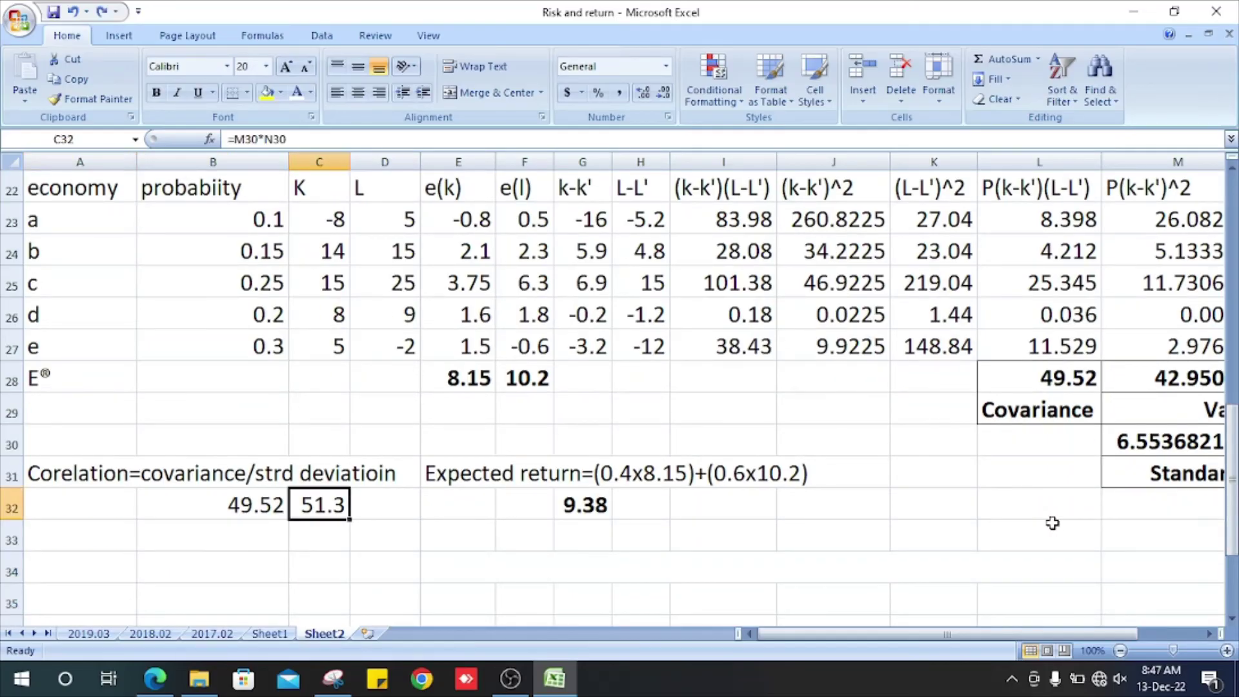
key(Return)
key(Up)
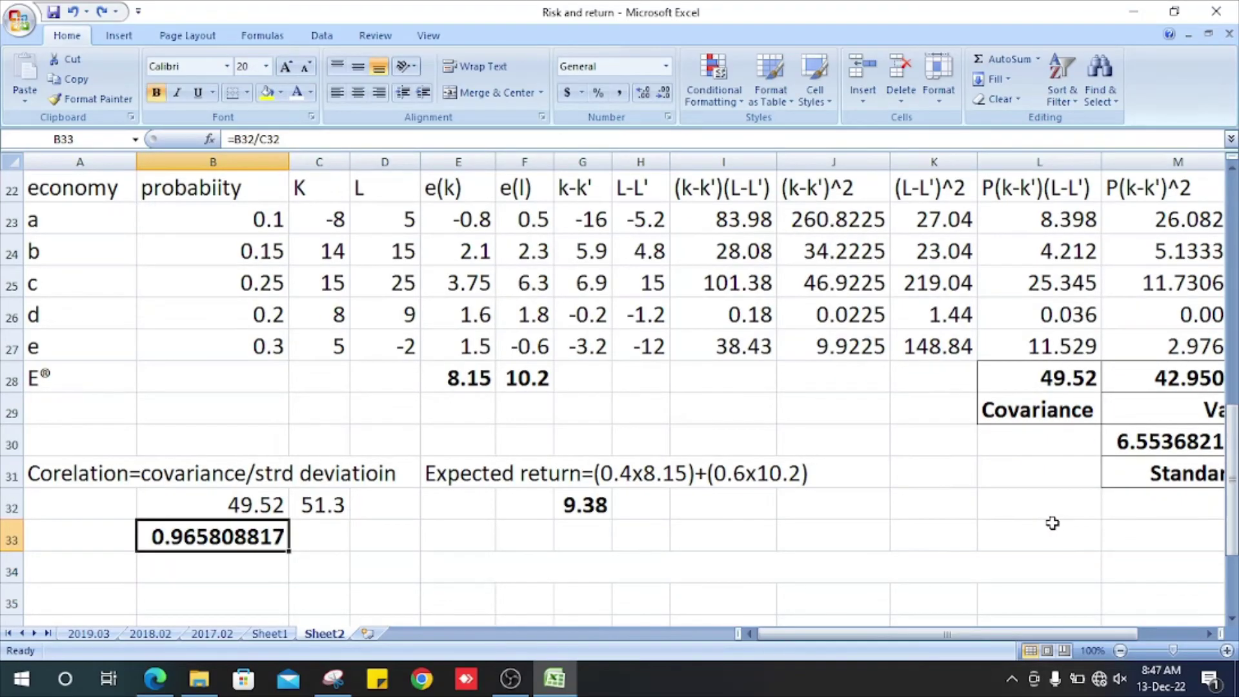
Step: Enter the portfolio risk expression Standard deviation=(0.4^2x6.5^2)+(0.6^2x7.8^2)+2(.4x.6X49.52) in E34
key(Up)
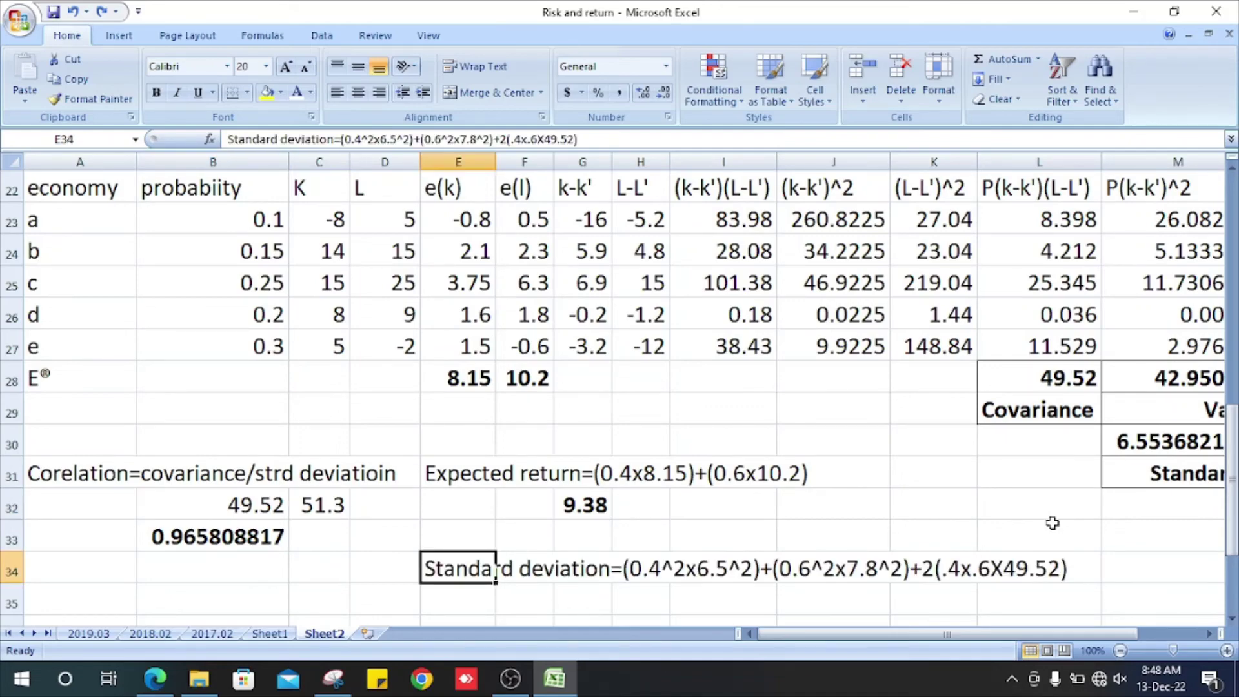
Step: Compare the portfolio standard deviation expression in E34 with the fund weights of securities K and L given in question part v
scroll(1053, 523, down, 2)
click(841, 506)
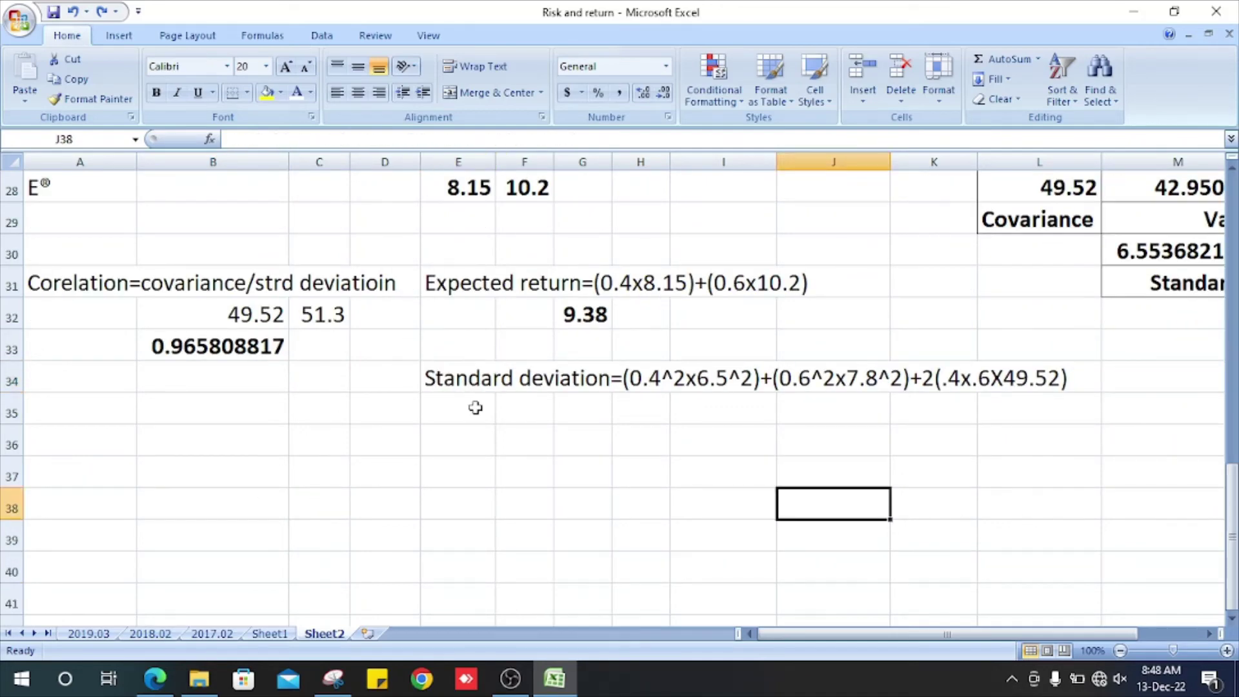
scroll(1194, 514, up, 4)
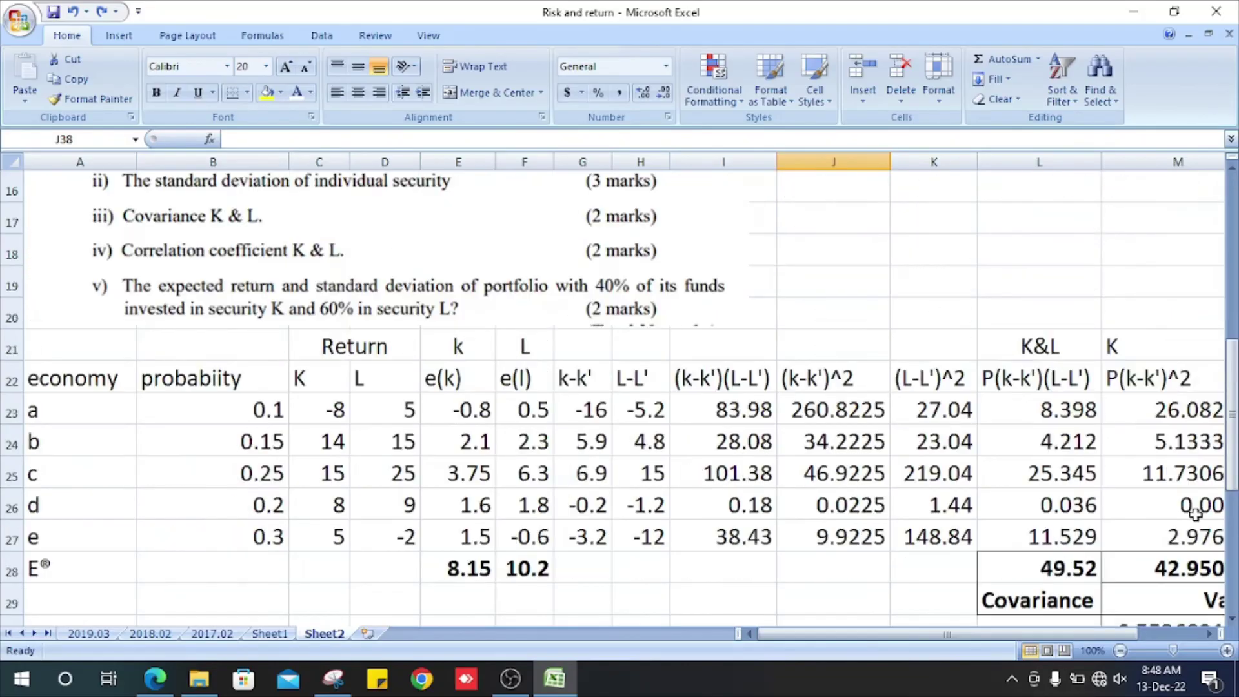
scroll(1194, 515, up, 2)
scroll(1071, 517, down, 4)
scroll(1045, 477, up, 2)
scroll(657, 354, down, 2)
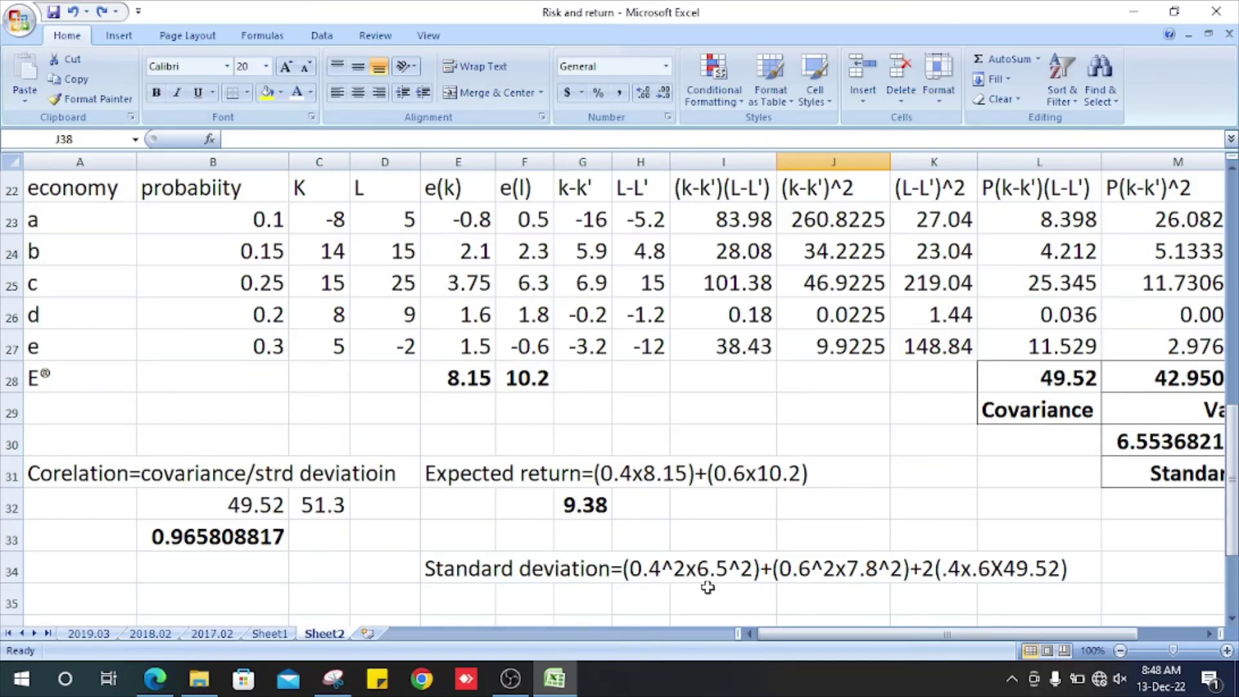
scroll(1035, 439, up, 4)
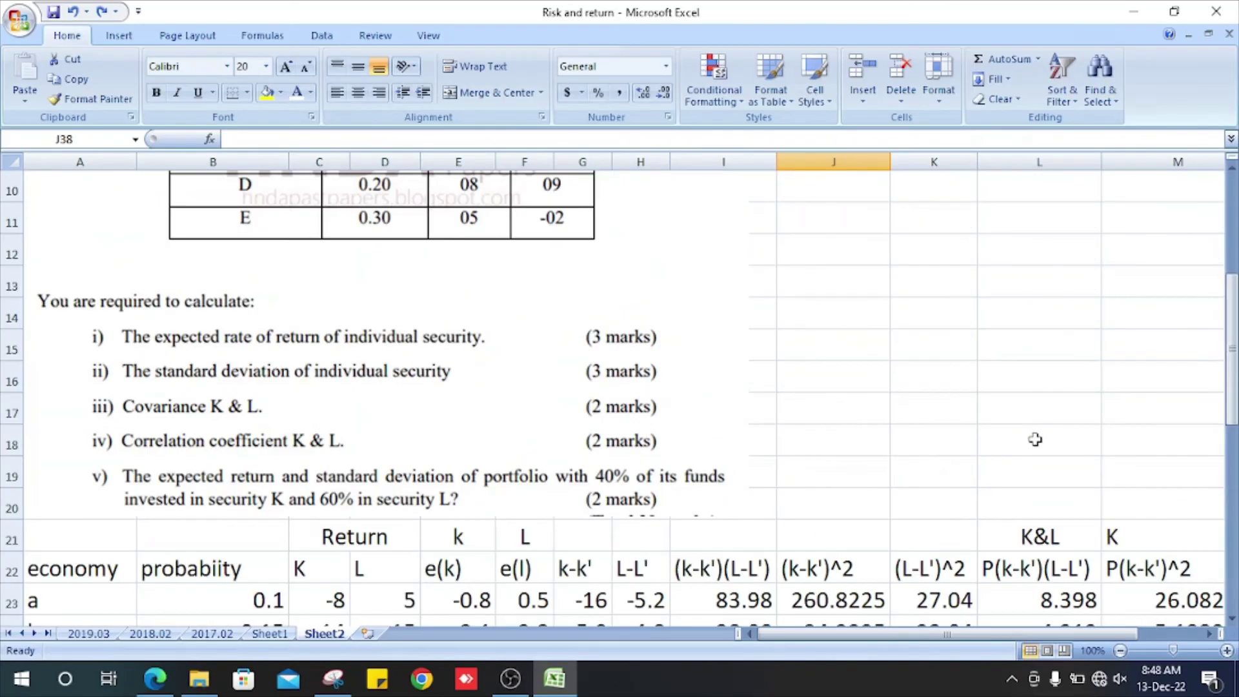
scroll(1035, 440, down, 4)
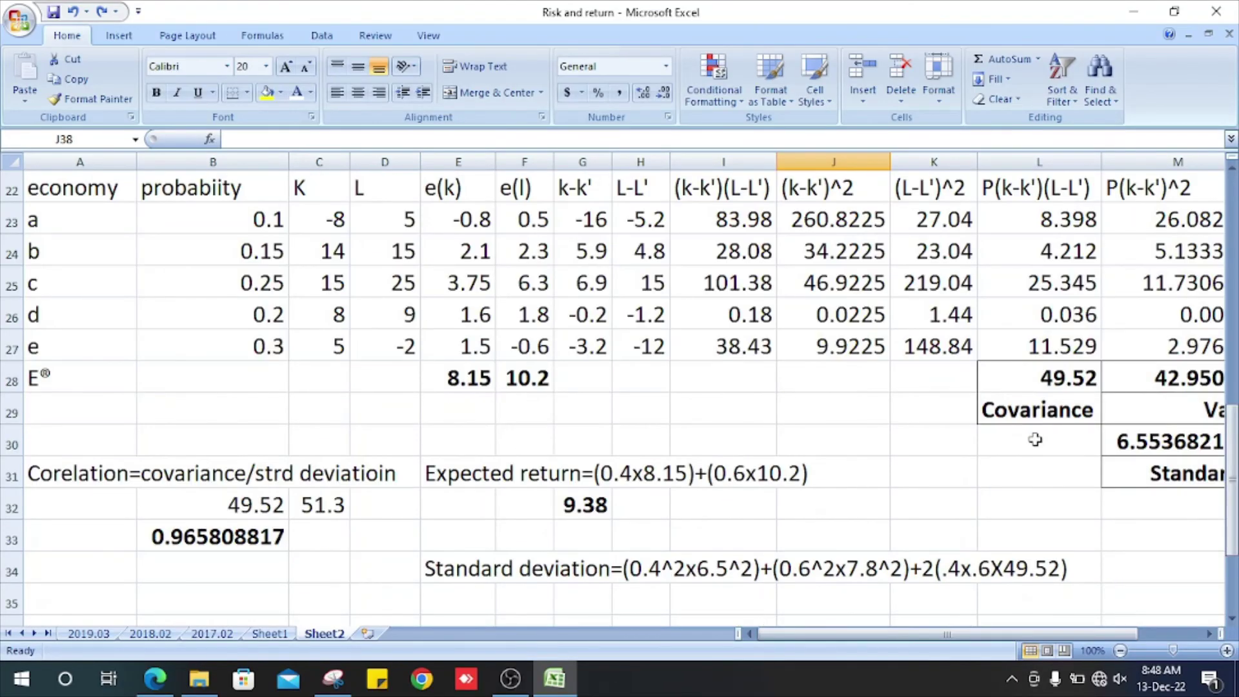
Step: Examine the area beneath the portfolio expression and the expected return totals of K and L in row 28
key(Right)
key(Right)
key(Right)
key(Right)
key(Right)
key(Up)
key(Up)
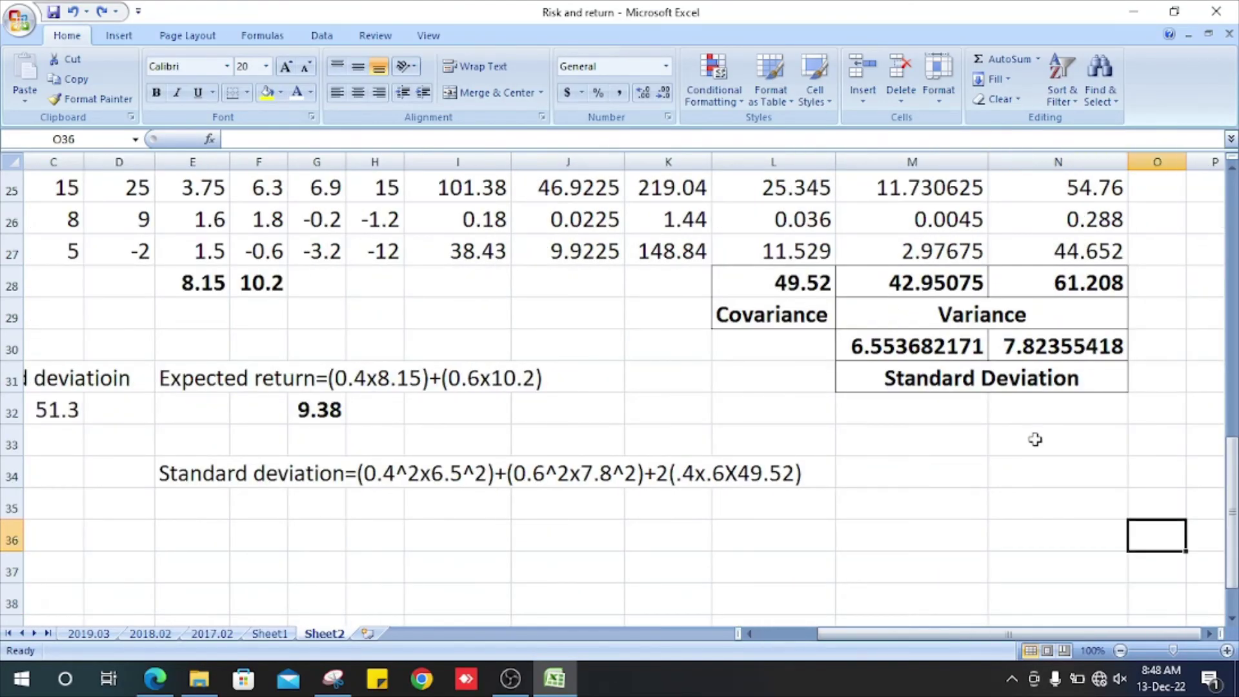
key(Left)
key(Left)
key(Left)
key(Left)
key(Left)
key(Left)
key(Left)
key(Left)
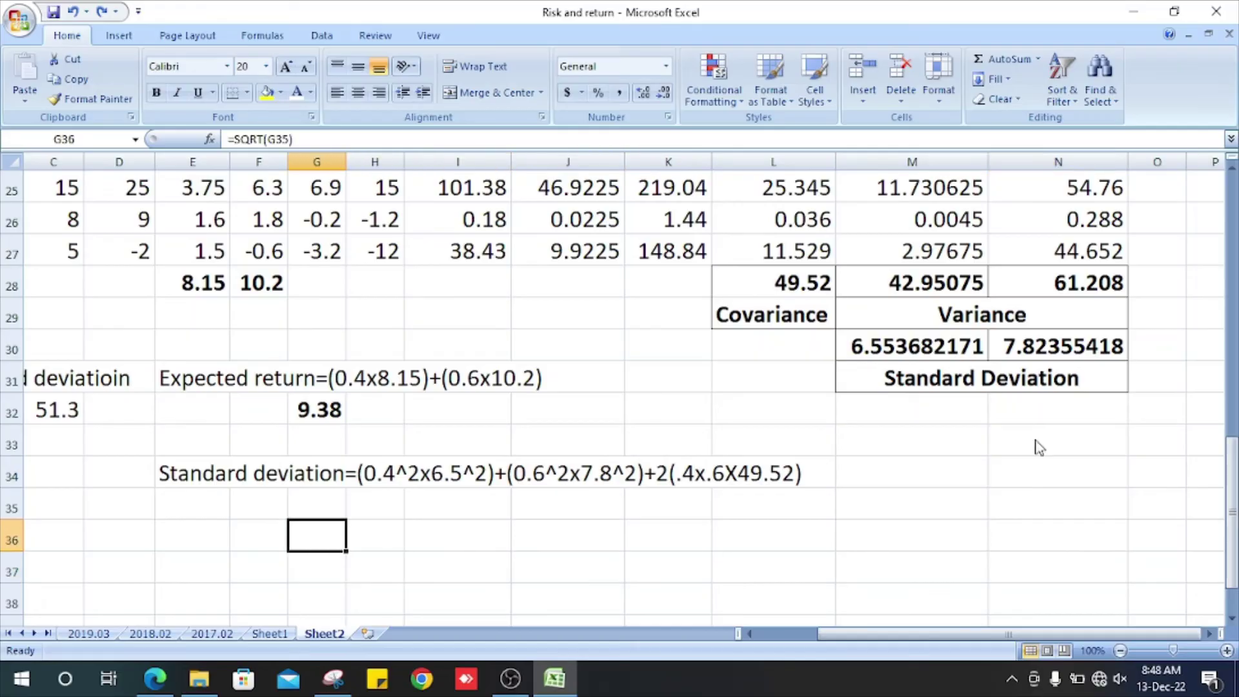
key(Up)
key(Up)
key(Up)
key(Up)
key(Up)
key(Up)
key(Up)
key(Up)
key(Left)
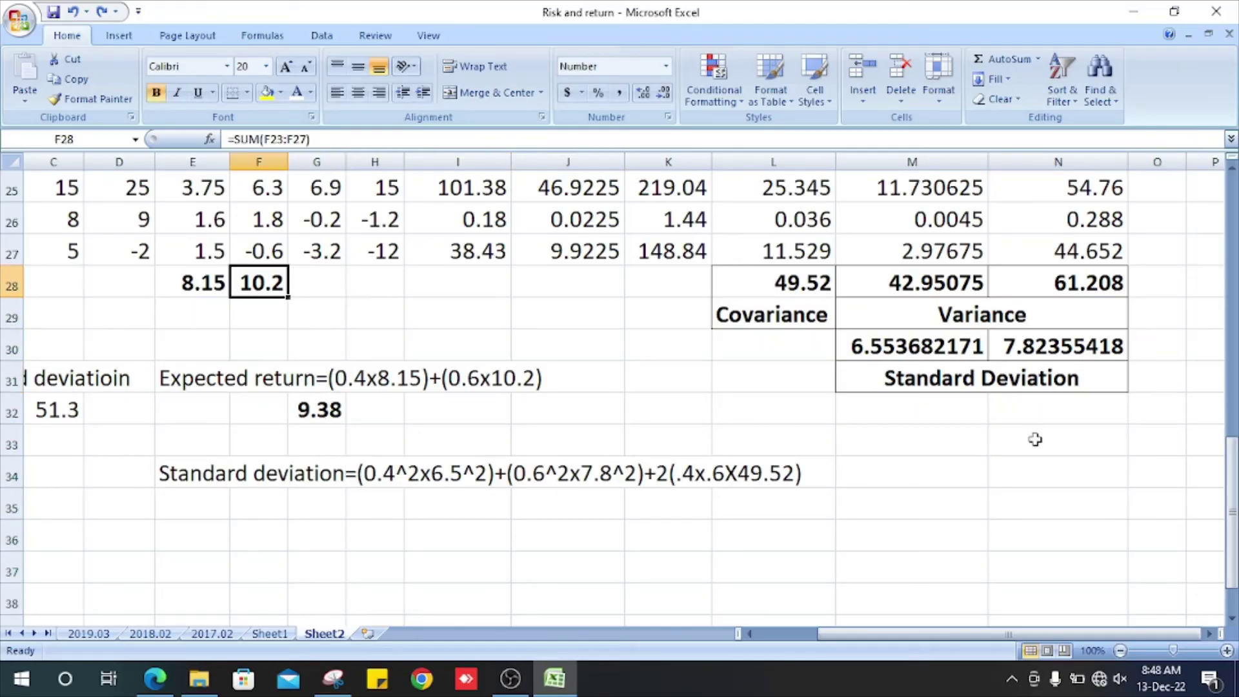
key(Left)
key(Left)
key(Left)
Step: Examine the covariance label in L29 and the formula behind security K's standard deviation in M30
key(Right)
key(Right)
key(Right)
key(Right)
key(Right)
key(Right)
key(Right)
key(Right)
key(Right)
key(Right)
key(Right)
key(Down)
key(Left)
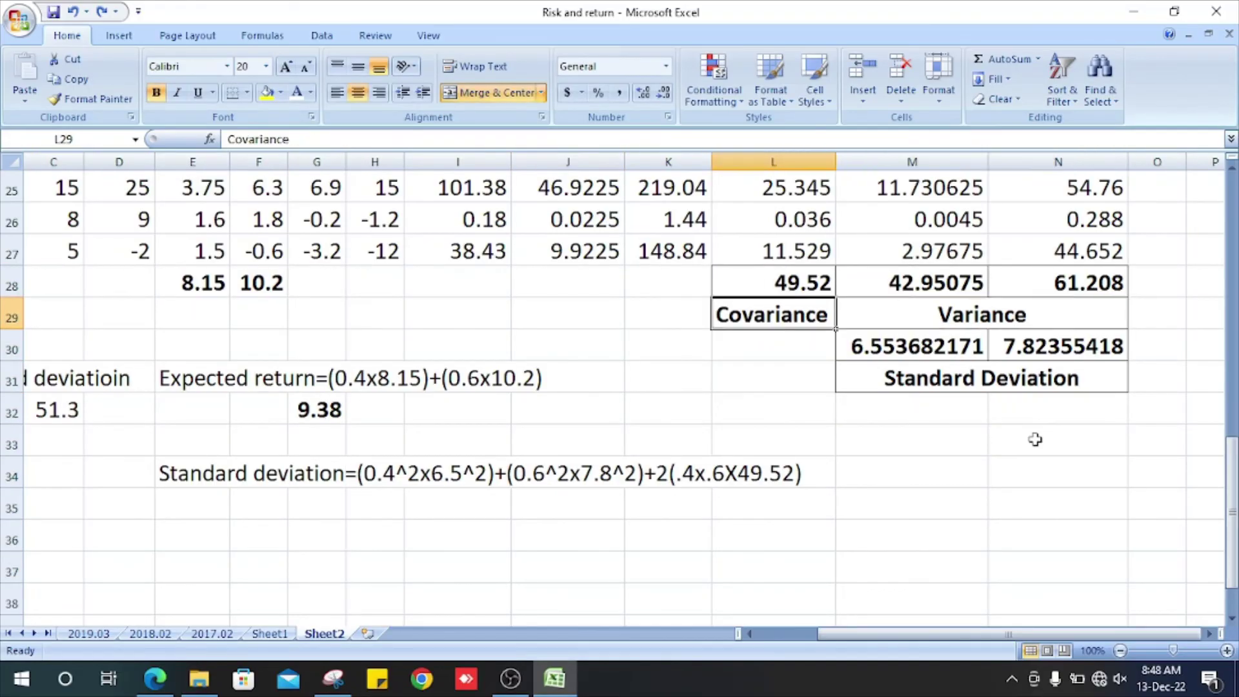
key(Down)
key(Right)
scroll(1036, 440, up, 4)
scroll(1033, 439, down, 4)
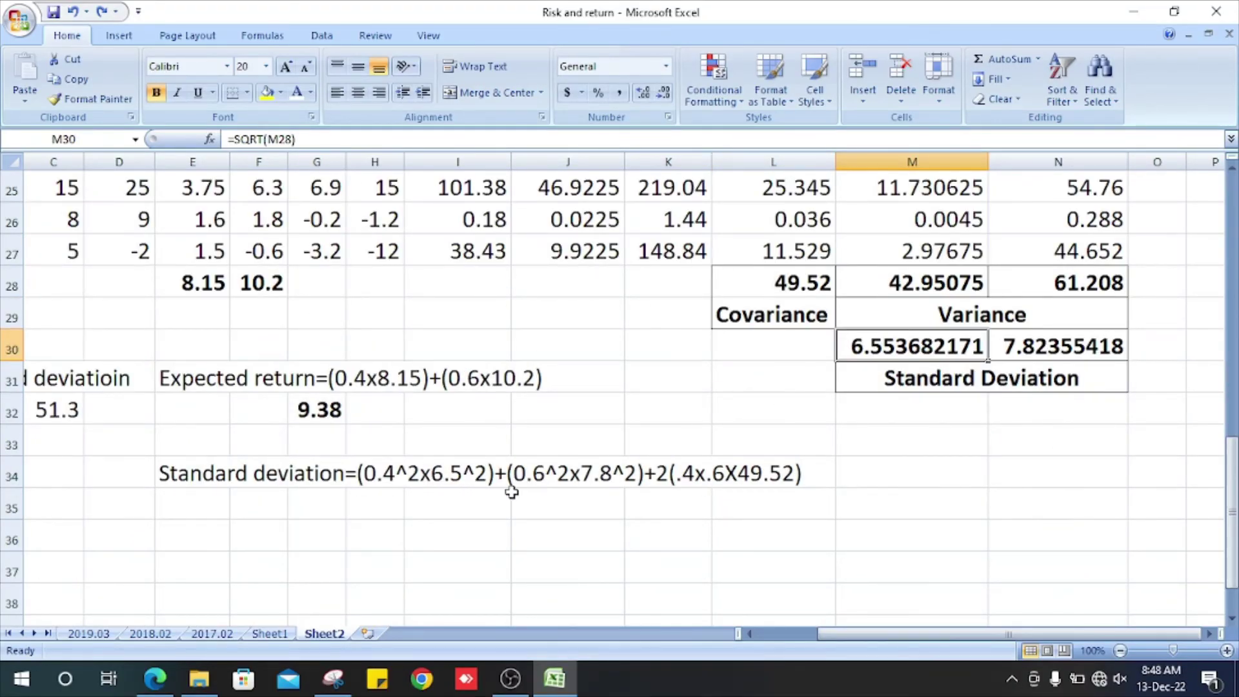
Step: Check the (0.6^2x7.8^2) and 2(.4x.6X49.52) terms of the portfolio expression against the question's weights and the calculated standard deviations
scroll(542, 485, up, 6)
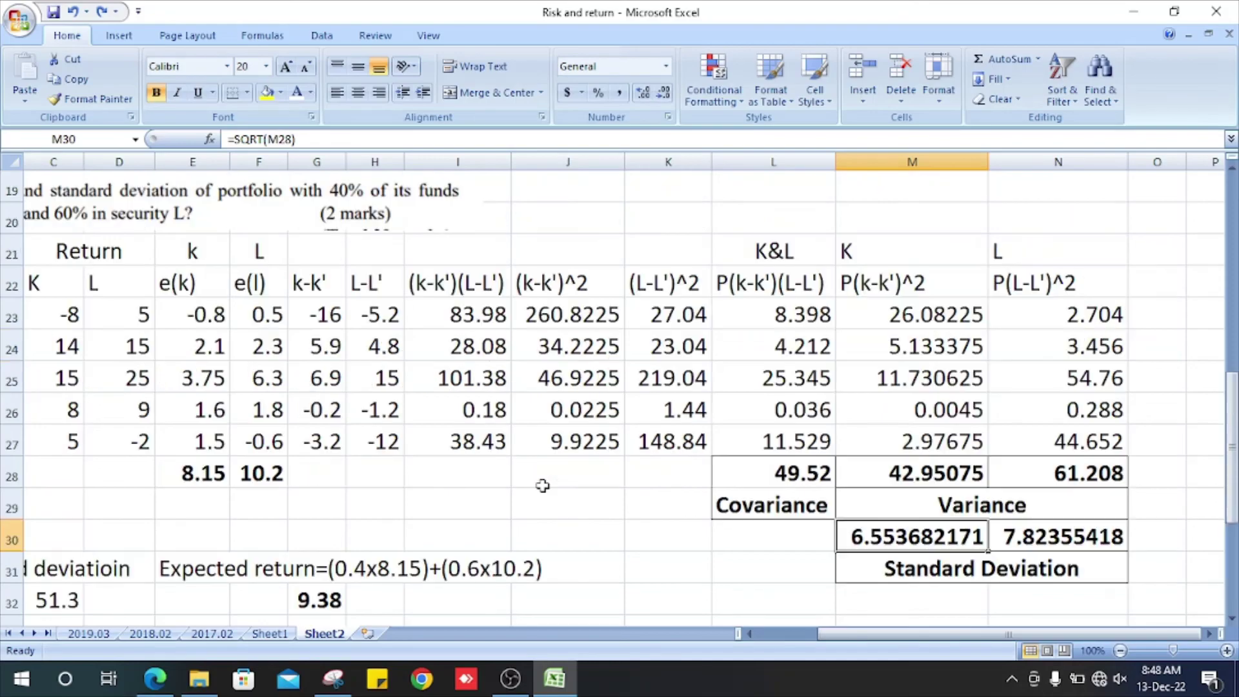
scroll(543, 486, down, 2)
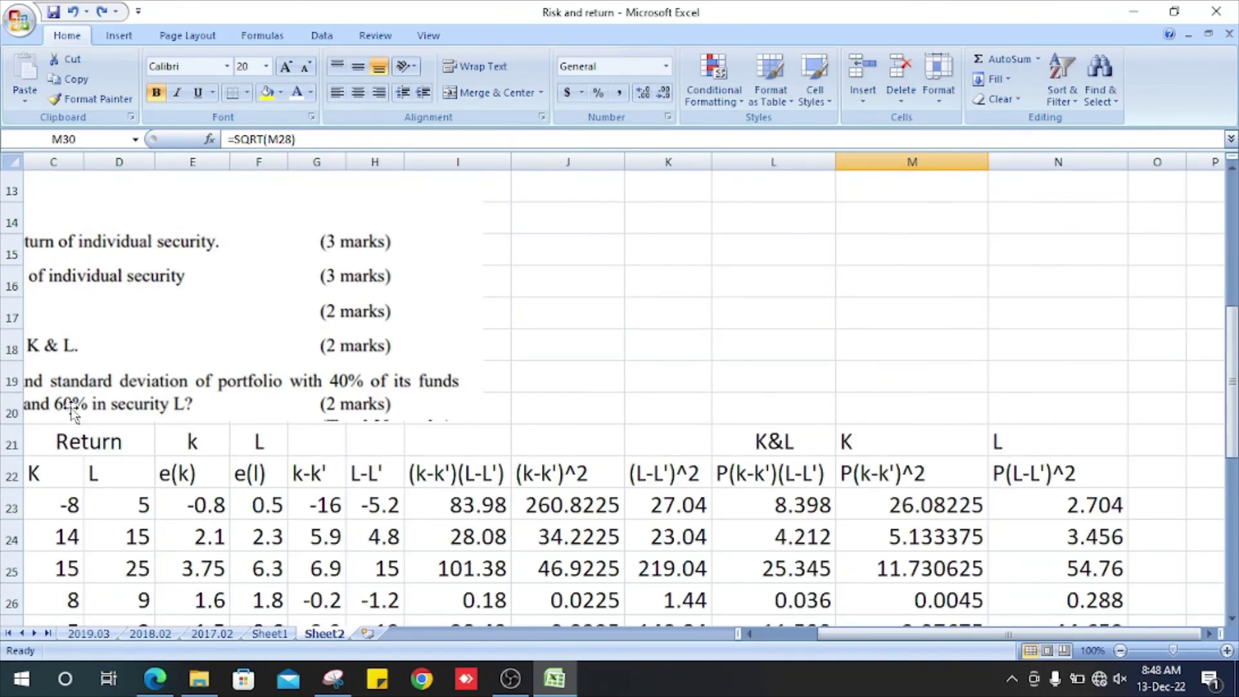
scroll(432, 402, down, 2)
scroll(533, 454, down, 2)
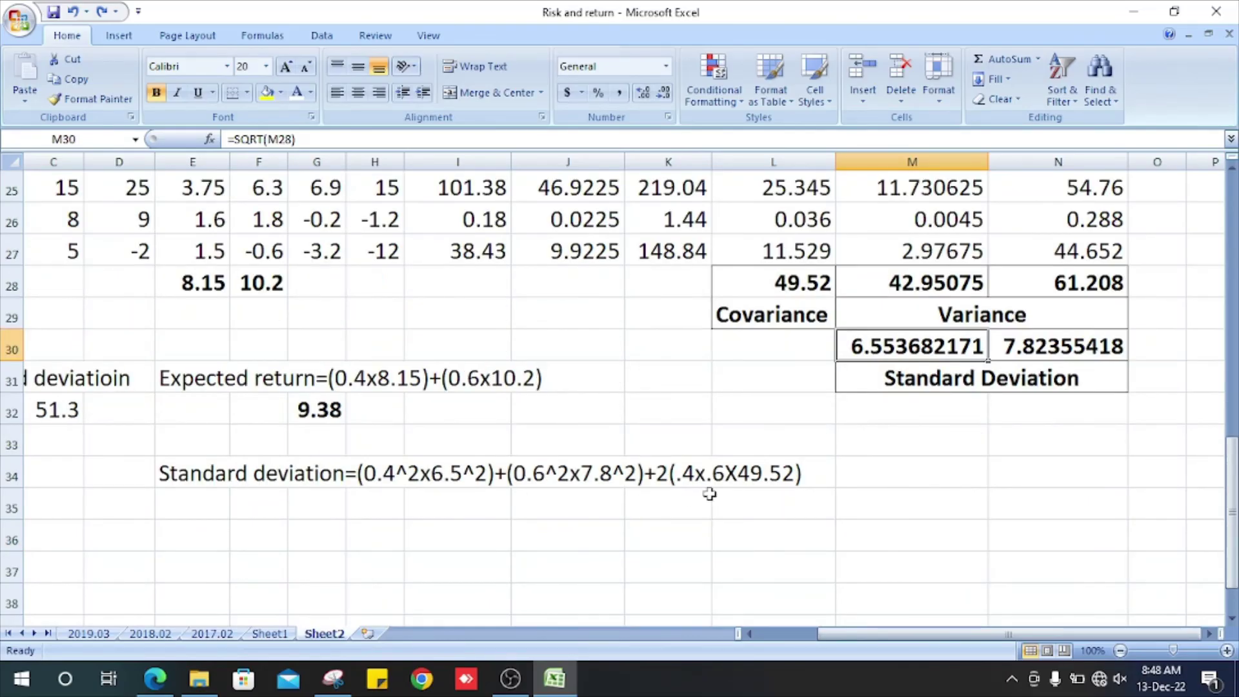
click(605, 494)
click(603, 477)
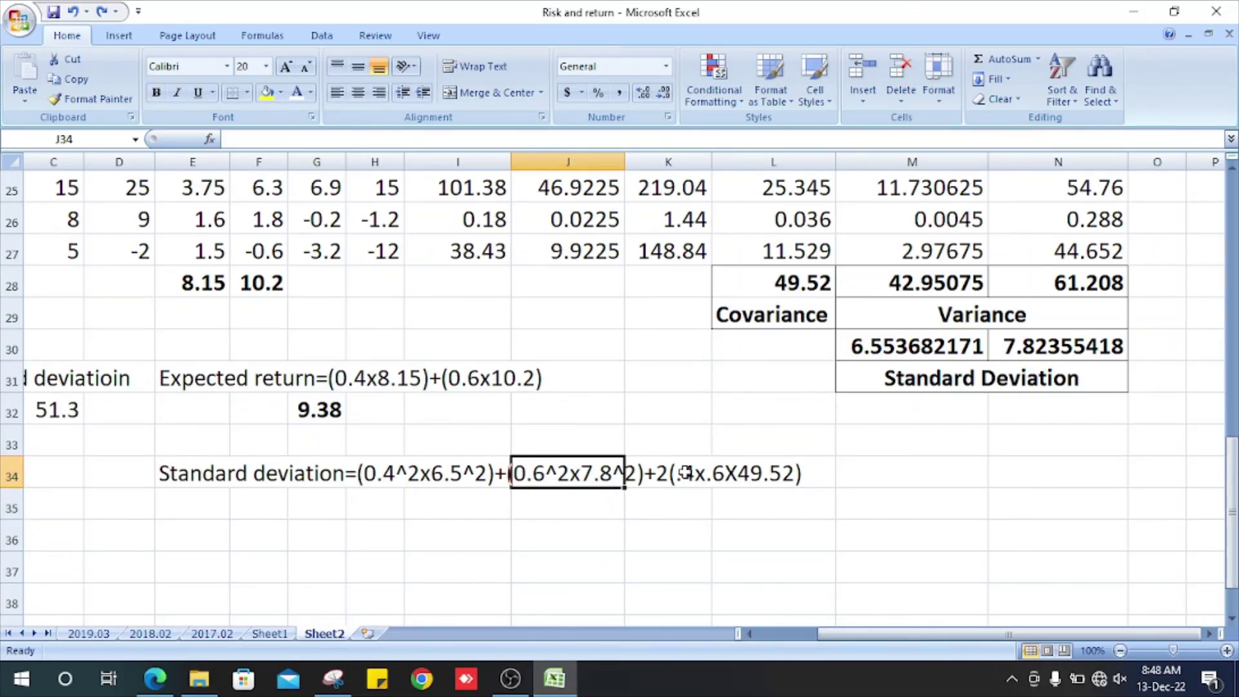
scroll(1063, 377, up, 2)
scroll(439, 556, down, 4)
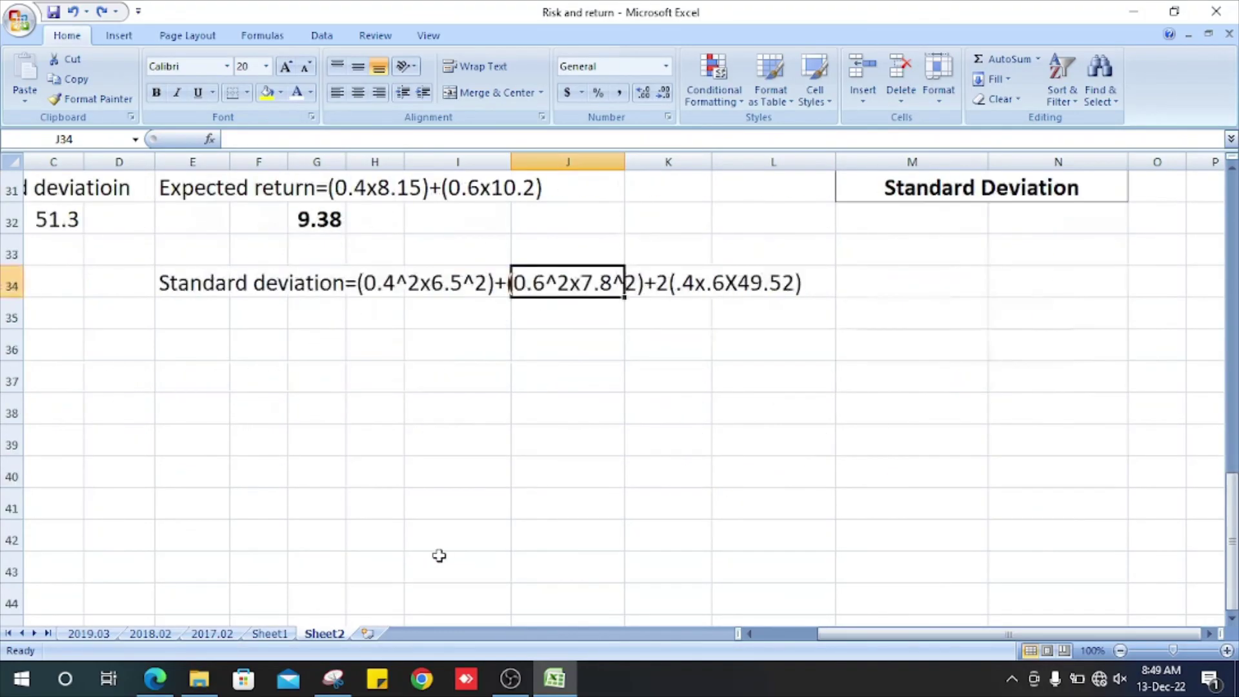
scroll(439, 556, up, 2)
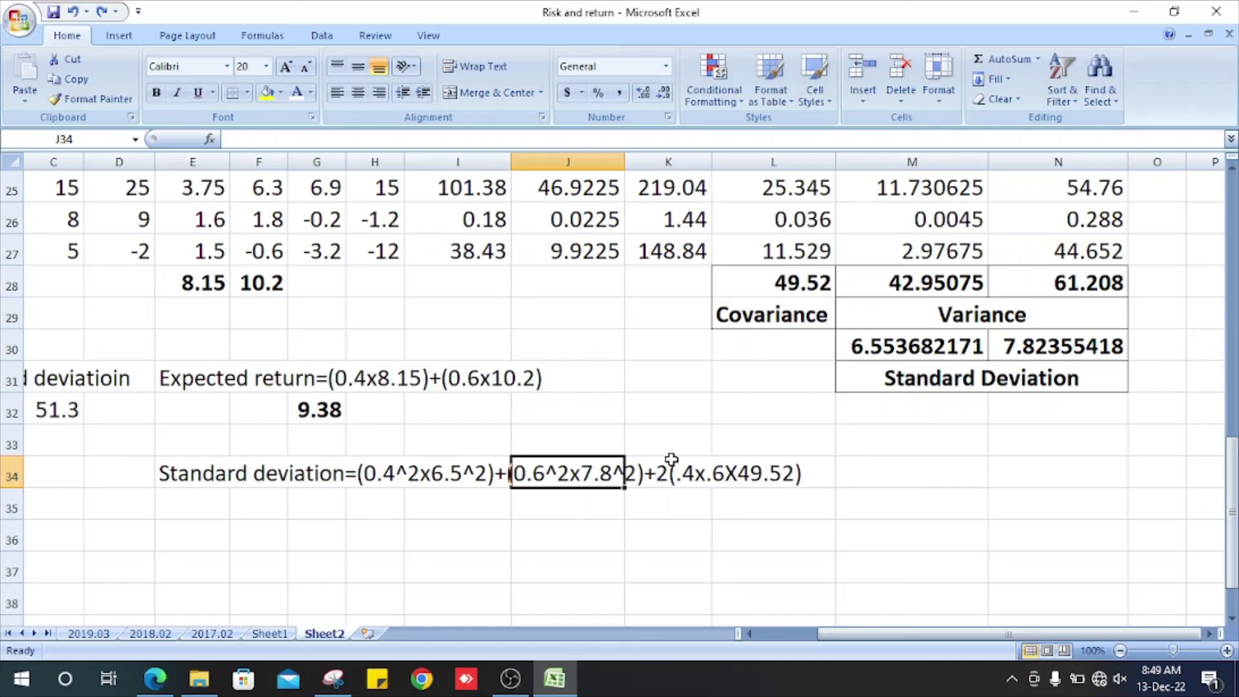
scroll(376, 446, up, 2)
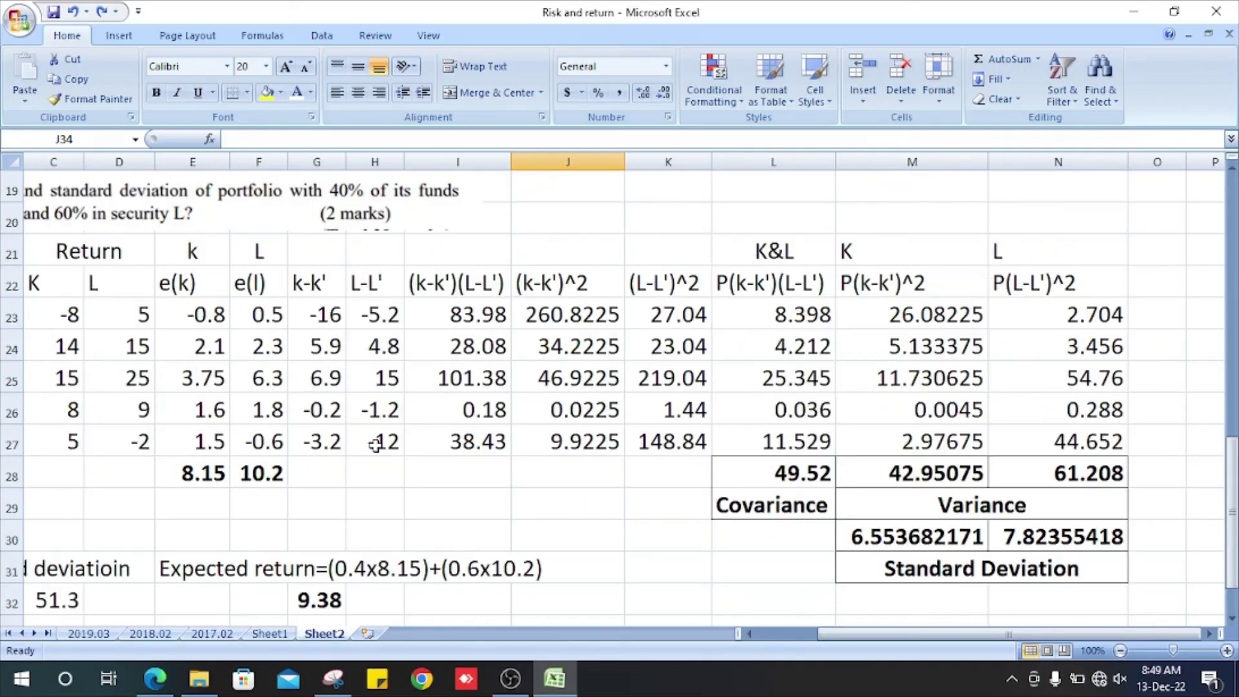
scroll(376, 445, up, 2)
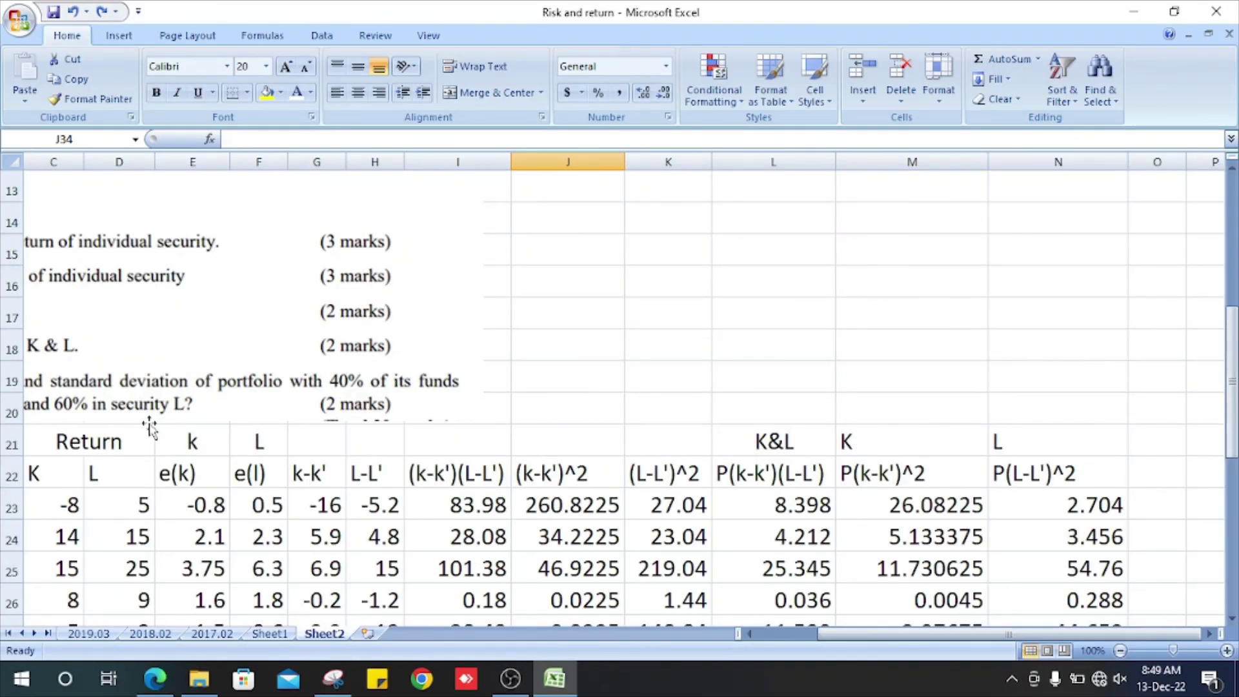
scroll(68, 411, down, 4)
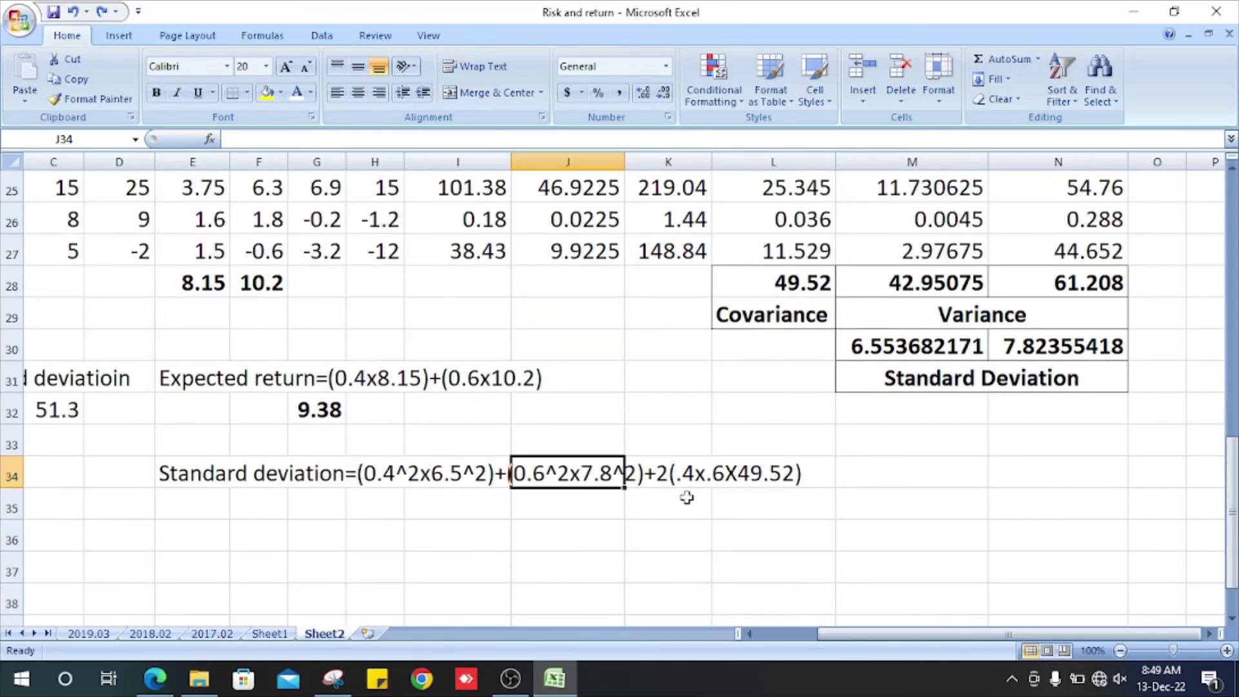
Step: Check the covariance term at the end of the portfolio standard deviation expression against the covariance total in L28
click(723, 480)
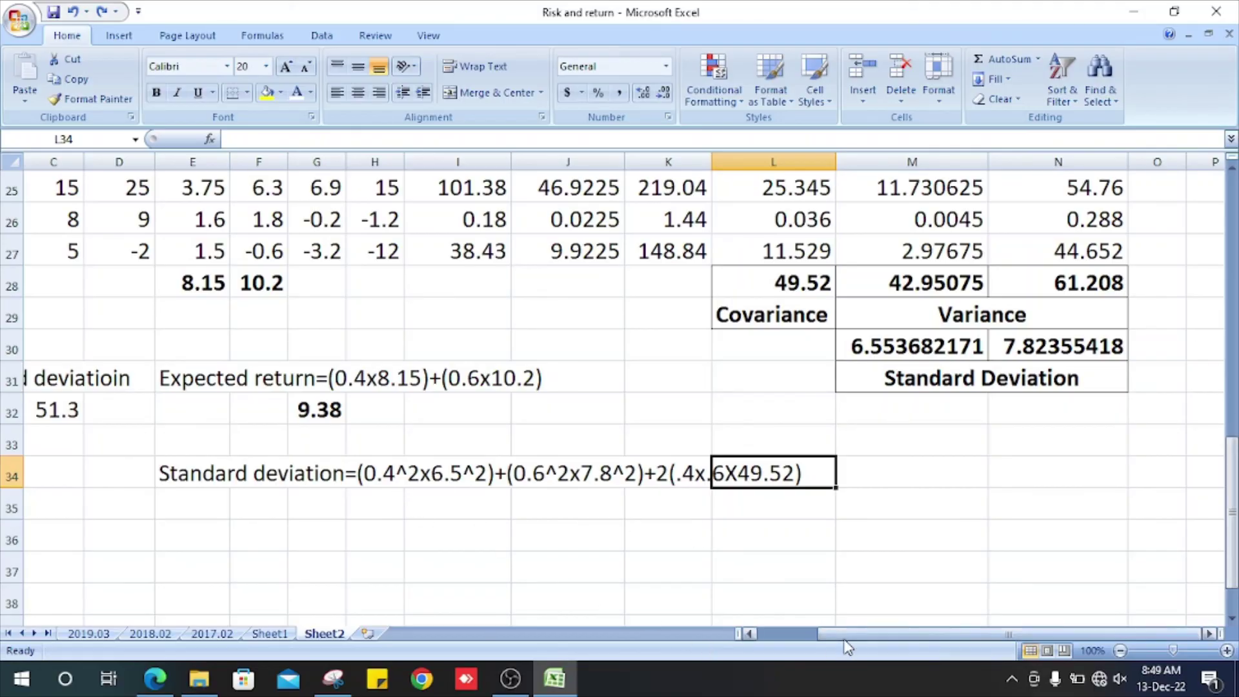
drag(840, 634, 779, 652)
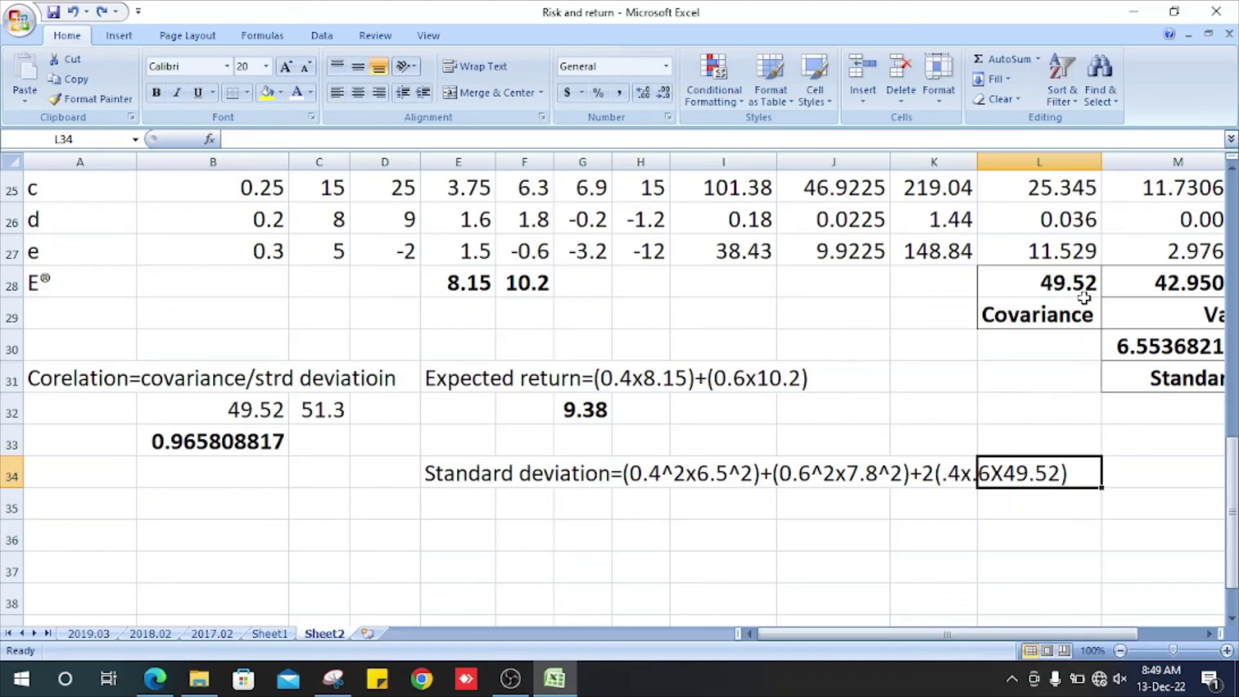
click(607, 517)
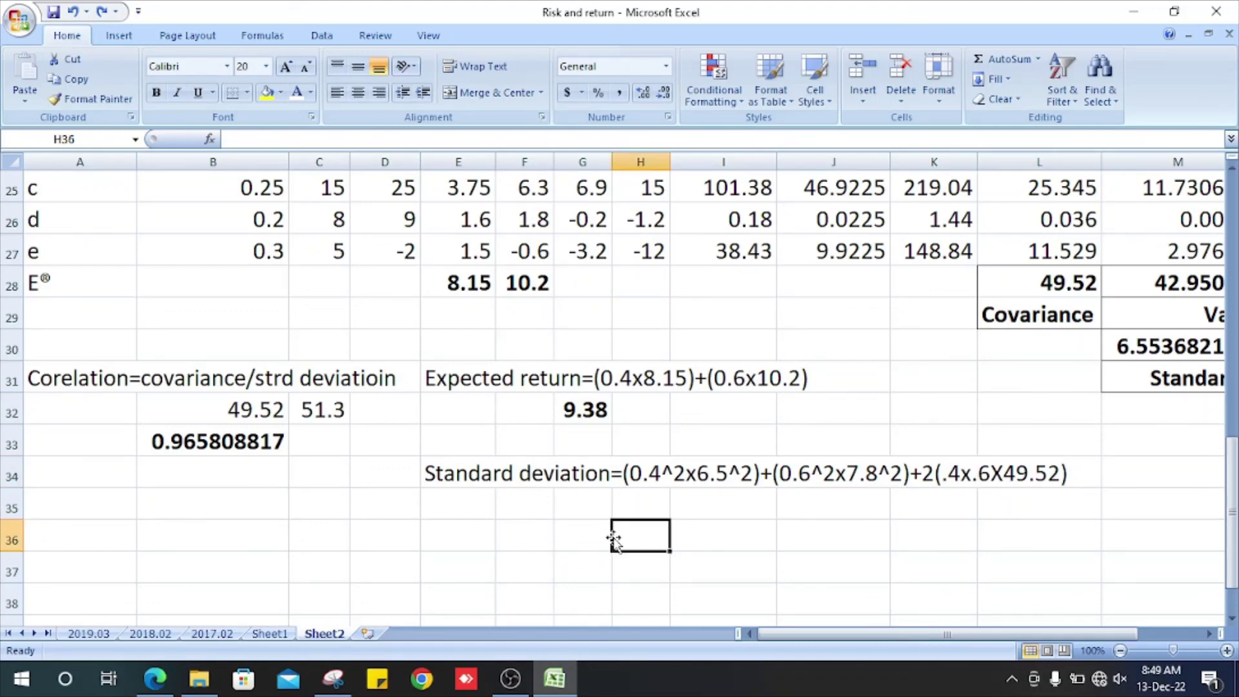